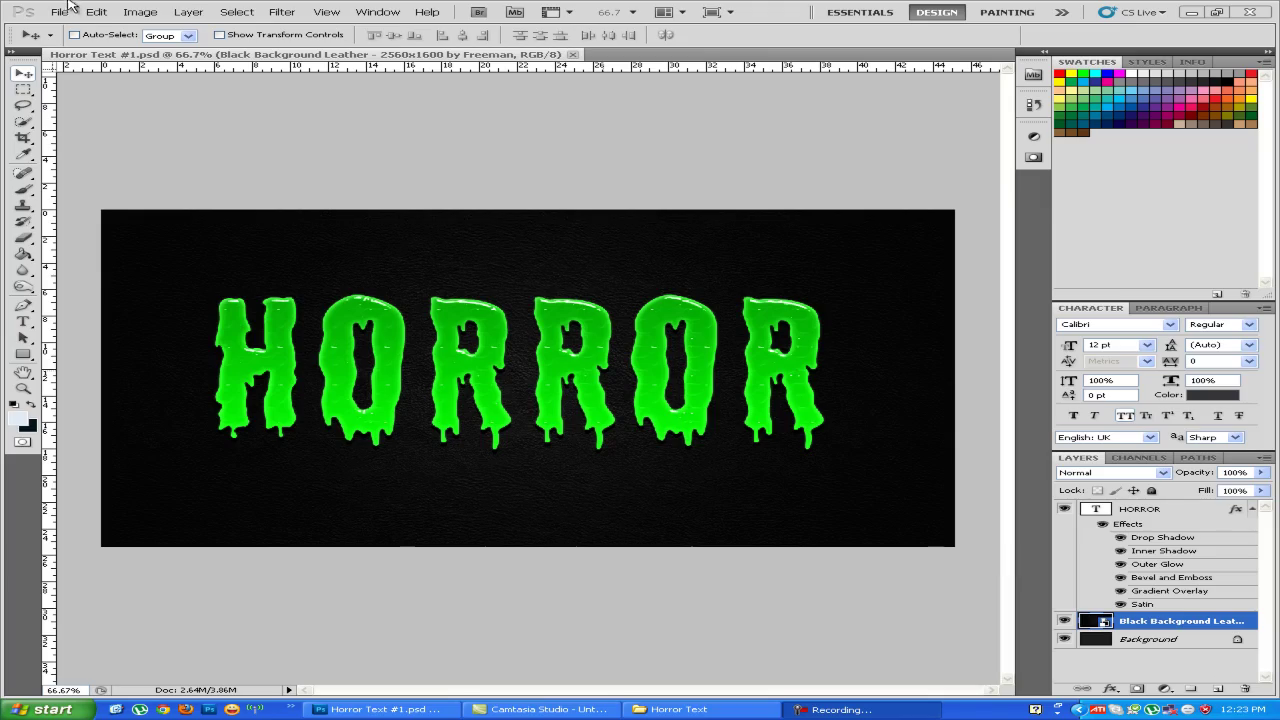
Create a new blank document 1280 × 720 pixels at 72 ppi
click(66, 13)
click(76, 26)
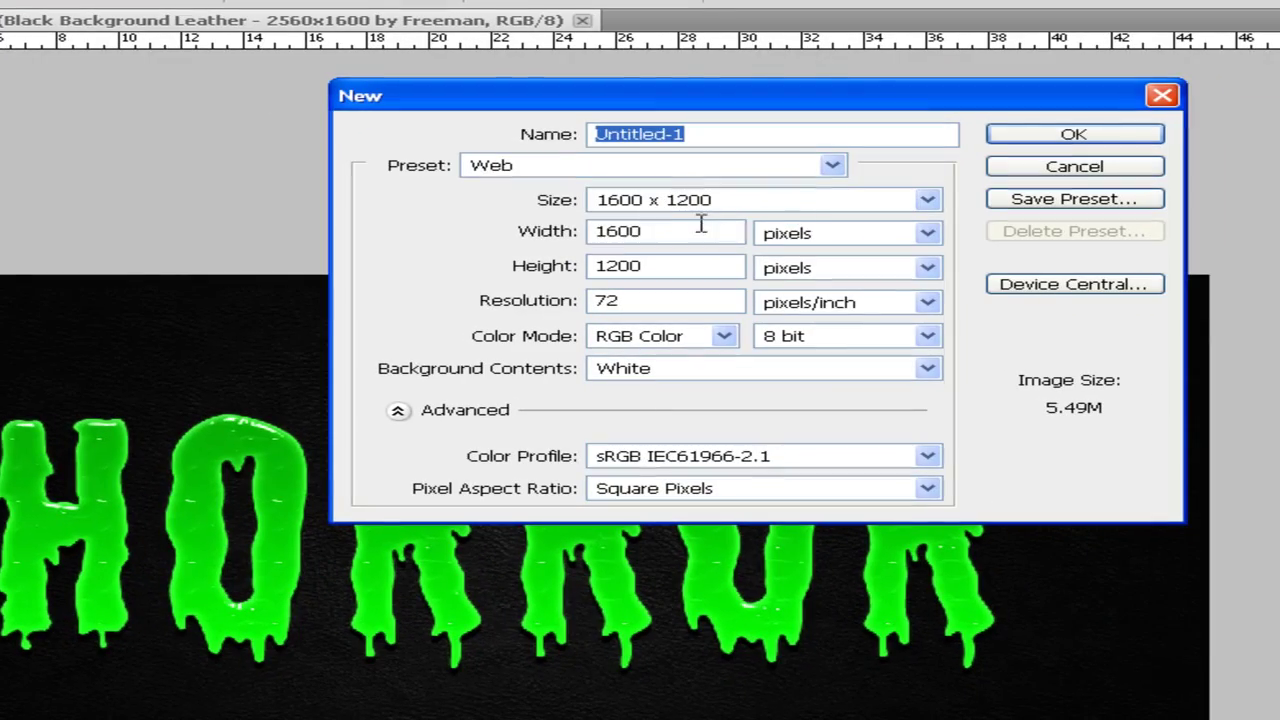
double_click(663, 231)
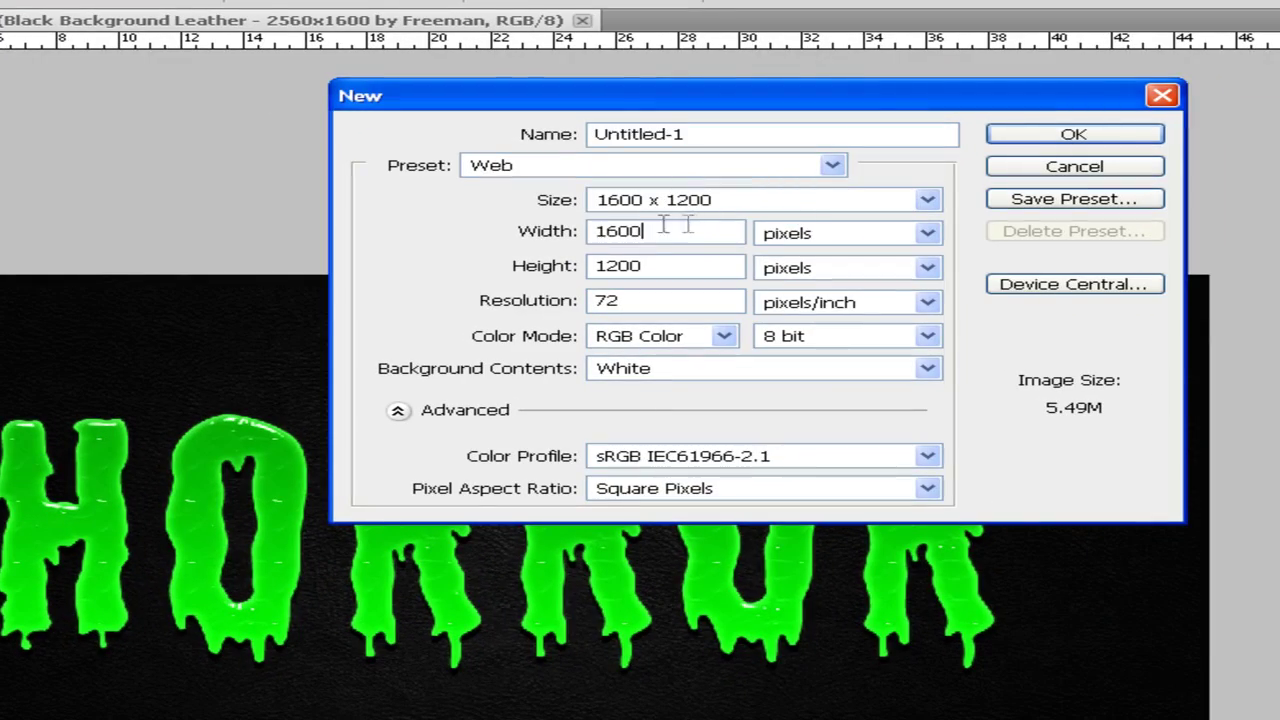
text(1280)
key(Tab)
text(720)
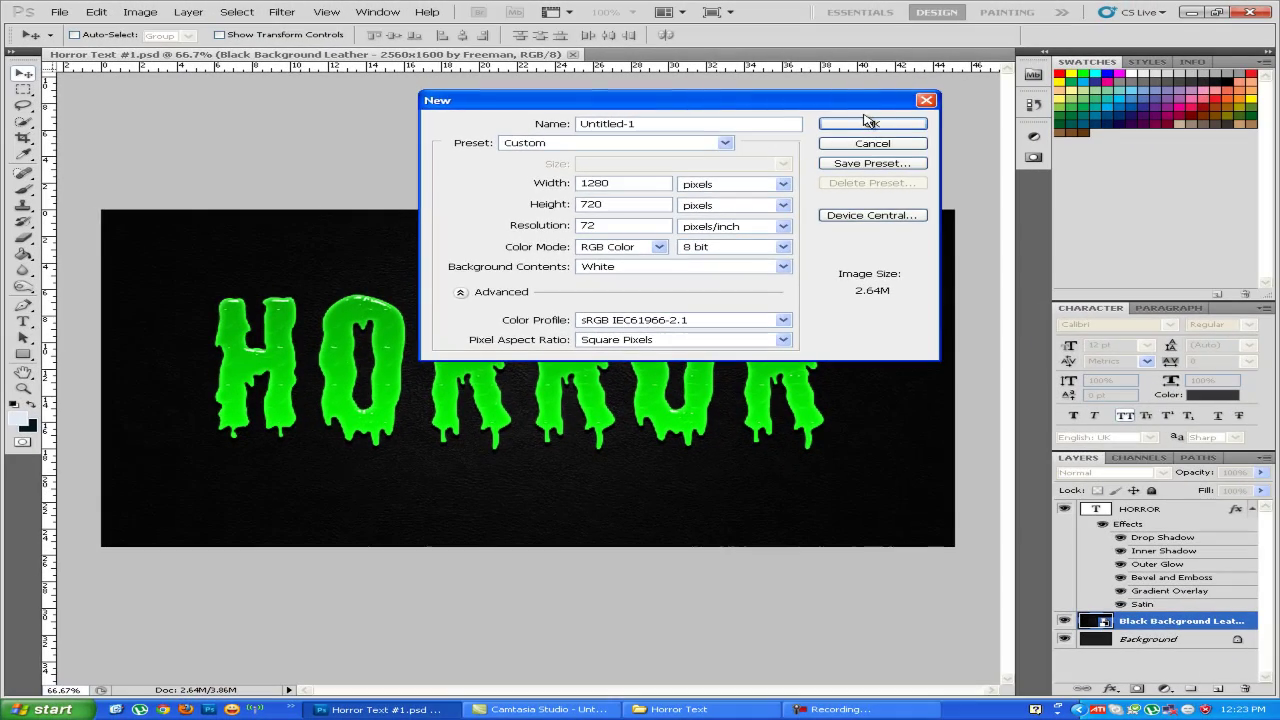
click(866, 121)
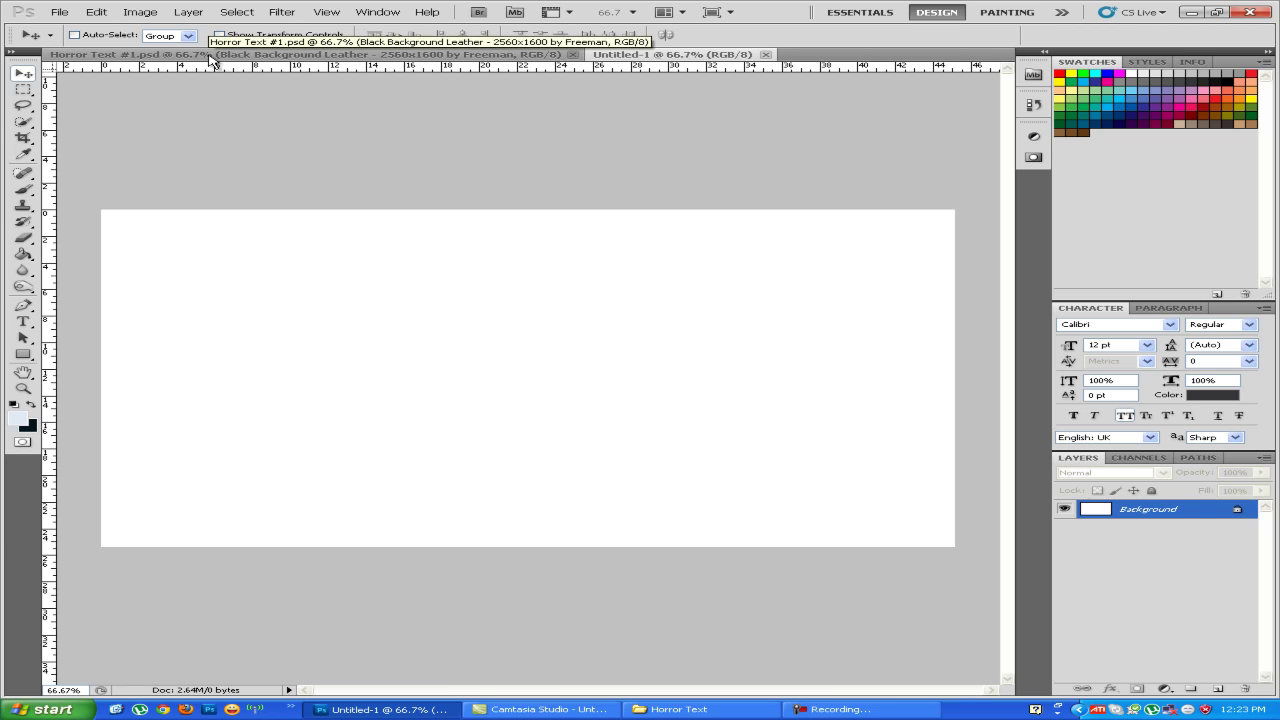
Drag the Black Background Leather layer from Horror Text #1.psd into Untitled-1
click(210, 55)
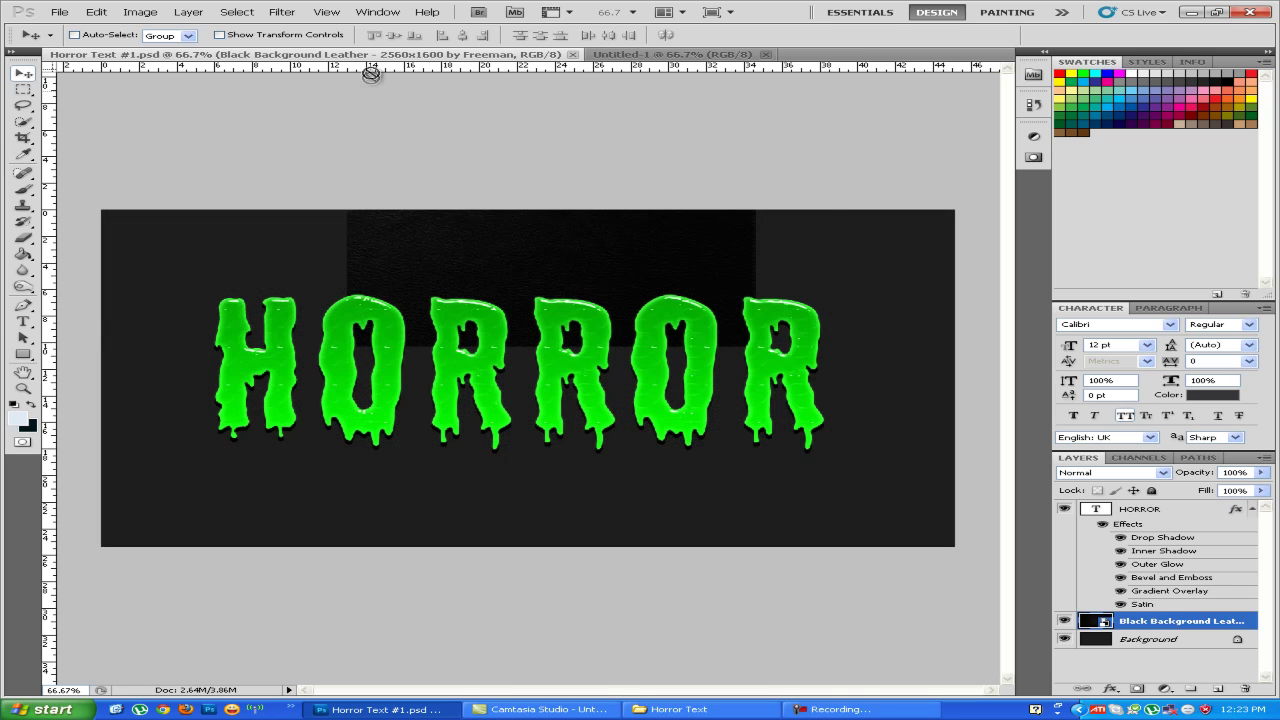
click(631, 57)
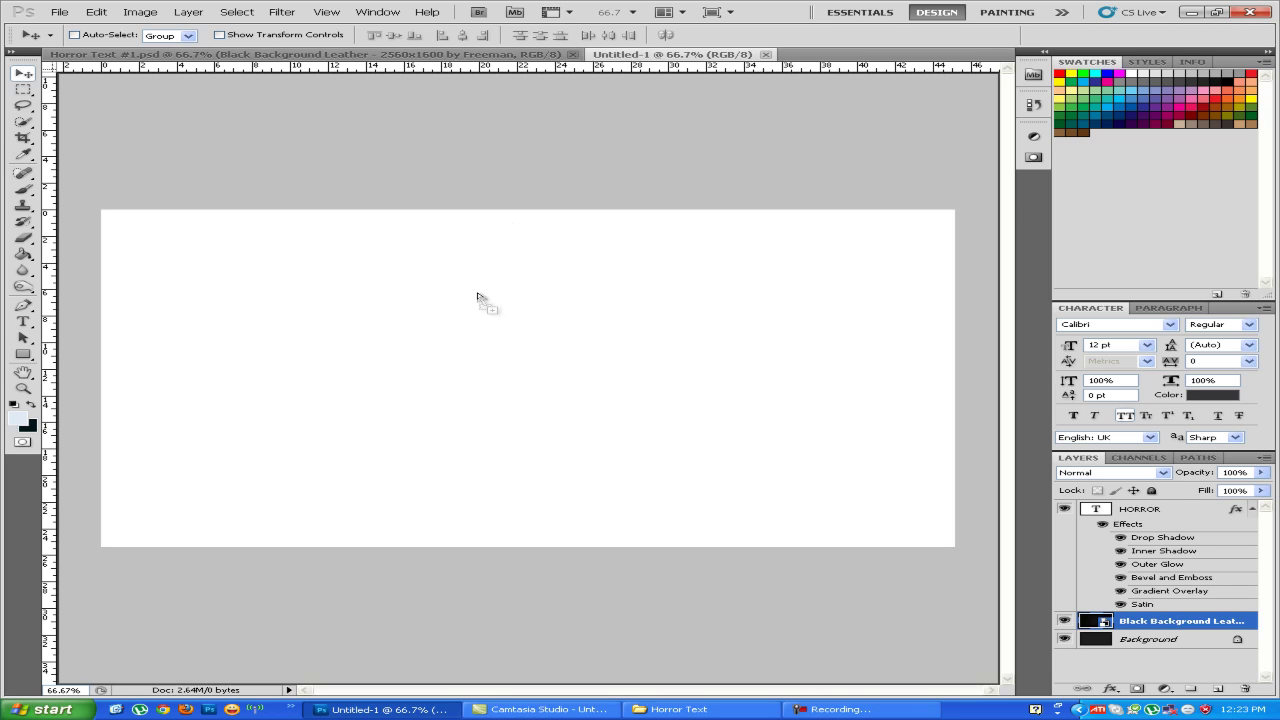
drag(631, 57, 479, 295)
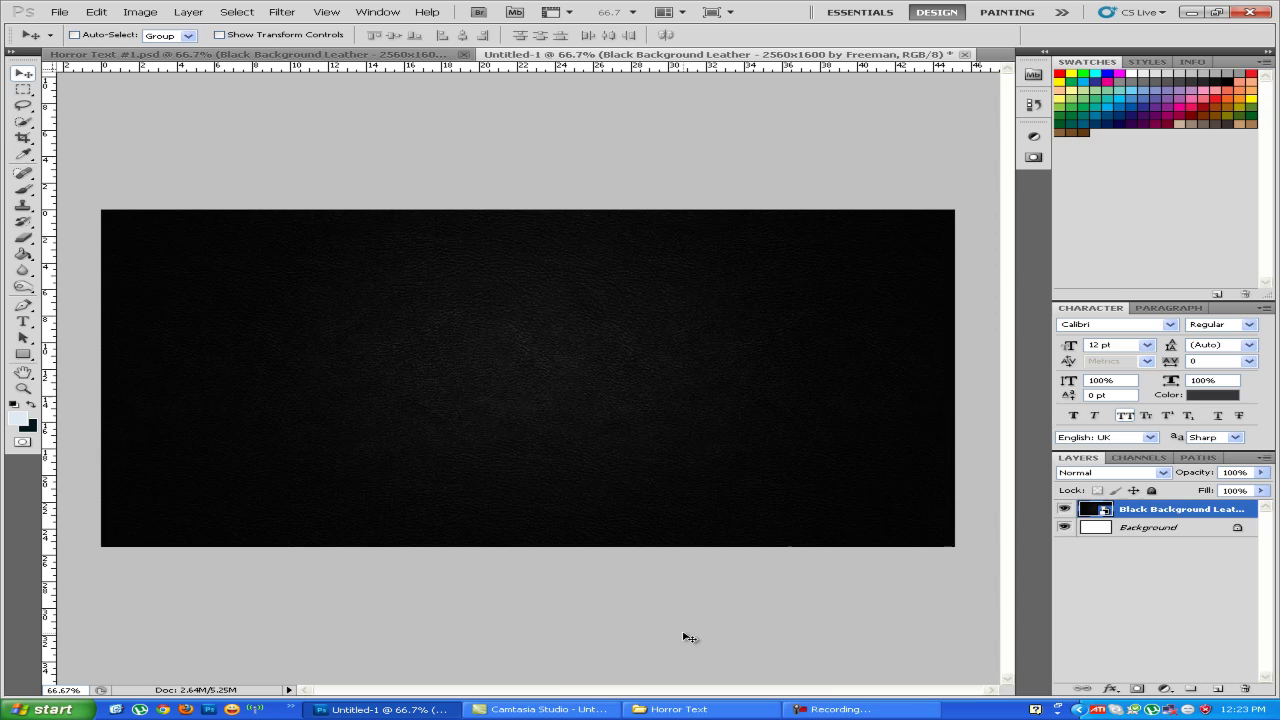
key(t)
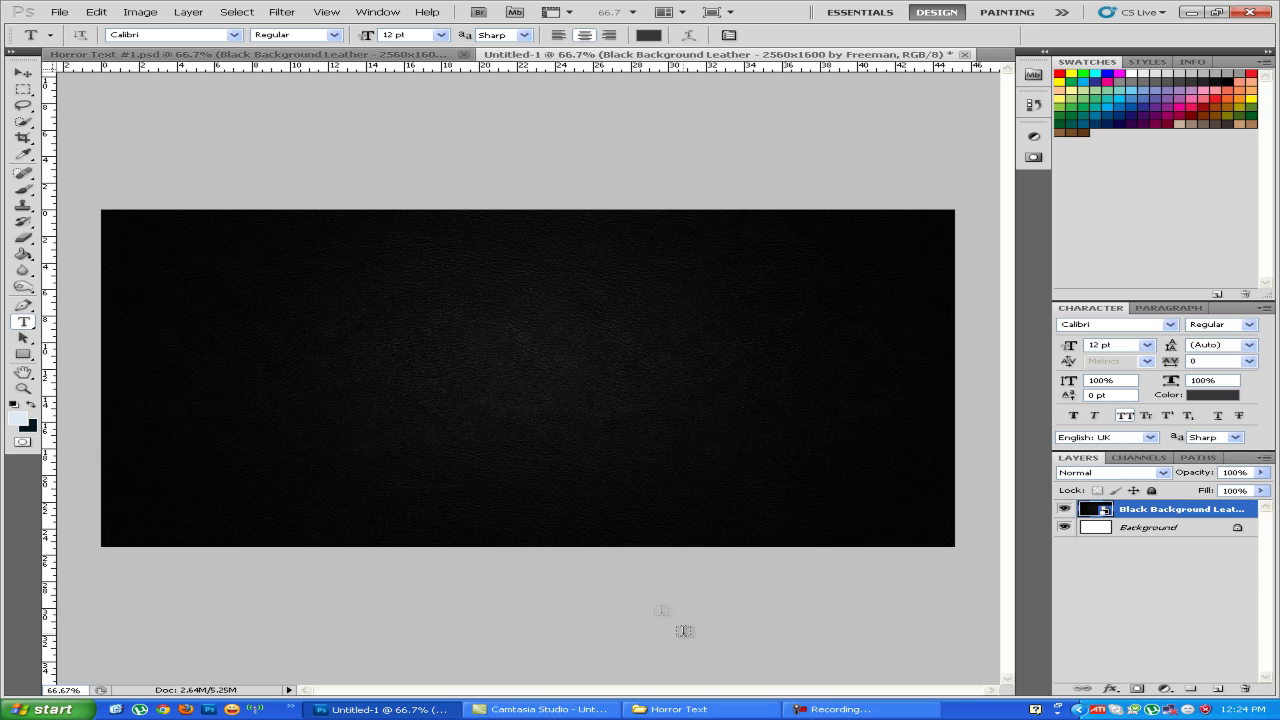
Check the Horror Text #1.psd reference, then set the type font to Shlop
click(396, 54)
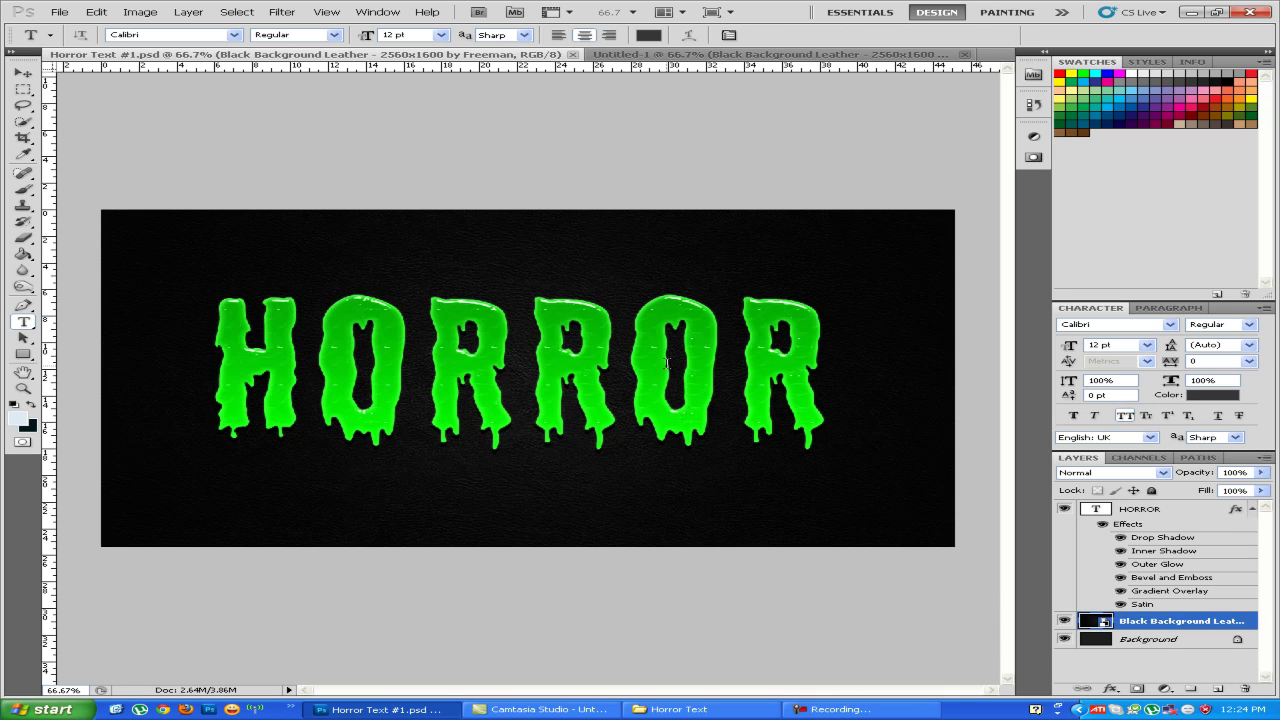
click(765, 56)
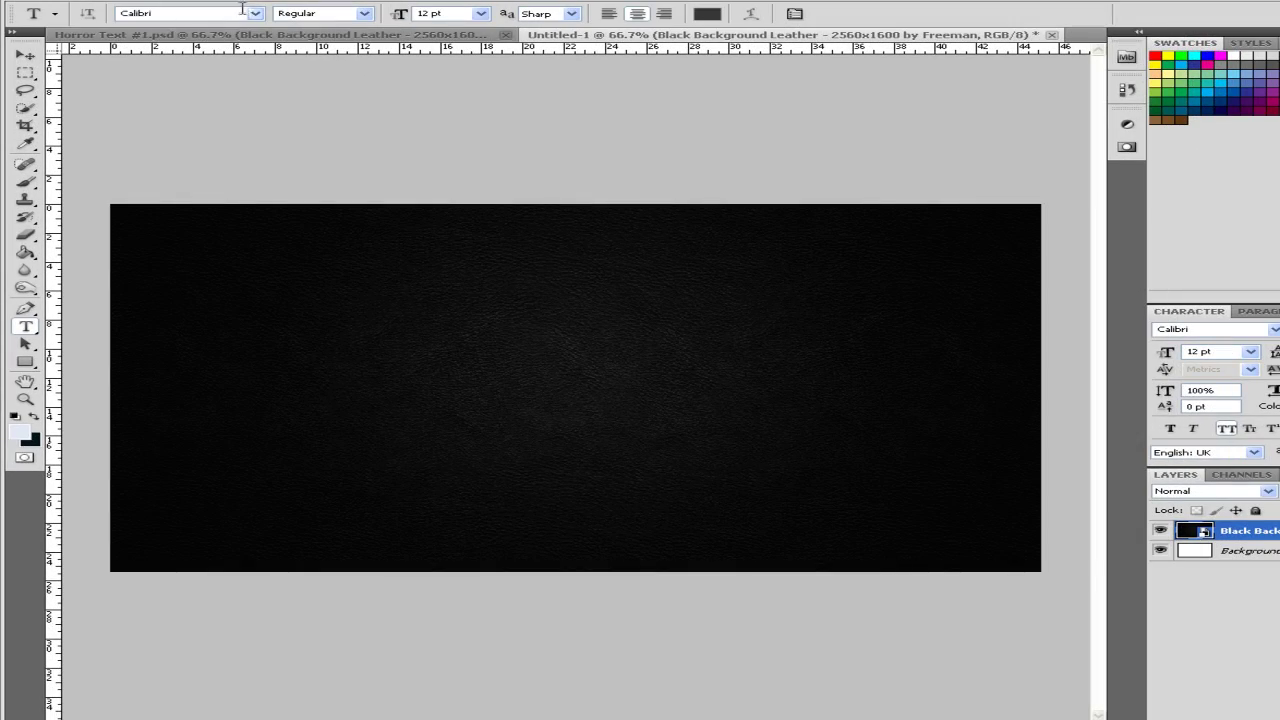
click(245, 13)
mouse_move(498, 145)
mouse_down()
mouse_move(508, 252)
mouse_move(481, 418)
mouse_up()
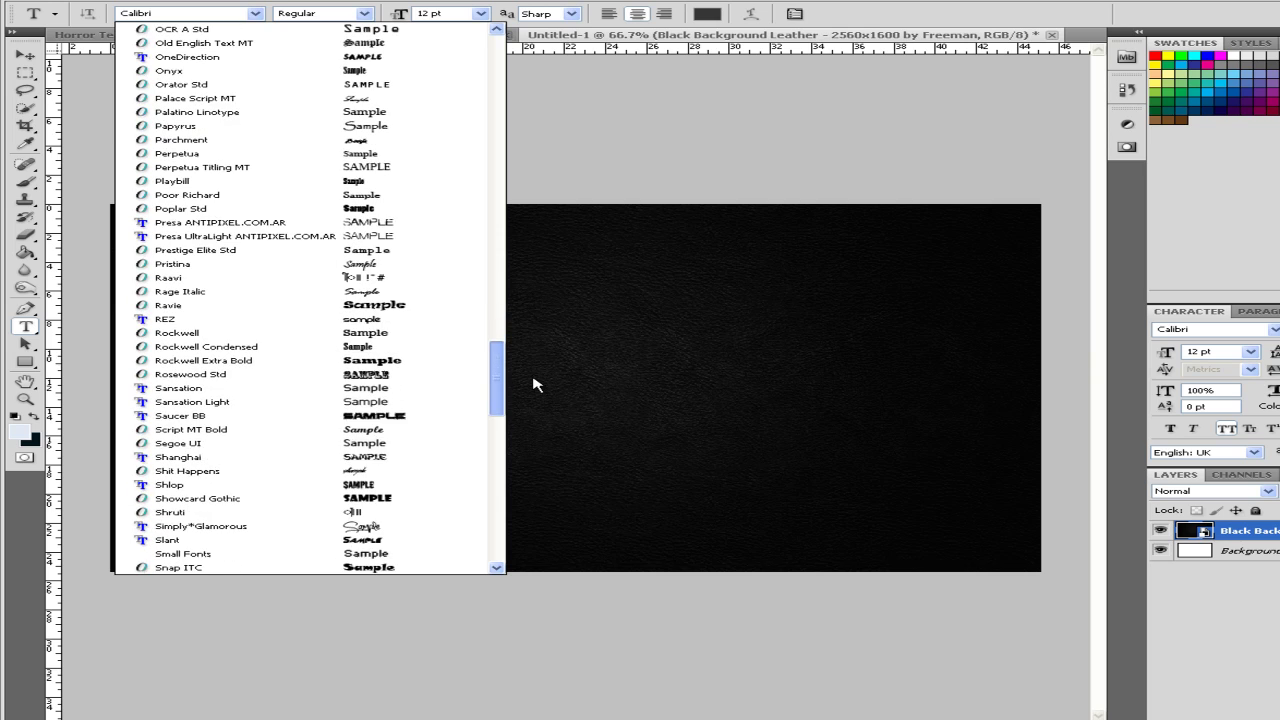
click(380, 485)
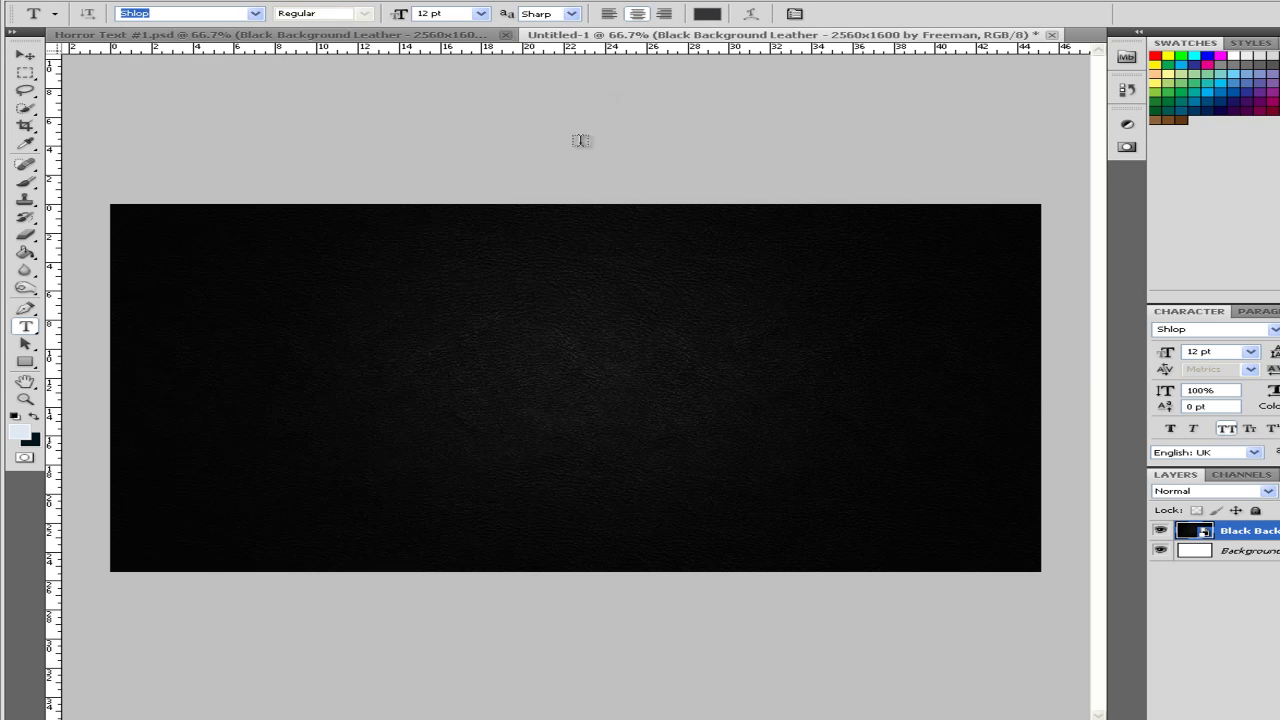
Make the type white, 48 pt with Smooth anti-aliasing, and start a text layer on the canvas
click(712, 16)
click(765, 468)
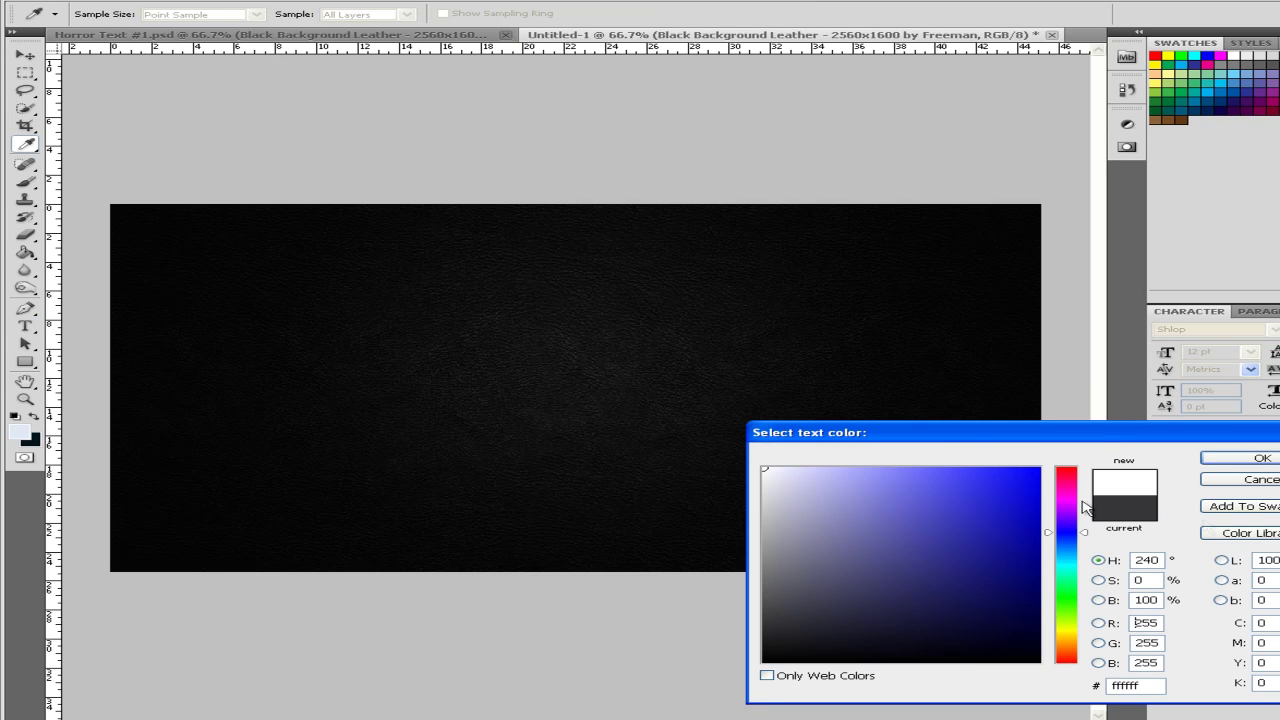
click(1252, 458)
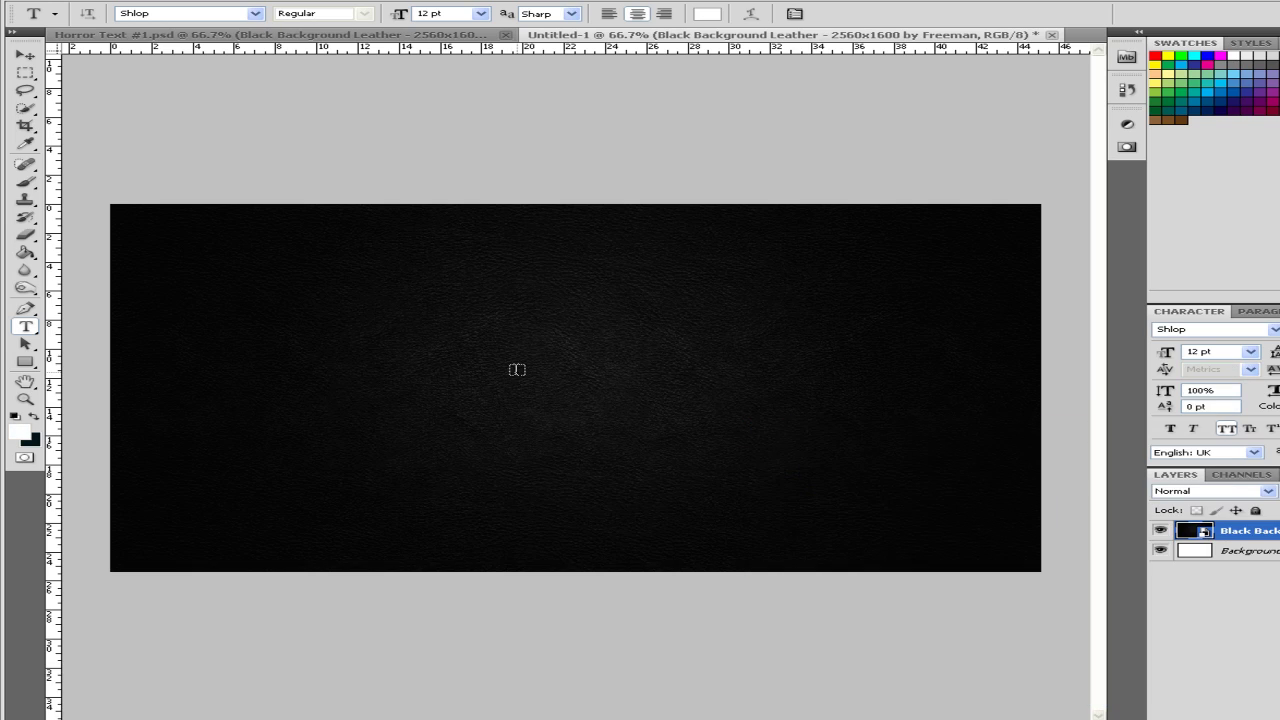
click(476, 14)
click(480, 191)
click(571, 13)
click(566, 77)
click(378, 367)
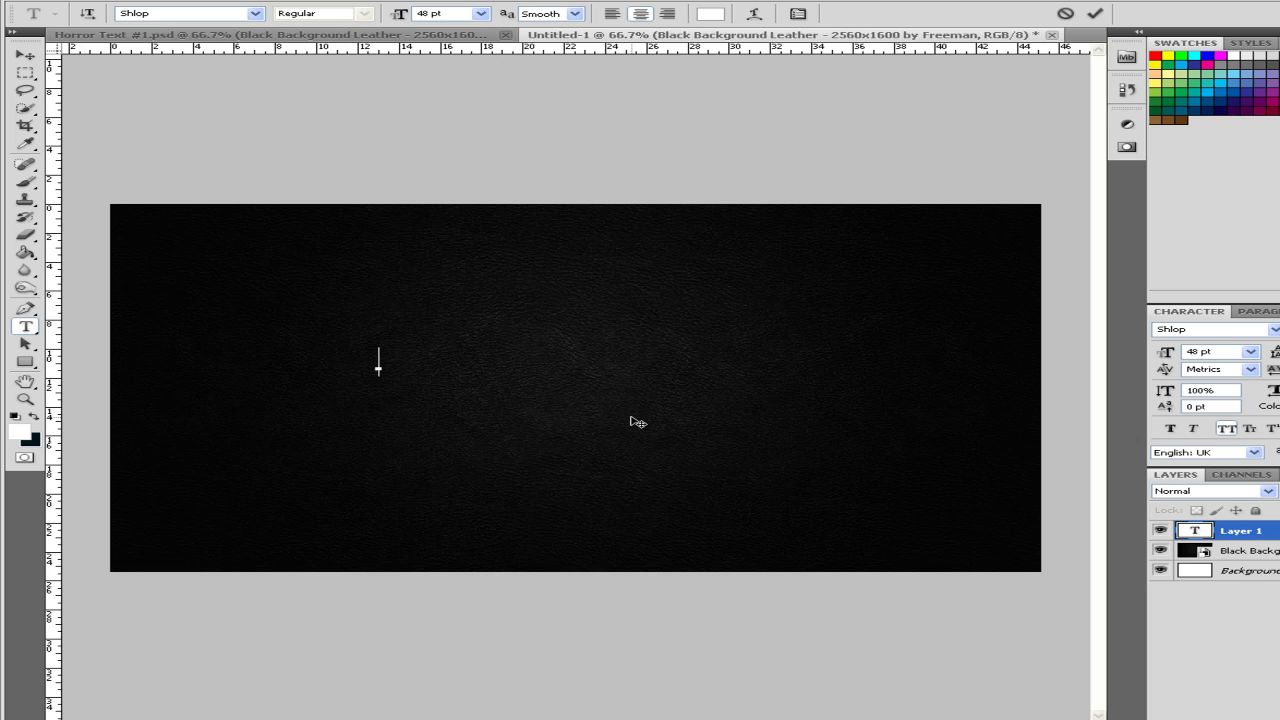
Type HORROR, enlarge it to 340 pt and commit the text
text(HORROR)
key(ctrl)
key(ctrl+a)
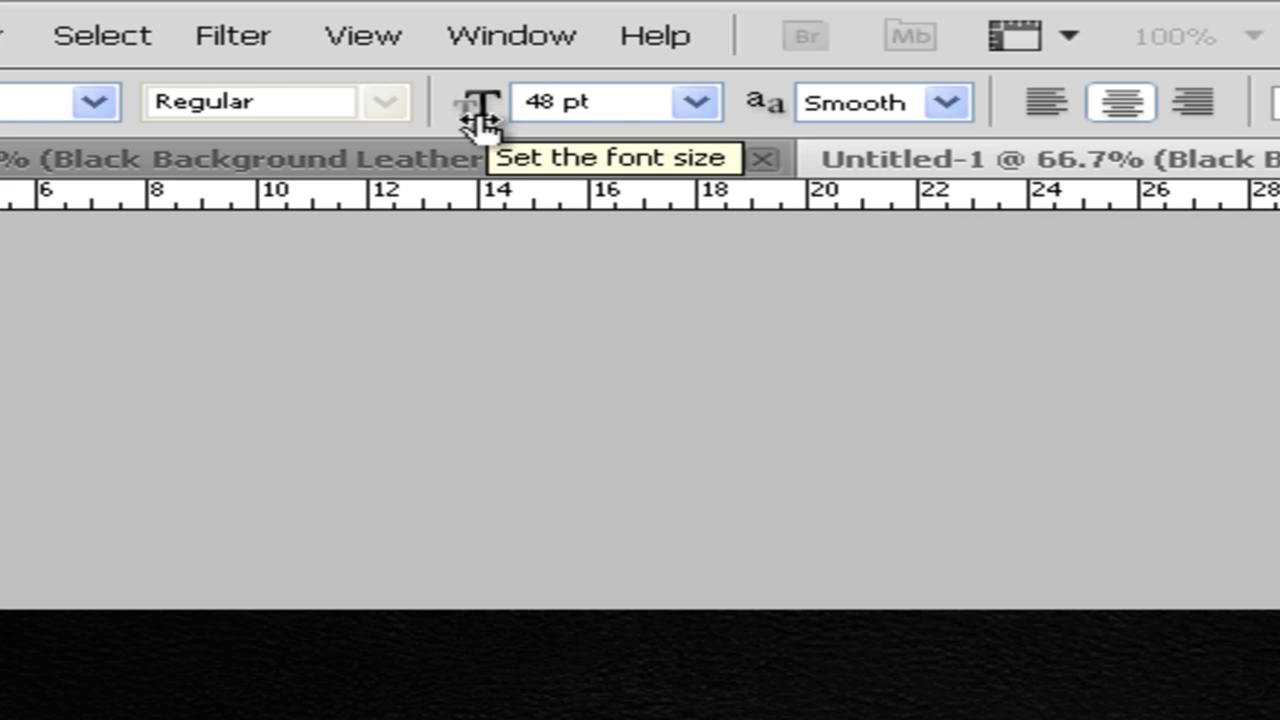
drag(482, 122, 492, 122)
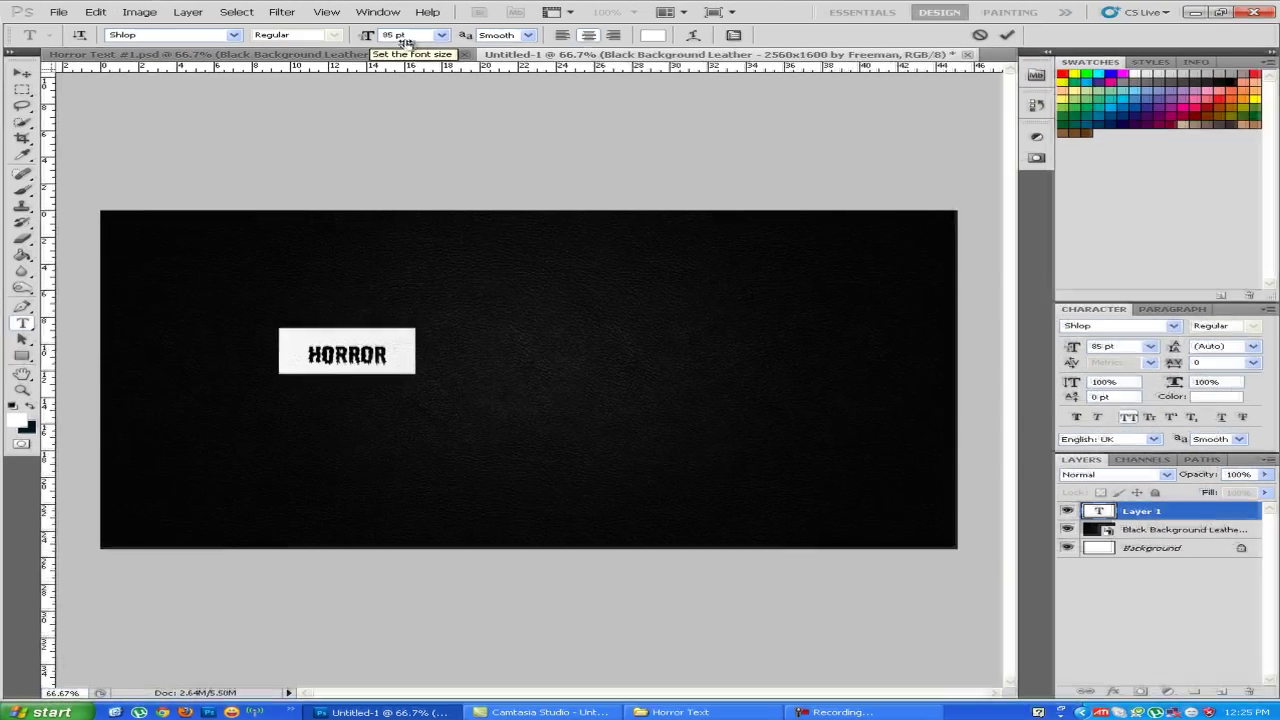
mouse_move(455, 95)
mouse_down()
mouse_move(567, 45)
mouse_move(662, 45)
mouse_up()
text(340)
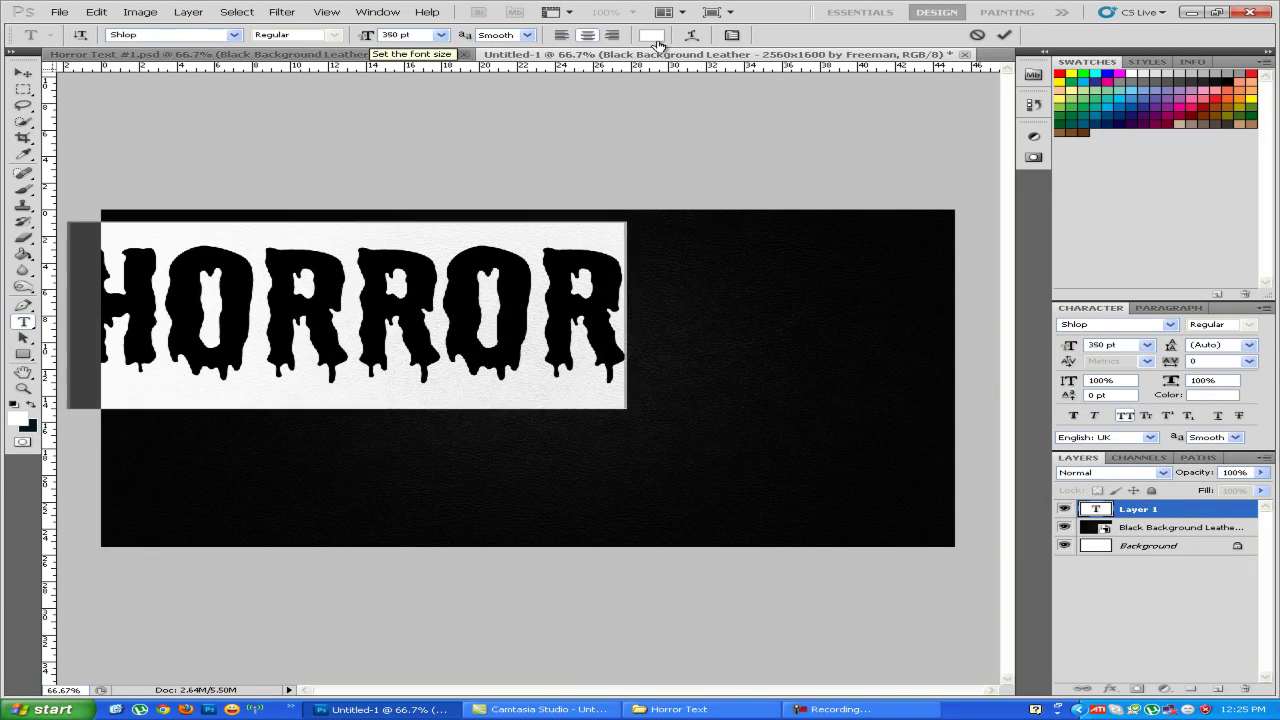
click(1006, 37)
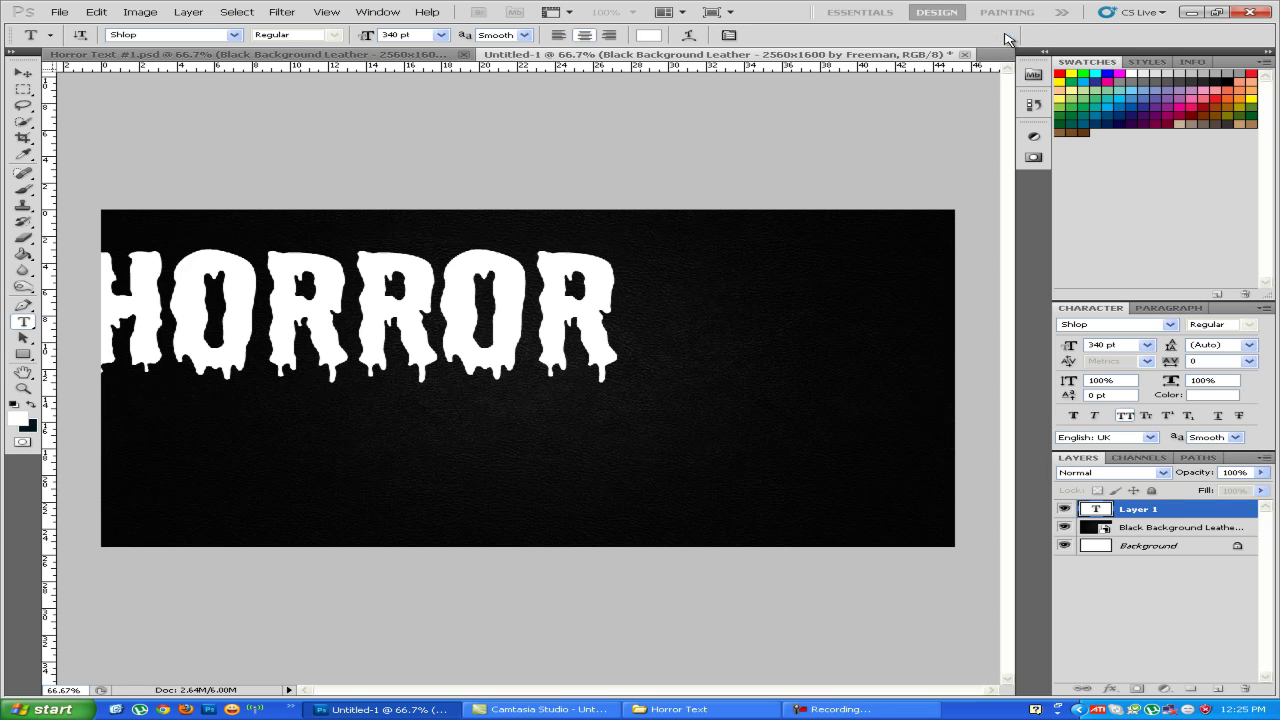
key(v)
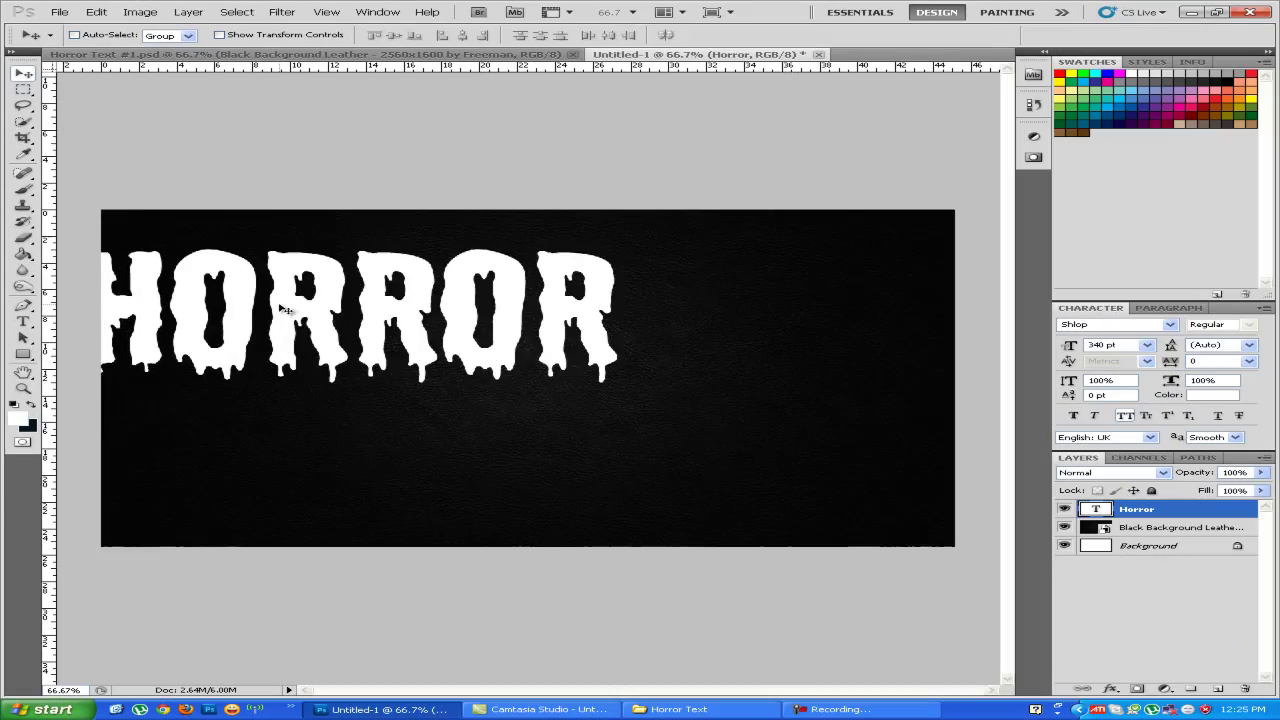
Move HORROR toward the centre and add a vertical guide at 50%
mouse_move(300, 318)
mouse_down()
mouse_move(363, 330)
mouse_move(447, 374)
mouse_up()
click(330, 13)
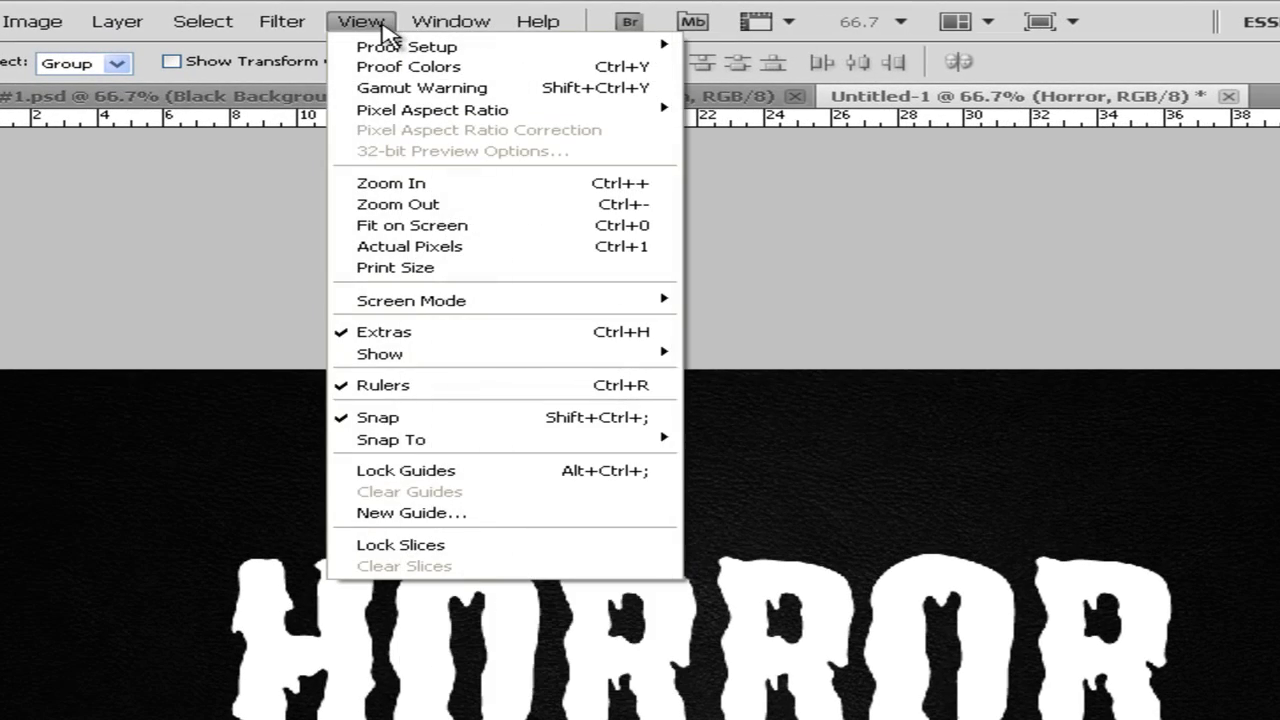
click(430, 513)
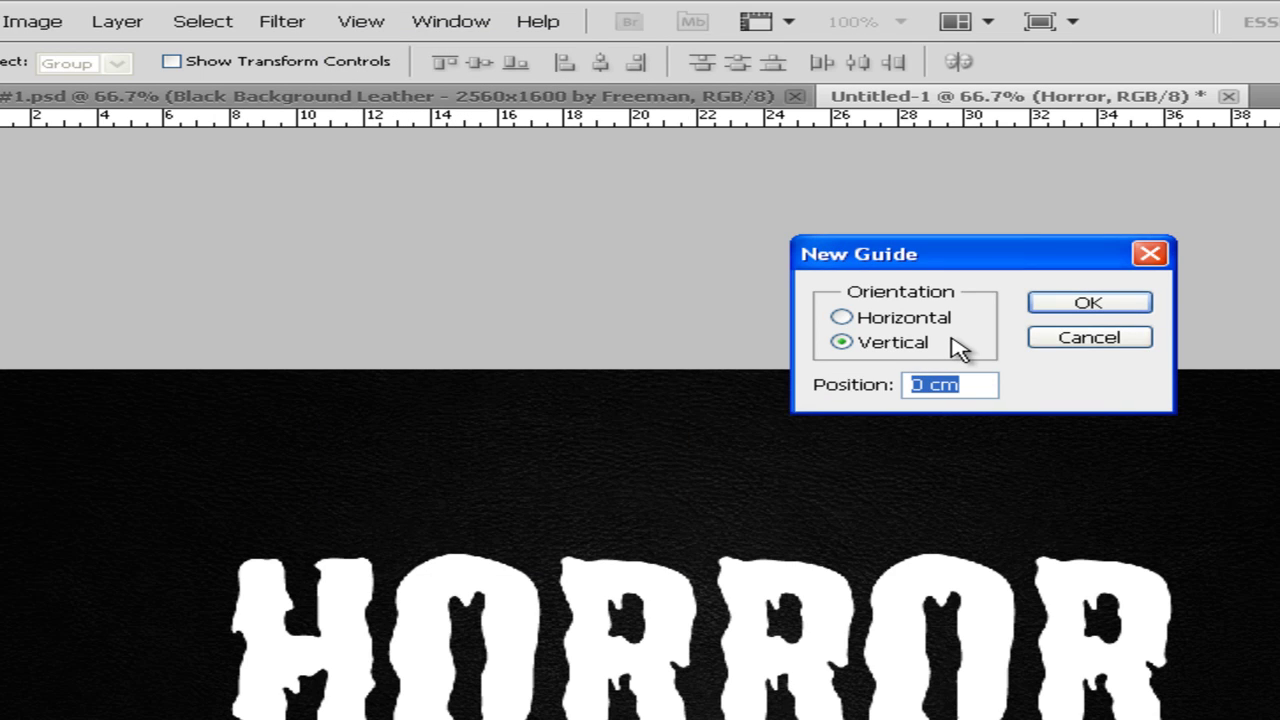
text(50)
click(1078, 304)
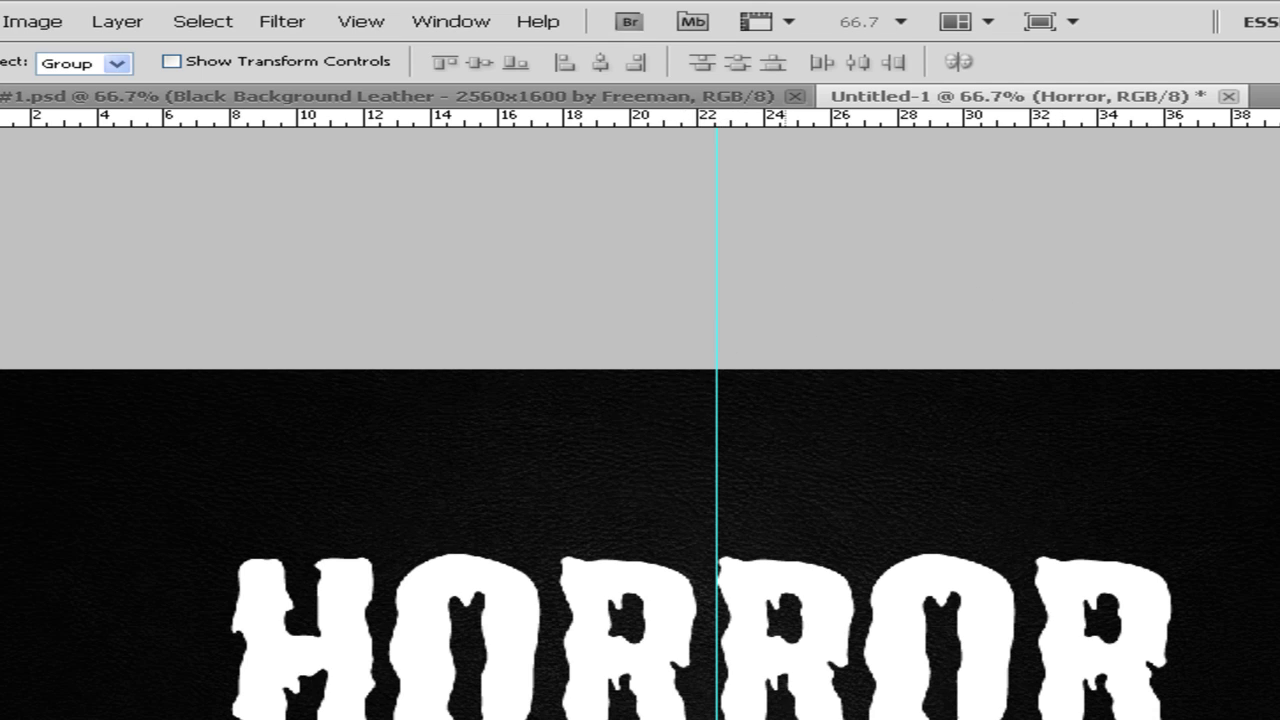
Add a horizontal guide at 50%
click(358, 22)
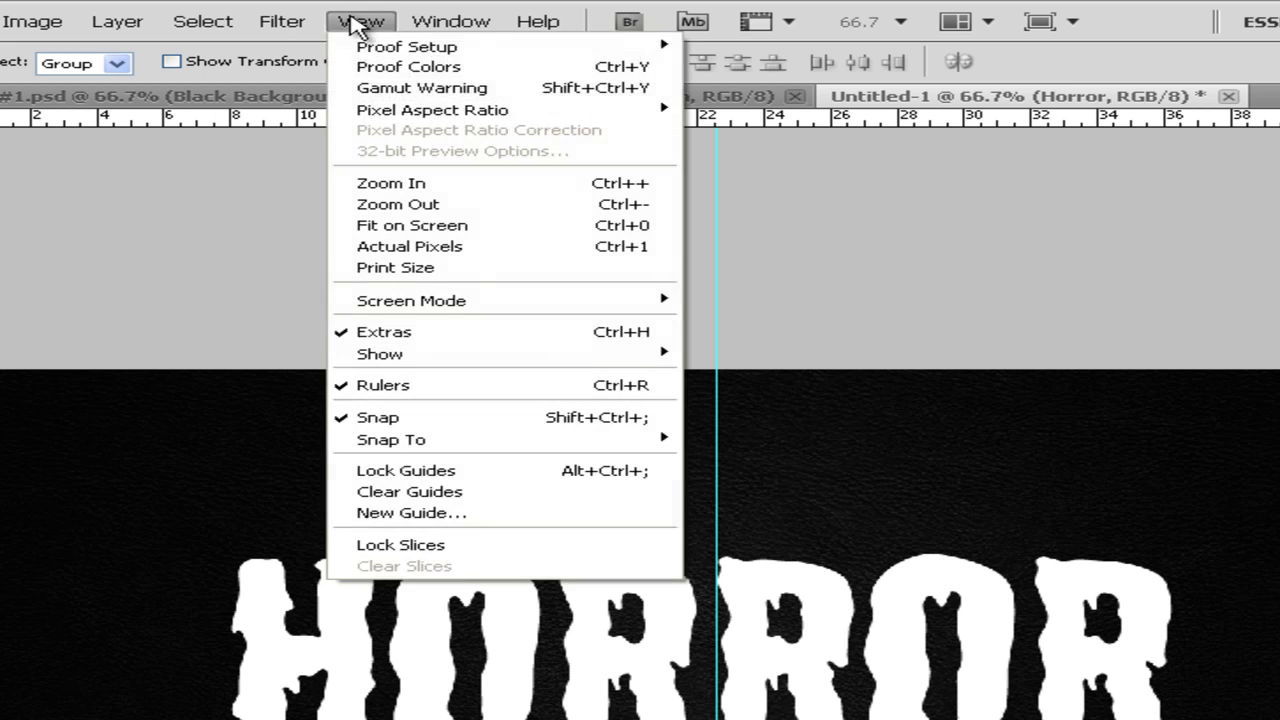
click(460, 514)
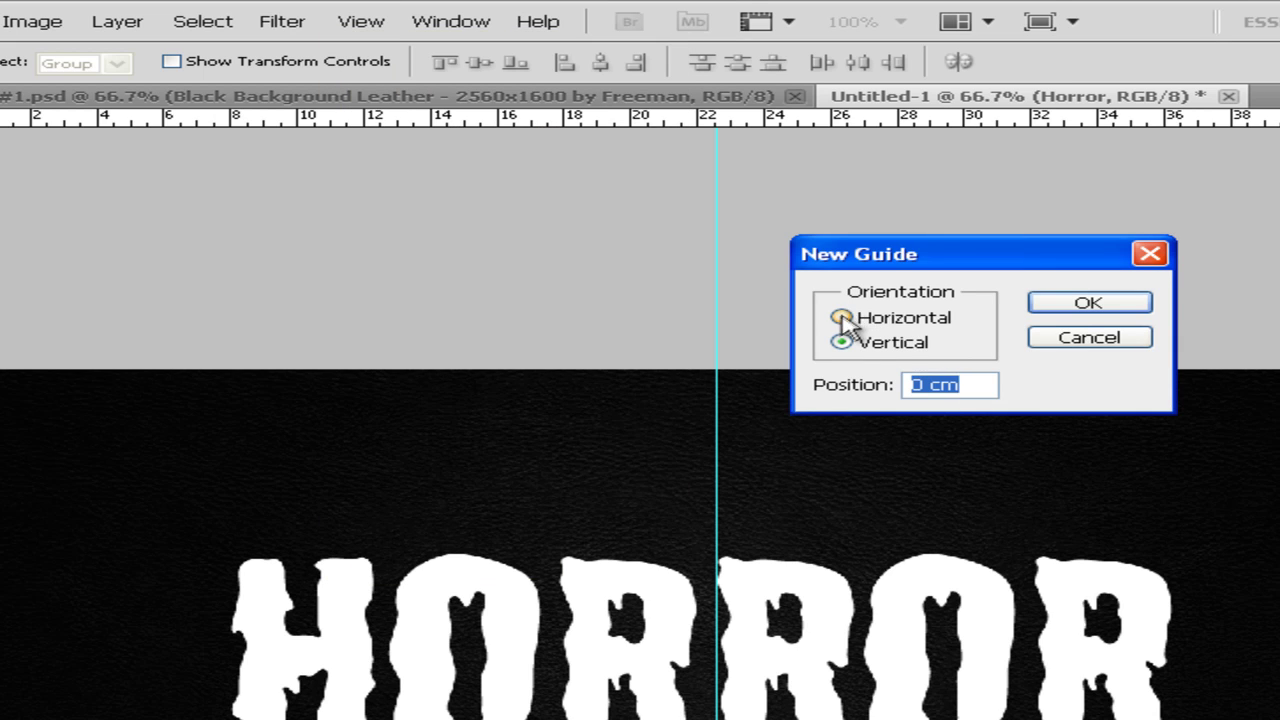
click(842, 318)
key(Tab)
text(50)
click(1046, 300)
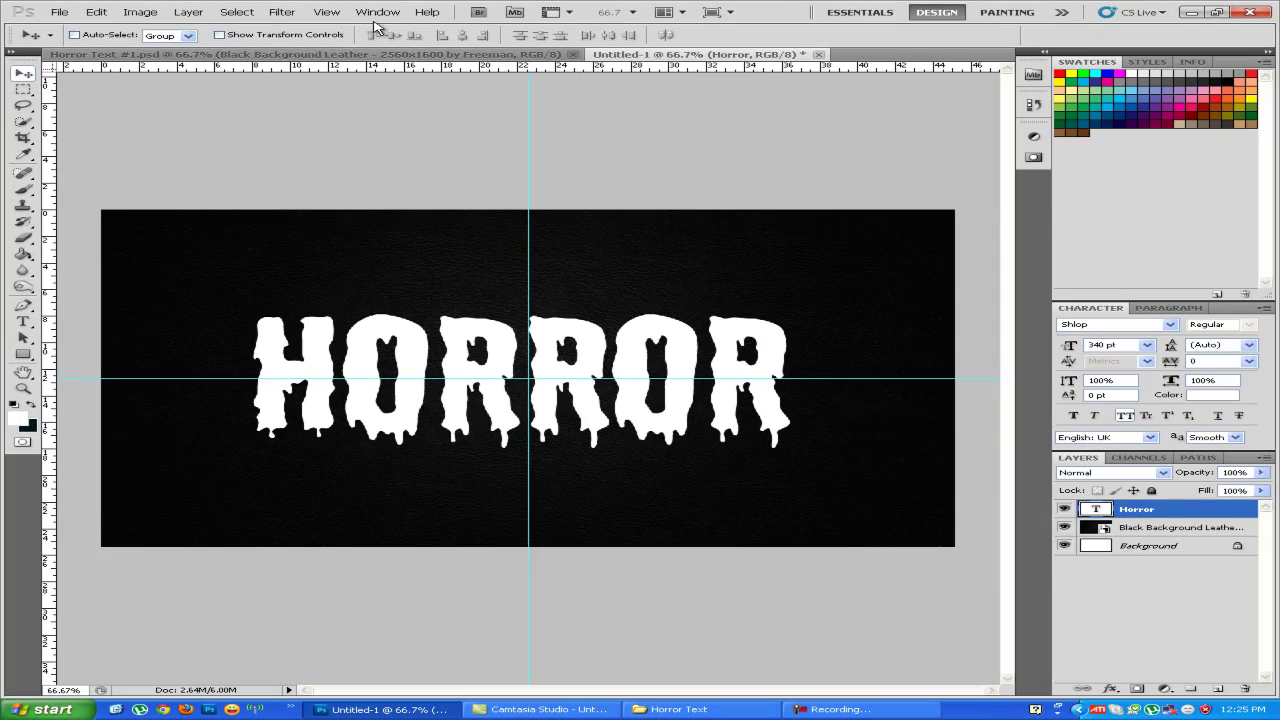
click(375, 14)
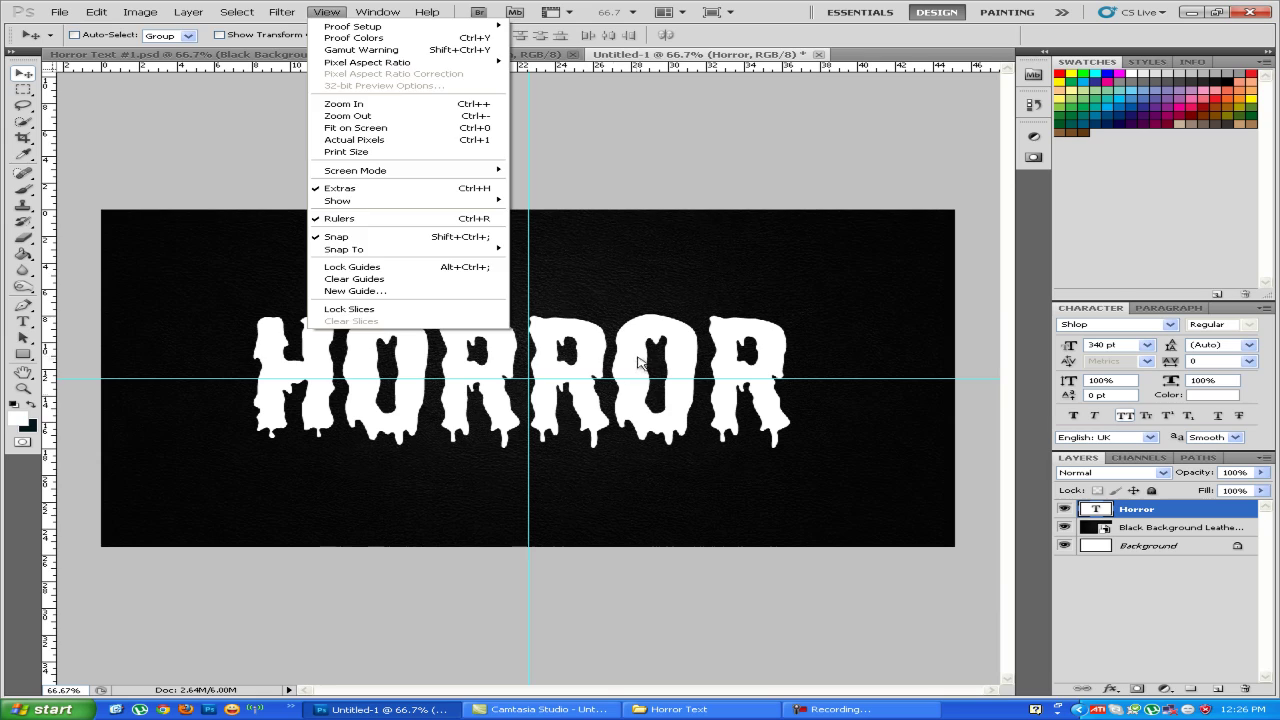
Nudge HORROR onto the guide crossing, hiding and showing guides to check placement
click(620, 392)
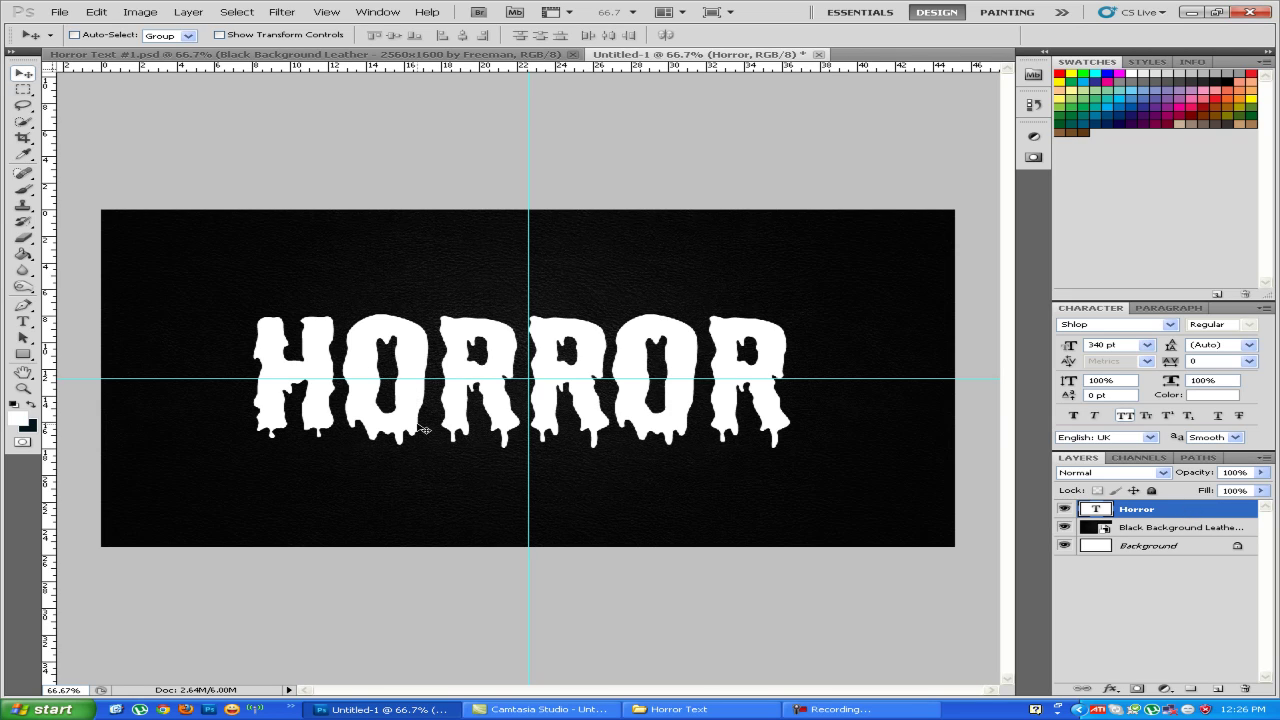
drag(422, 429, 424, 420)
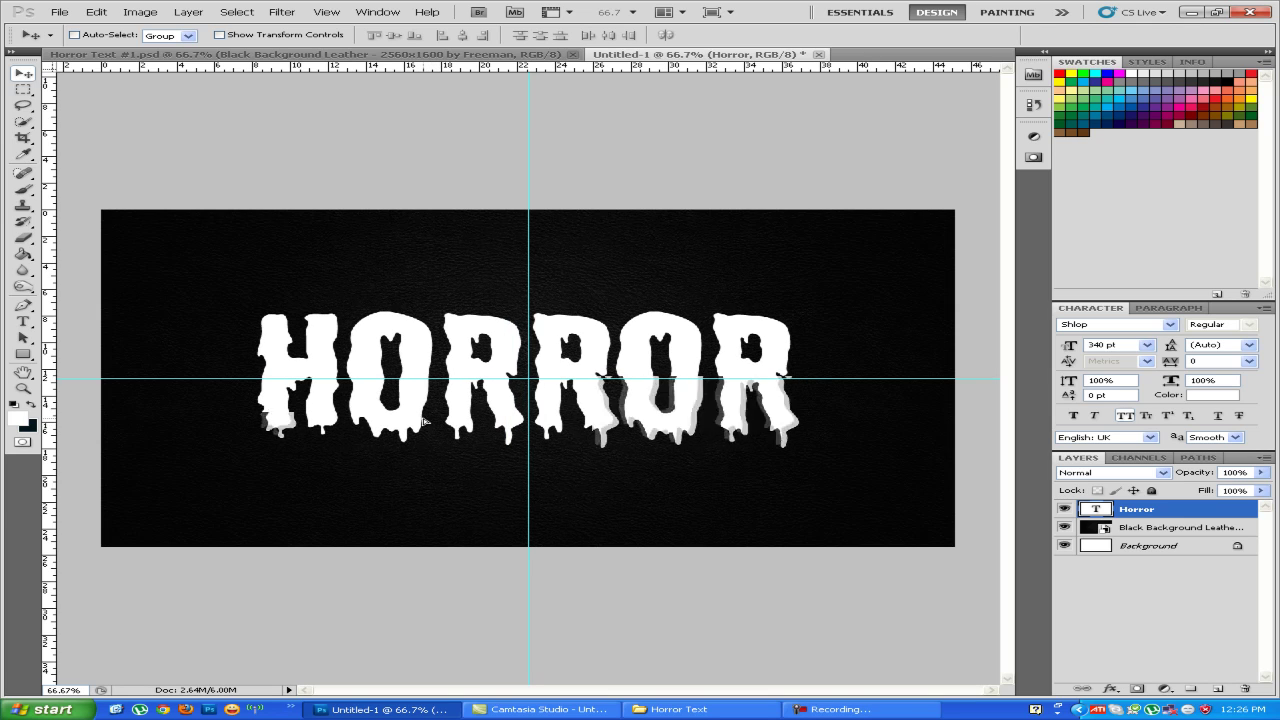
drag(421, 420, 426, 417)
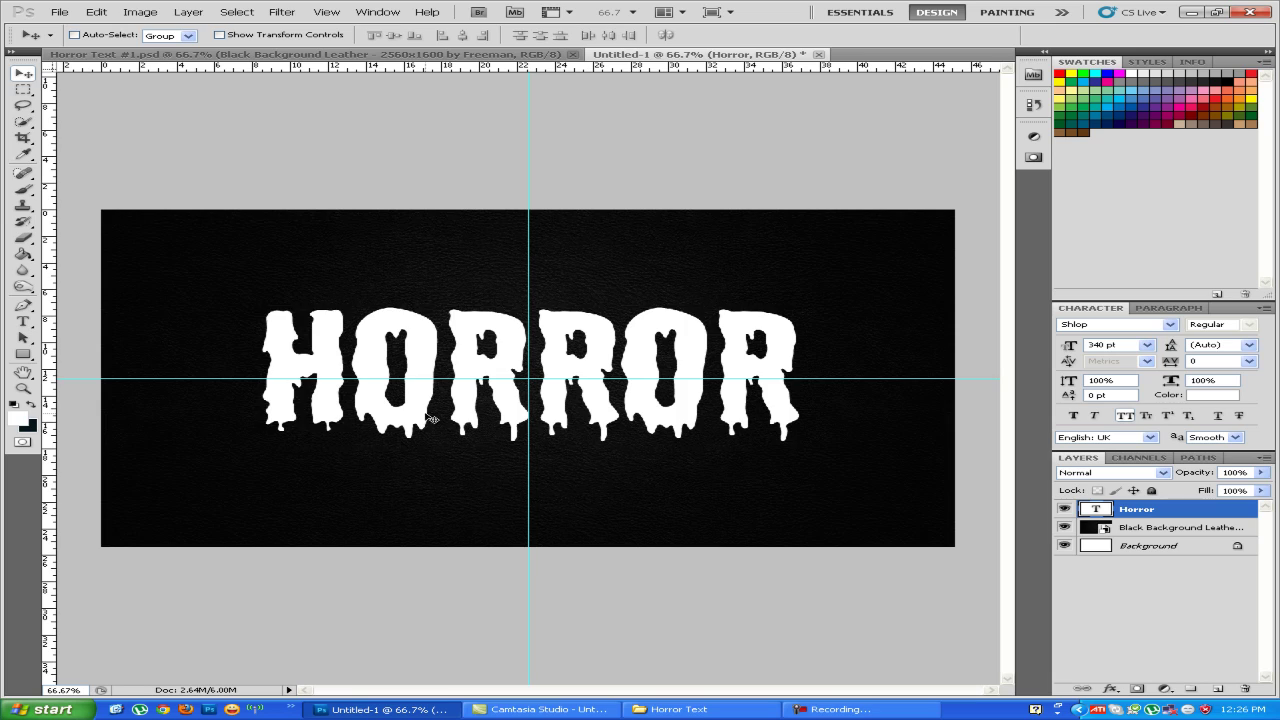
key(Down)
key(Down)
key(Down)
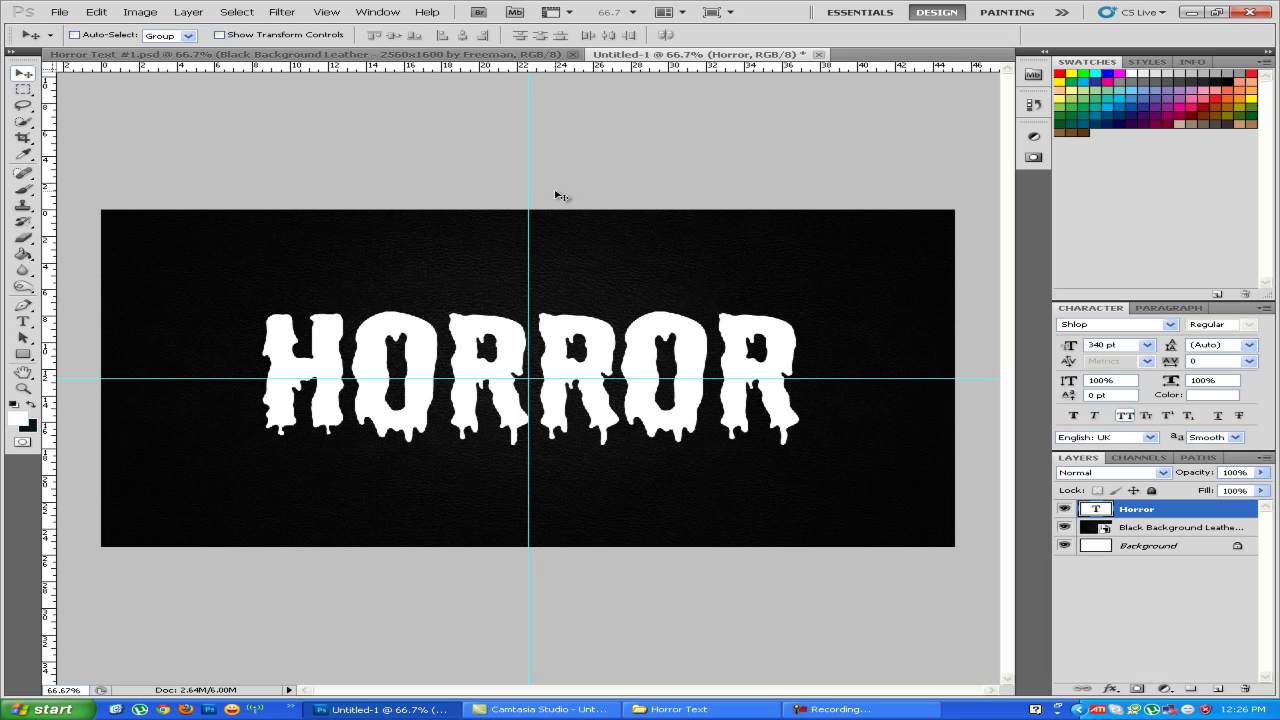
key(ctrl+semicolon)
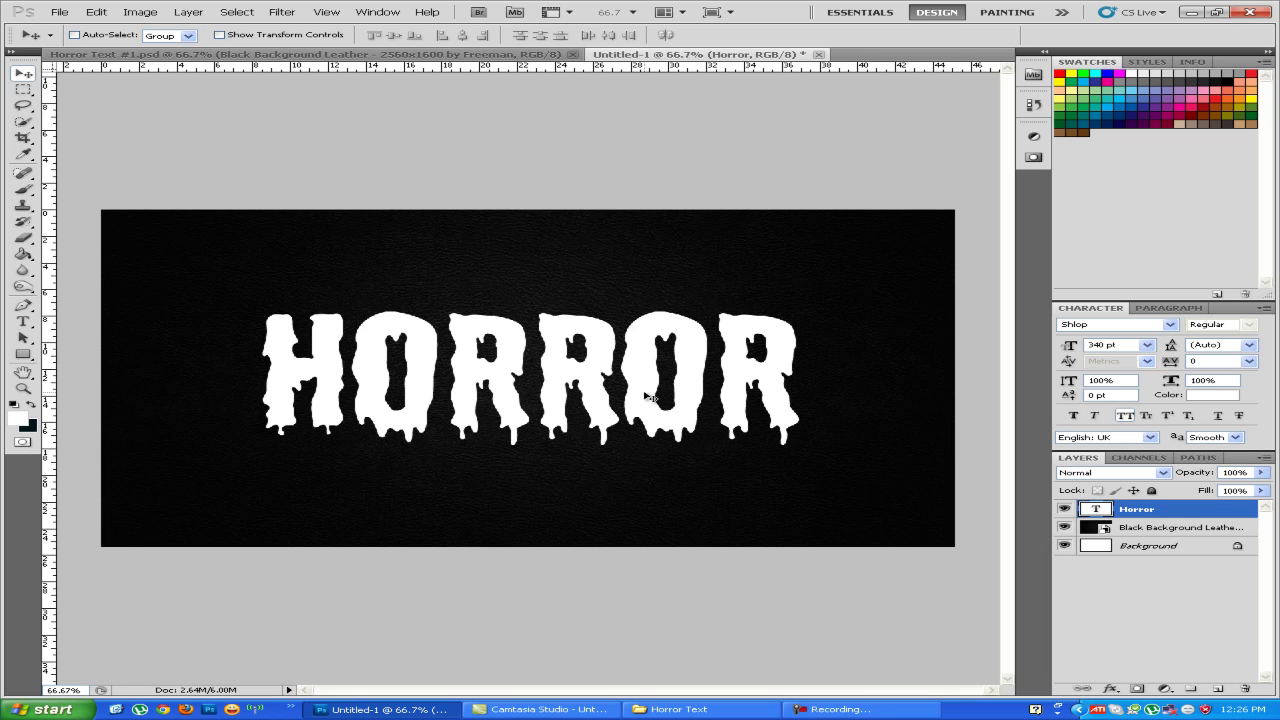
key(ctrl+semicolon)
key(ctrl+semicolon)
double_click(1160, 514)
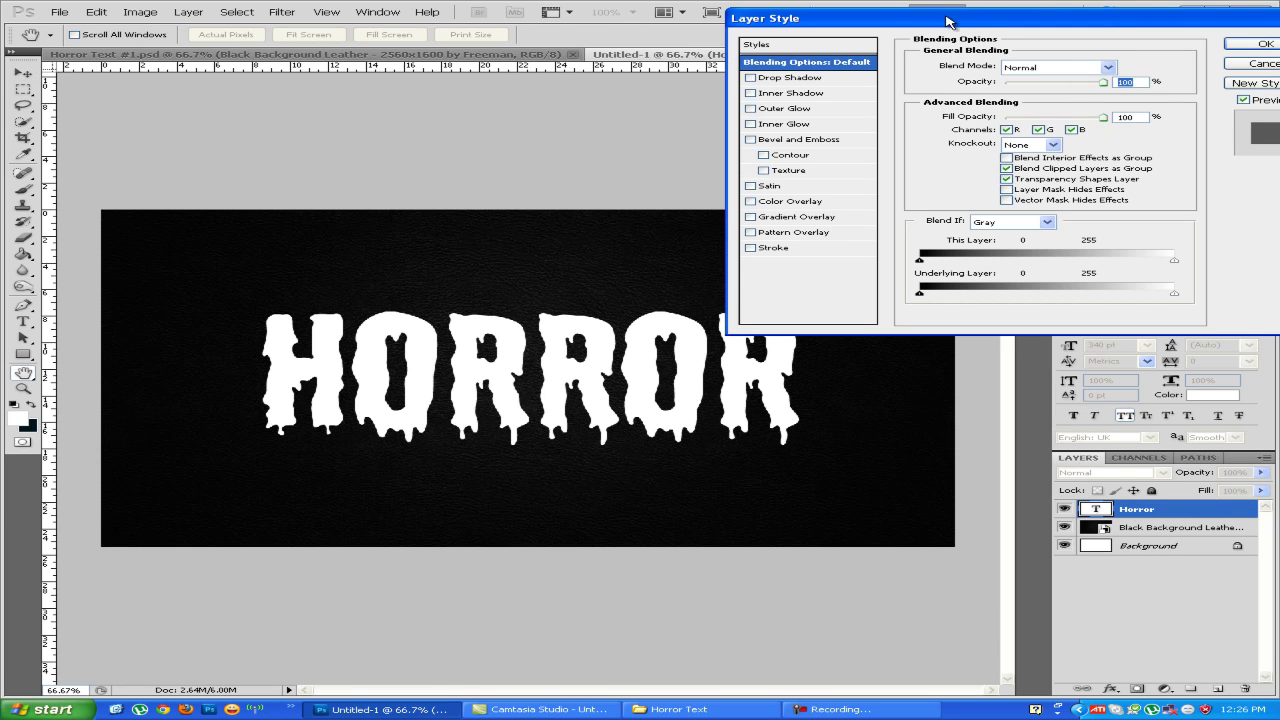
Enable a Normal drop shadow at 100% opacity, 90° angle without global light
drag(946, 20, 883, 15)
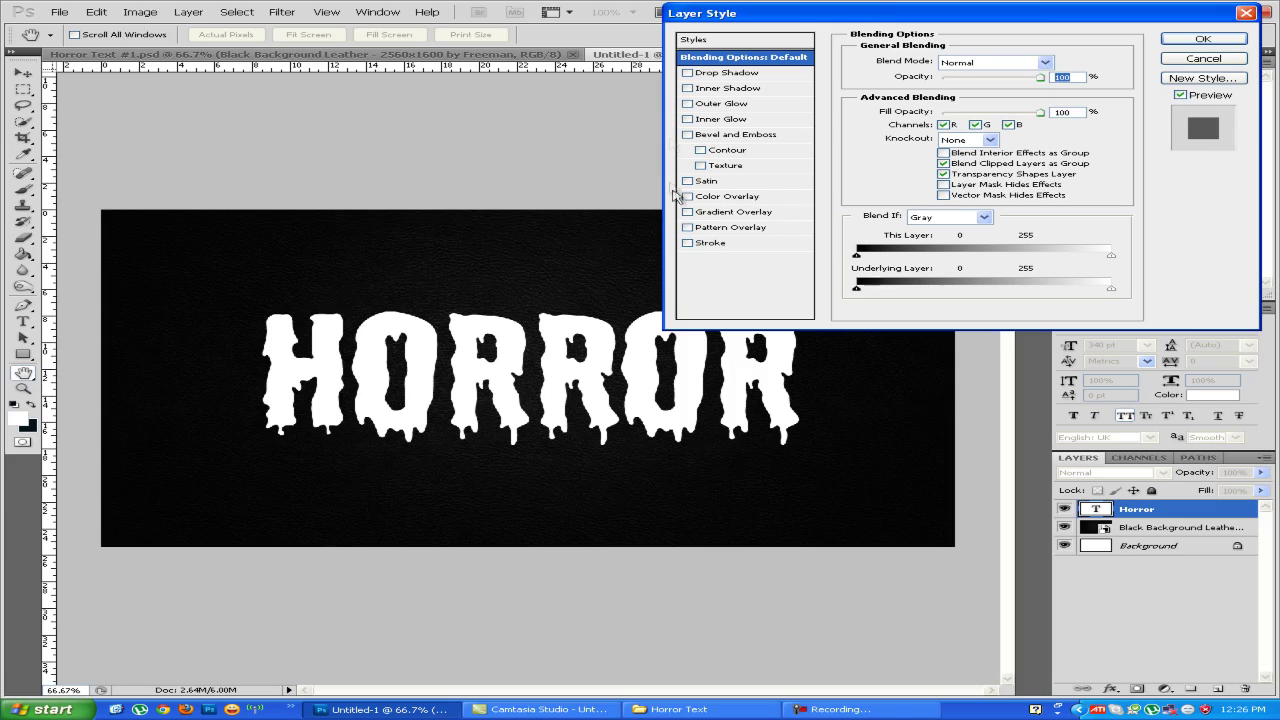
click(687, 73)
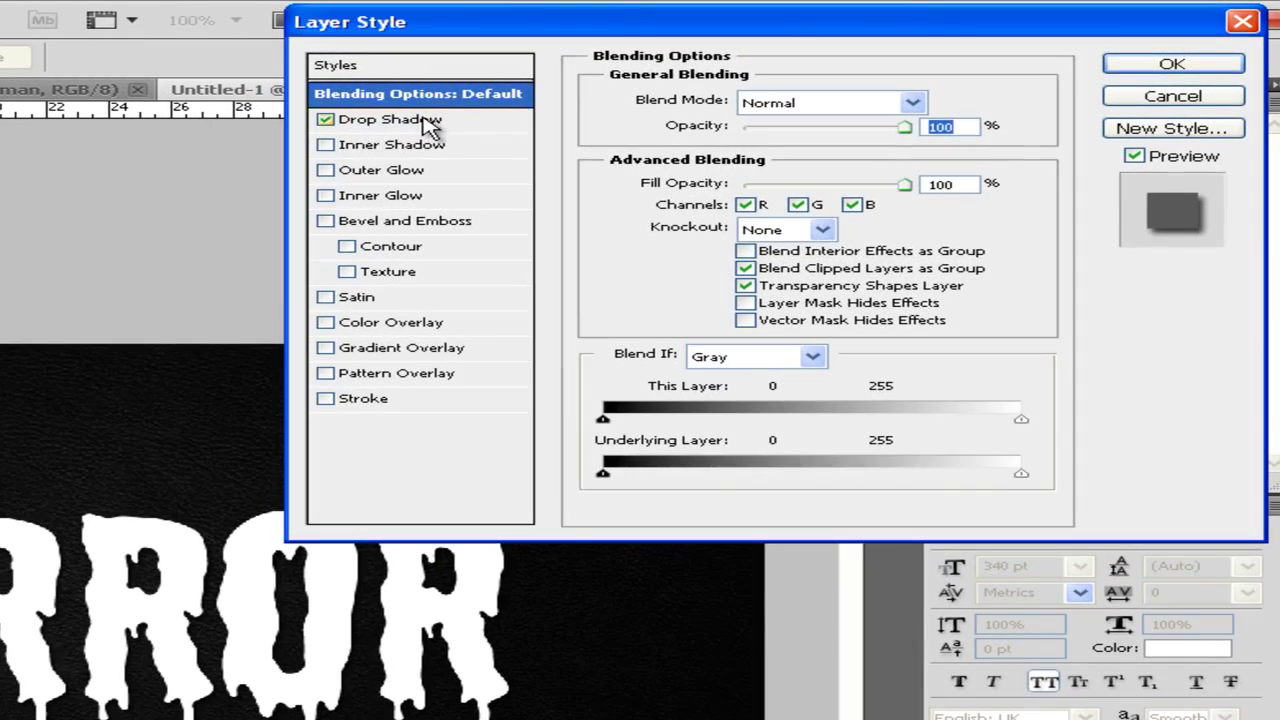
click(444, 126)
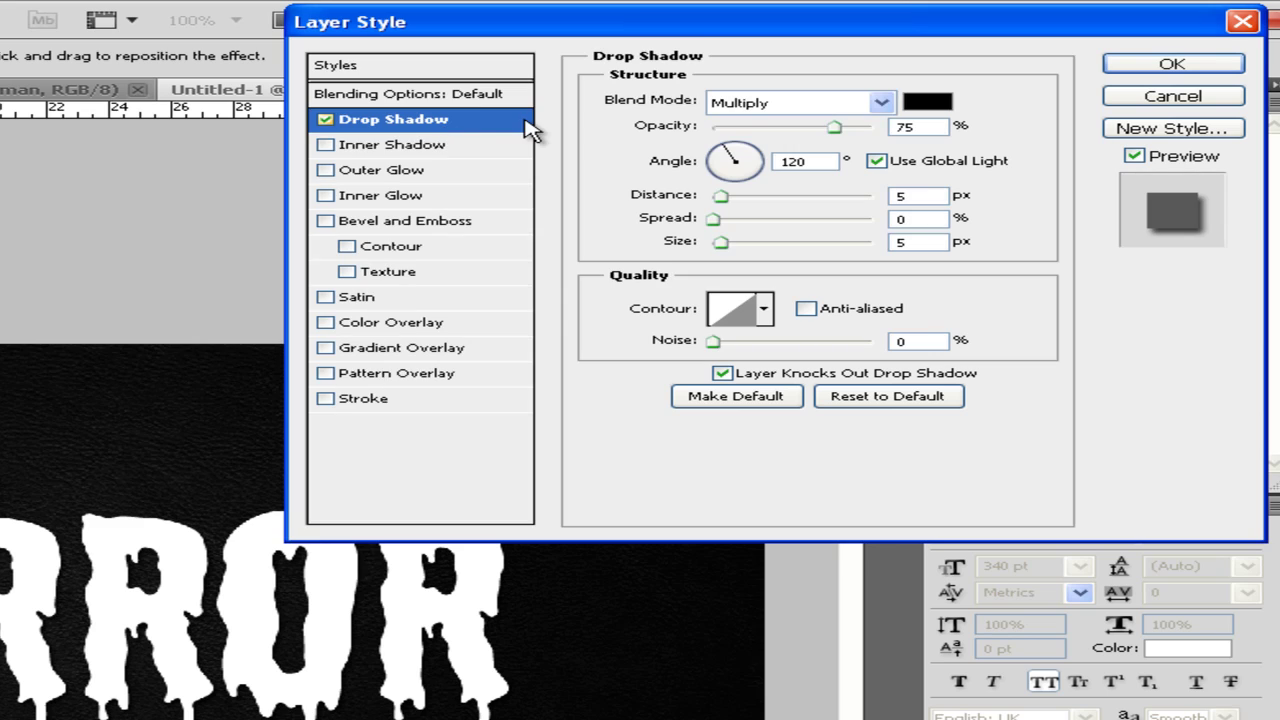
click(818, 112)
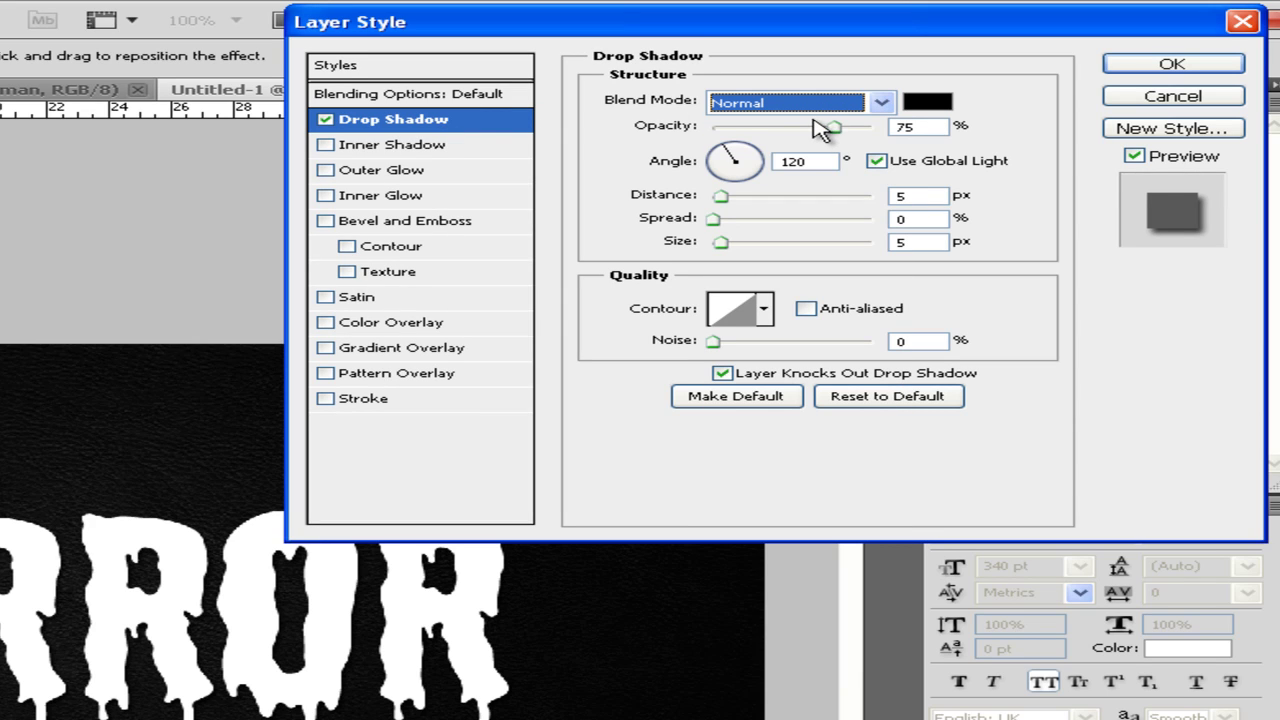
drag(838, 128, 855, 128)
text(100)
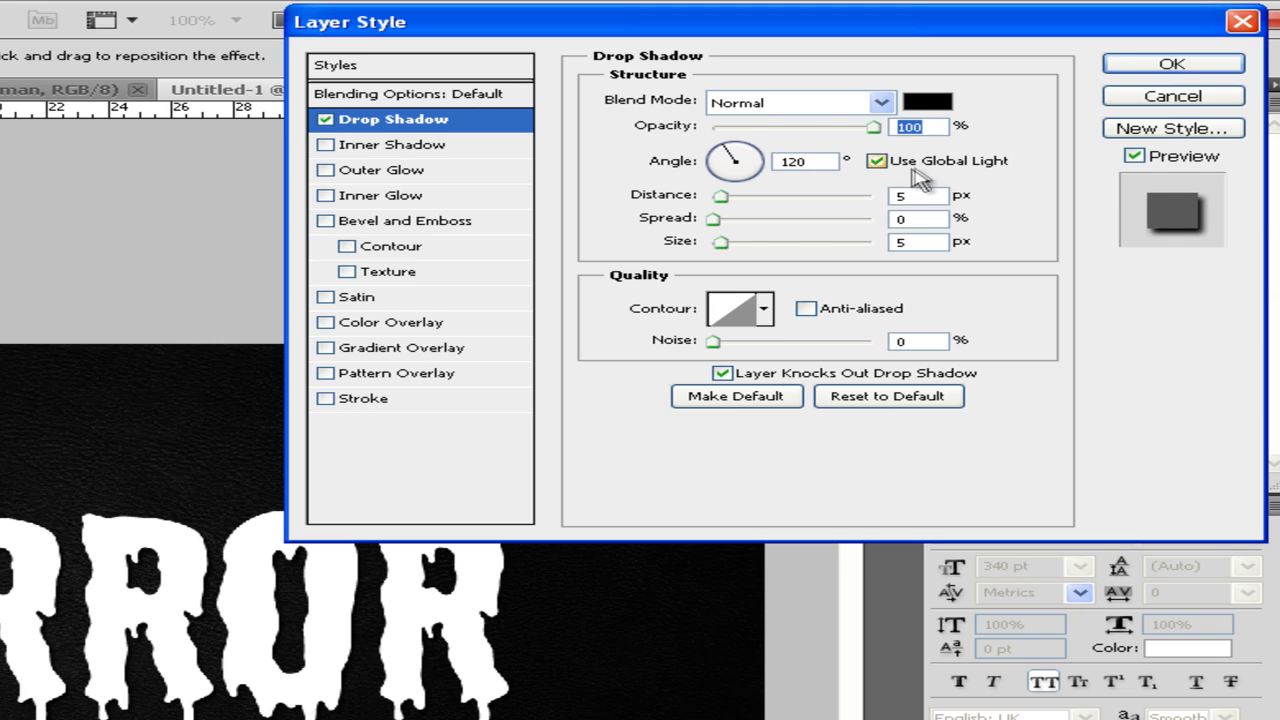
click(877, 162)
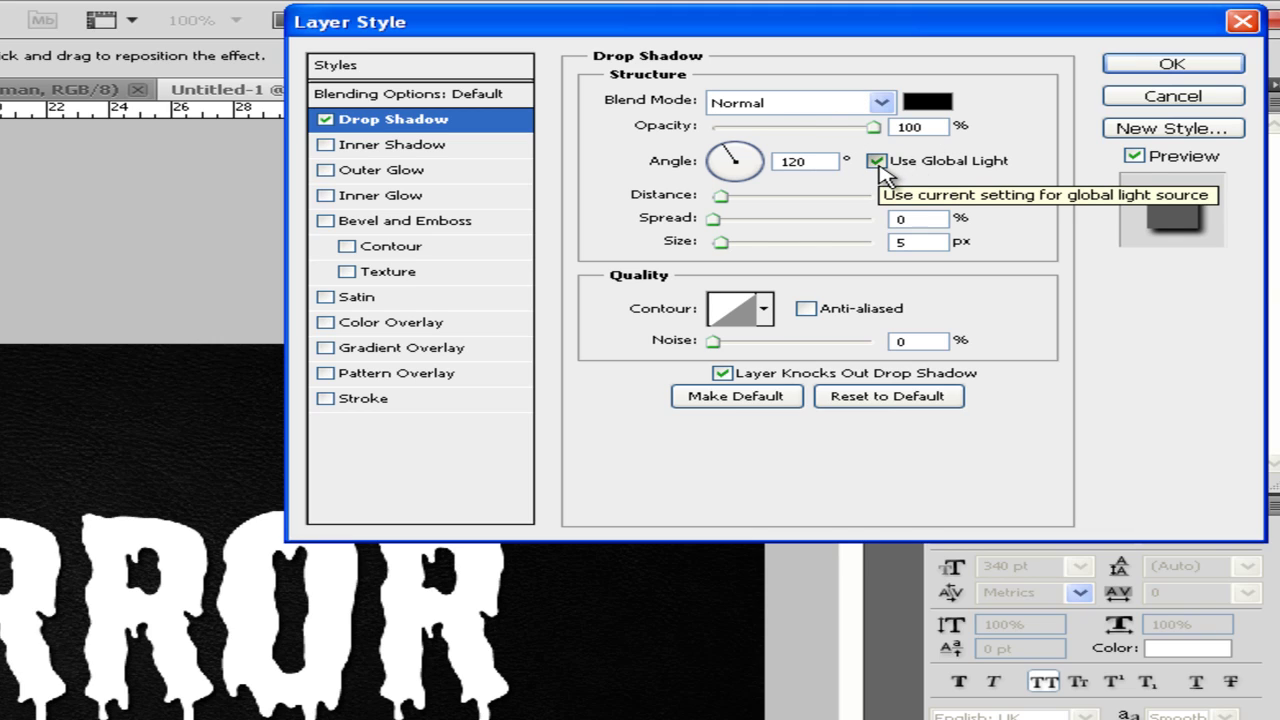
click(877, 162)
text(90)
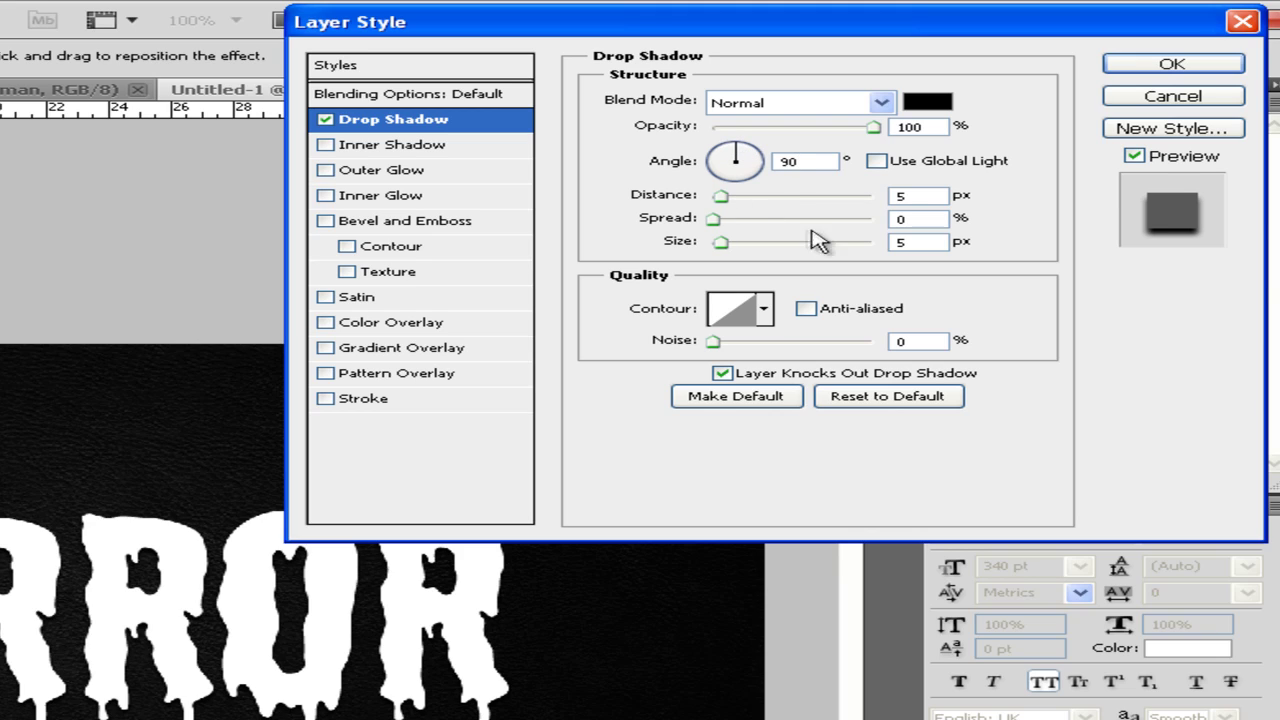
Set the drop shadow distance to 8 px, spread 100% and size 1 px
double_click(902, 195)
text(8)
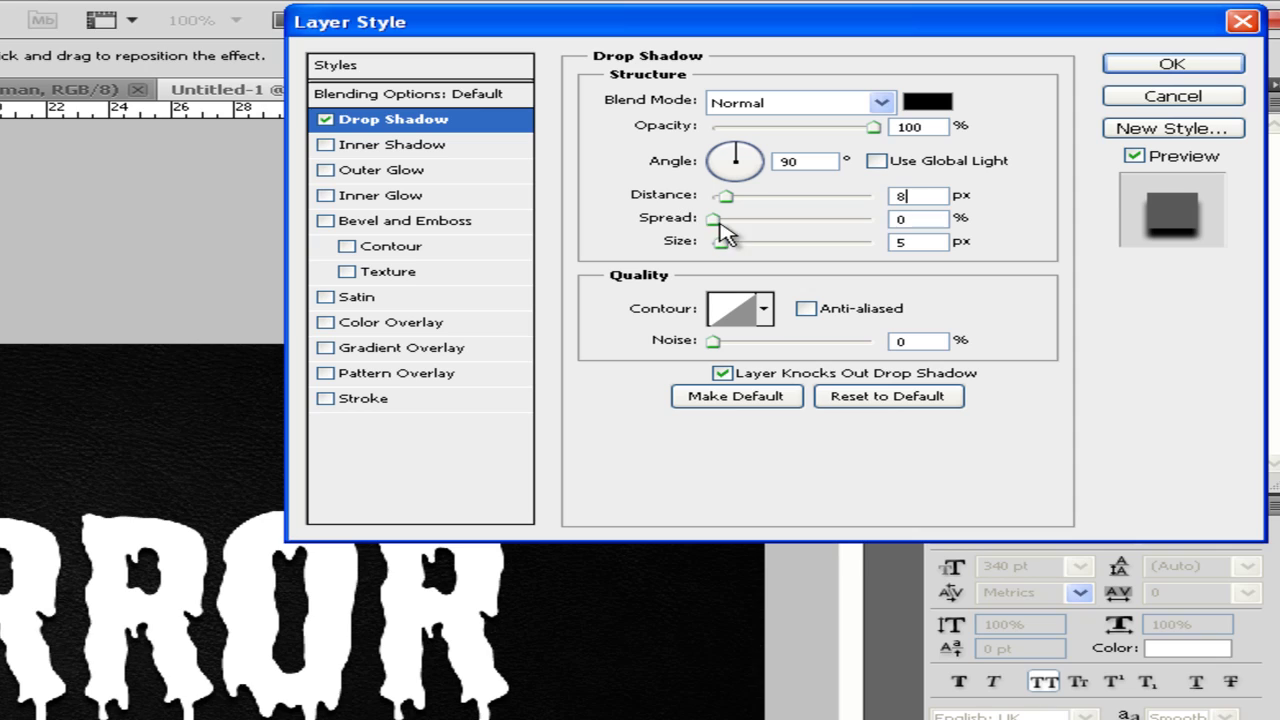
drag(712, 219, 877, 232)
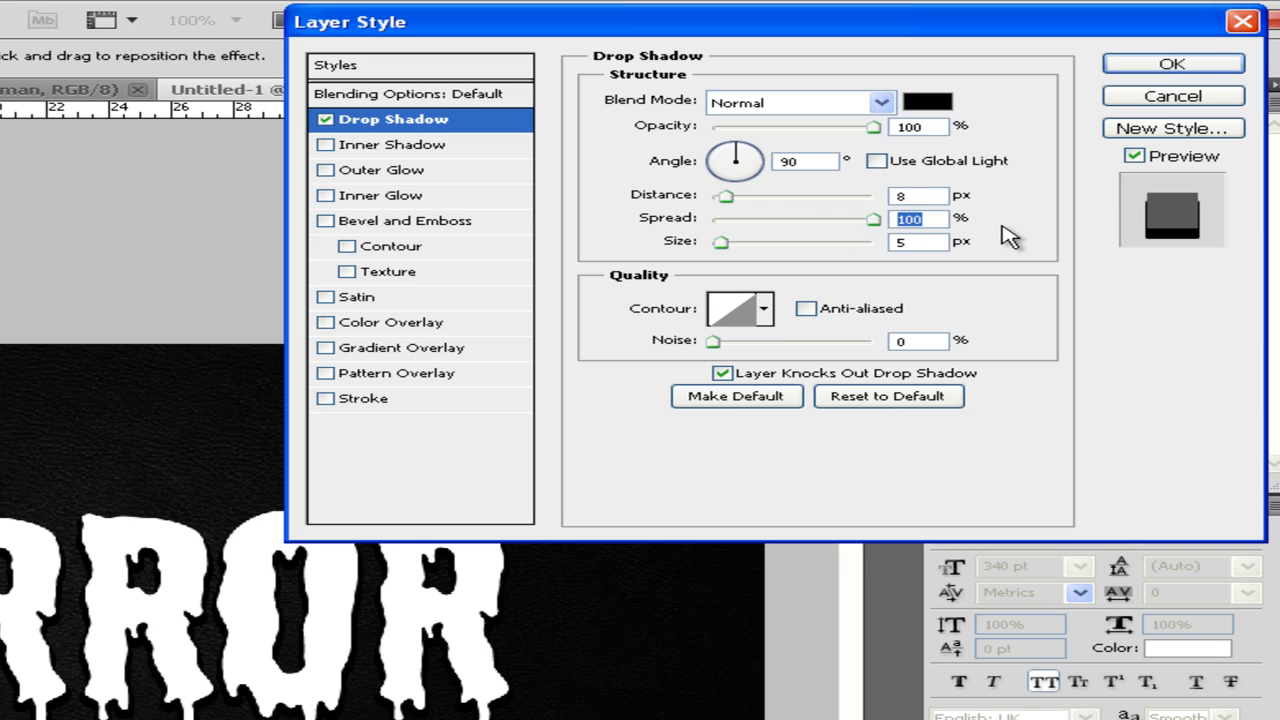
click(908, 244)
key(BackSpace)
text(1)
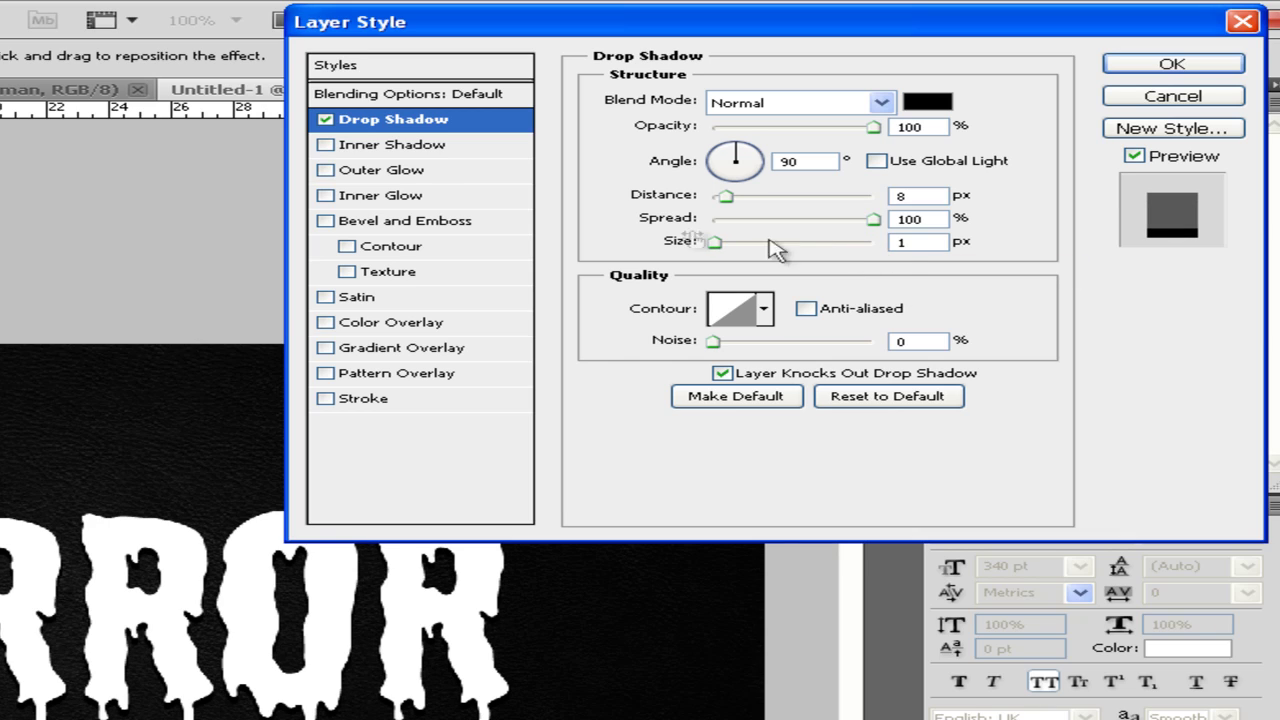
click(392, 150)
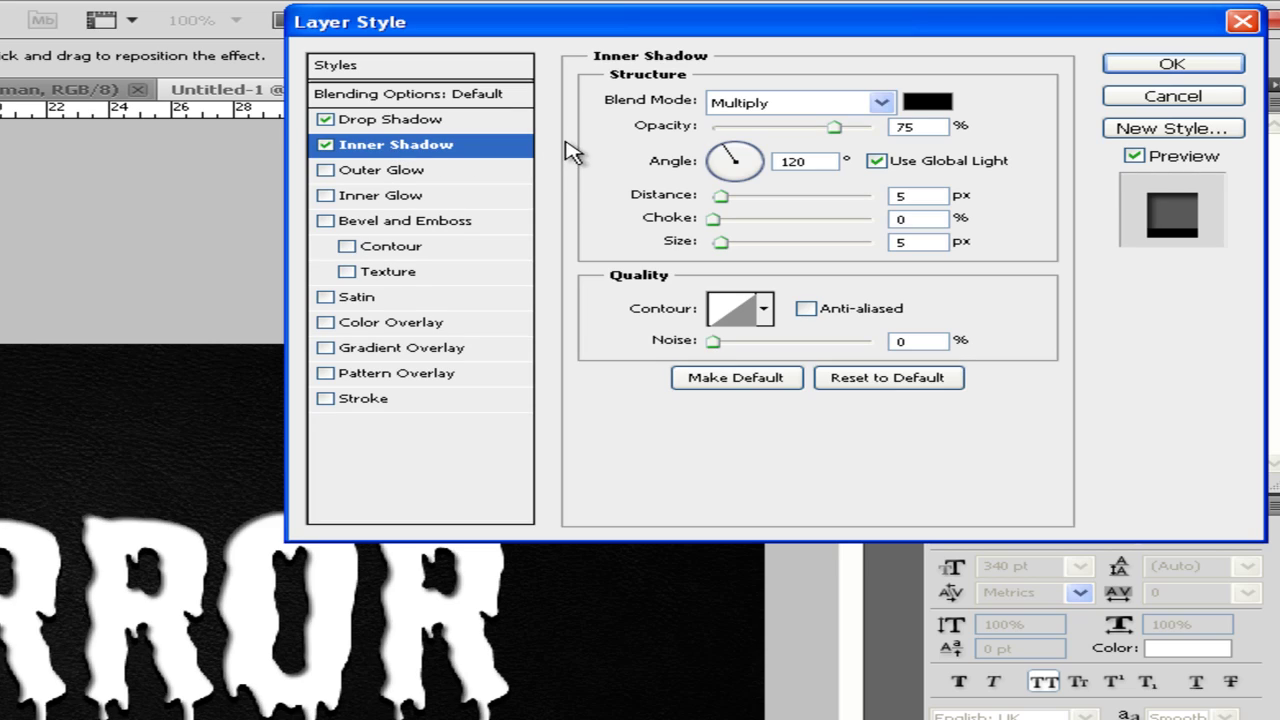
Make the inner shadow white Linear Dodge (Add) at 30% opacity
click(880, 103)
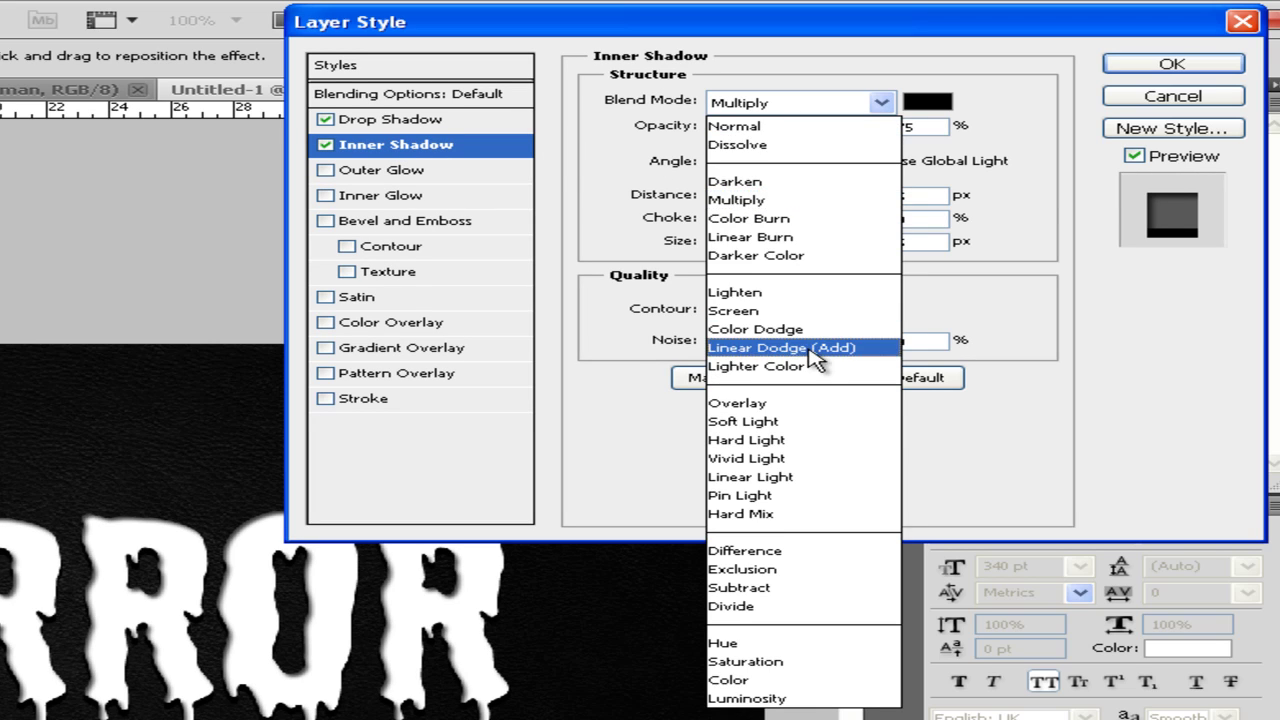
click(800, 348)
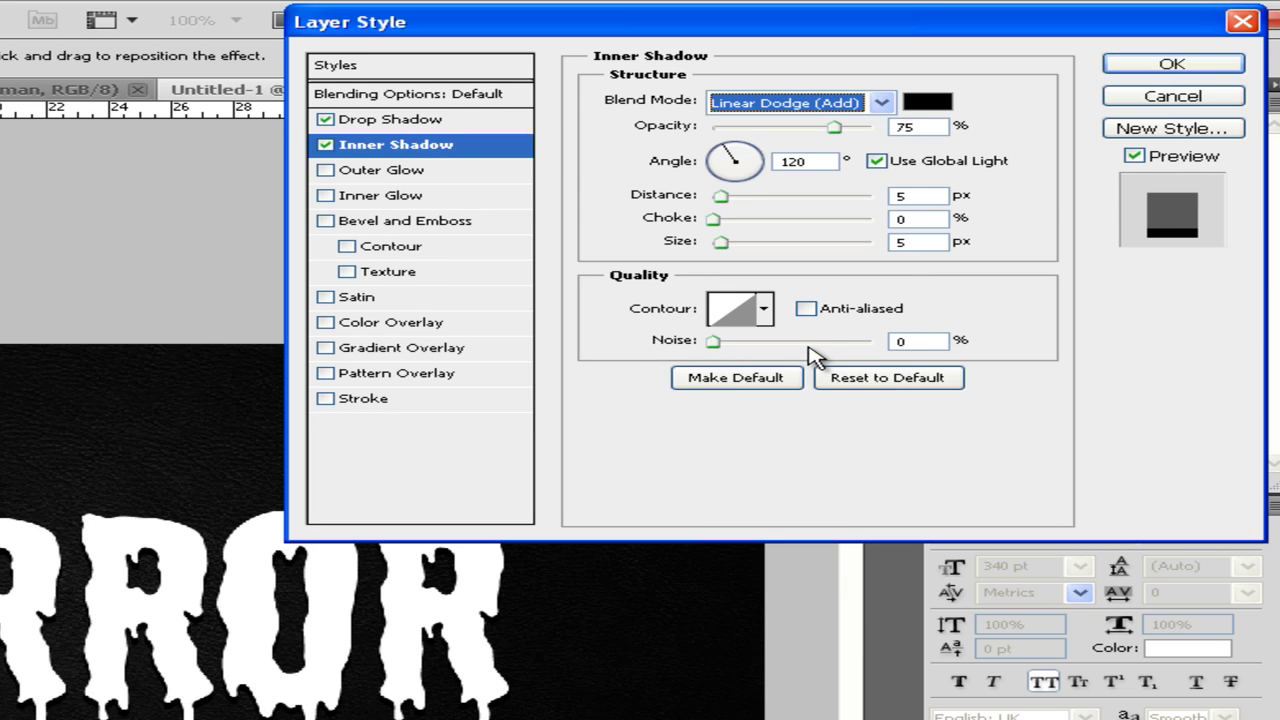
click(927, 102)
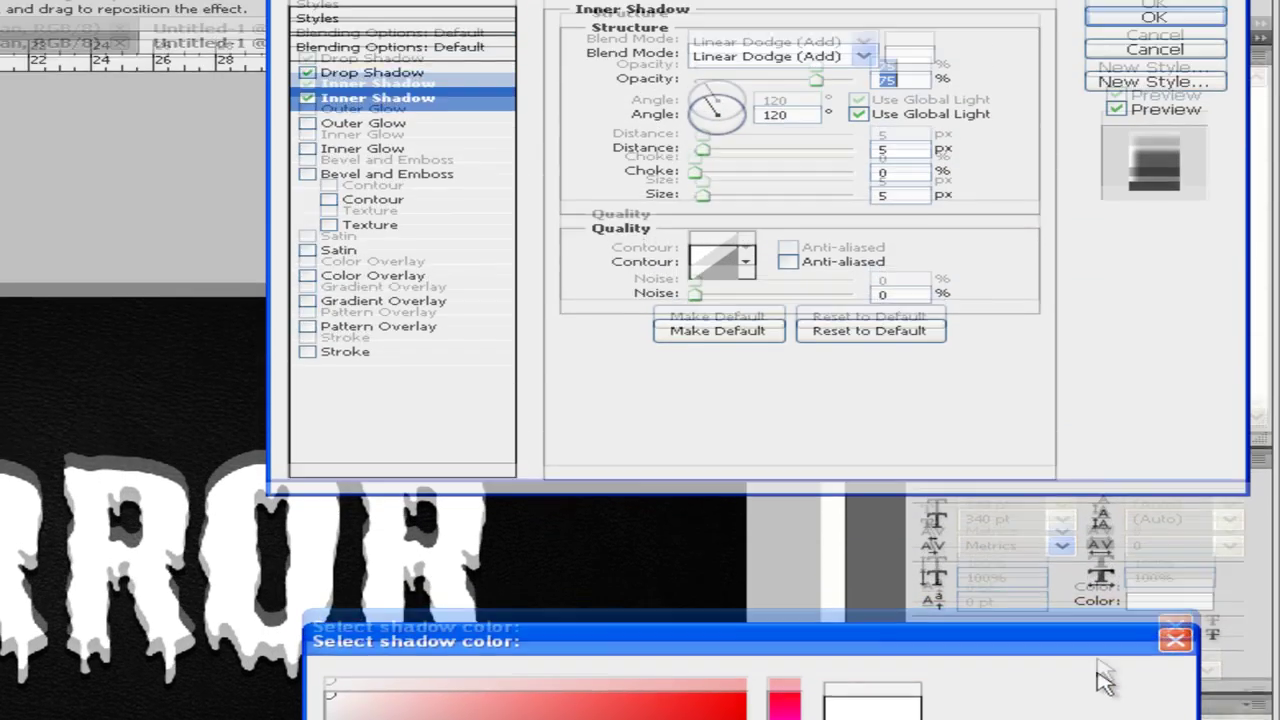
click(1100, 296)
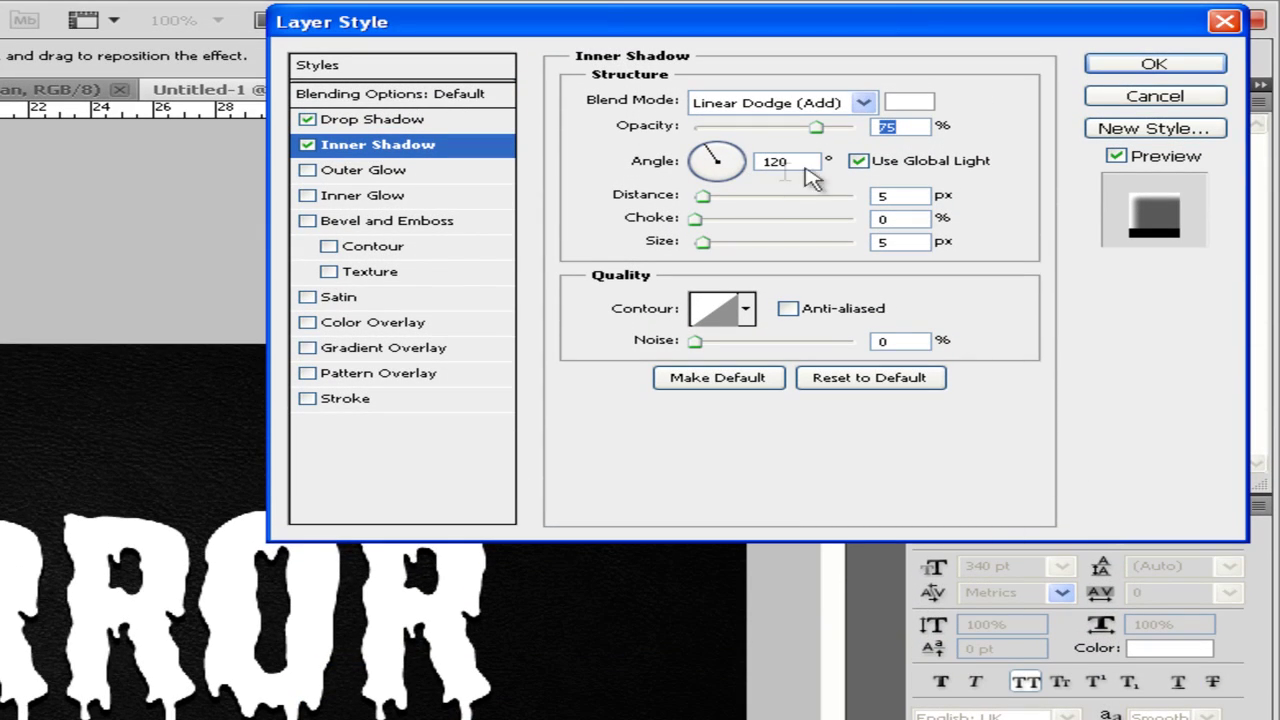
drag(816, 128, 733, 130)
drag(733, 133, 742, 130)
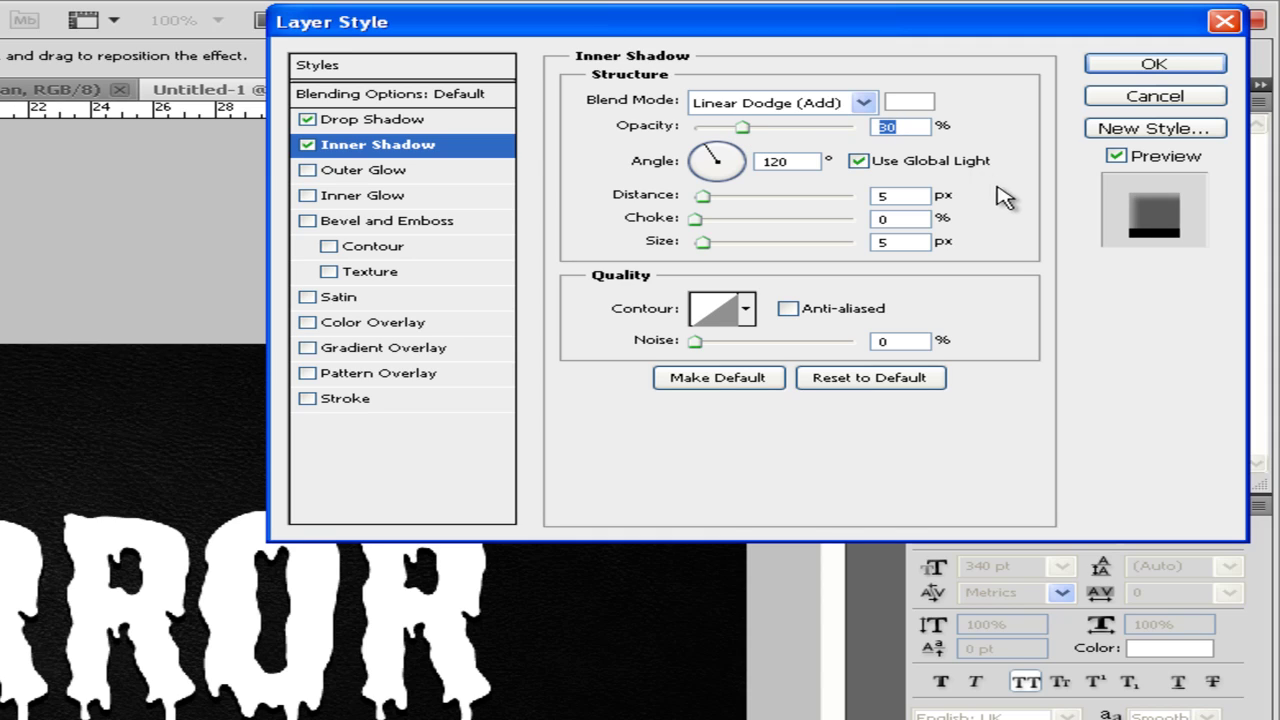
Set the inner shadow angle to 90° without global light and size to 9 px
click(859, 162)
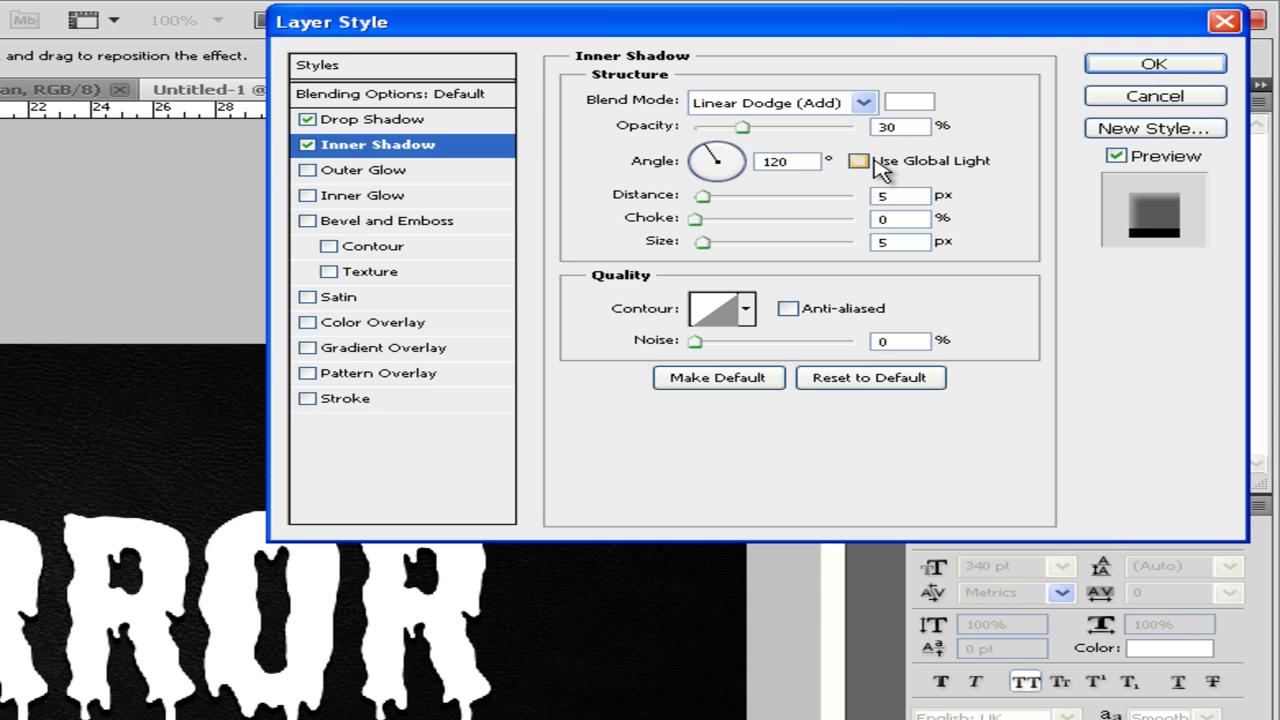
drag(785, 161, 690, 168)
text(90)
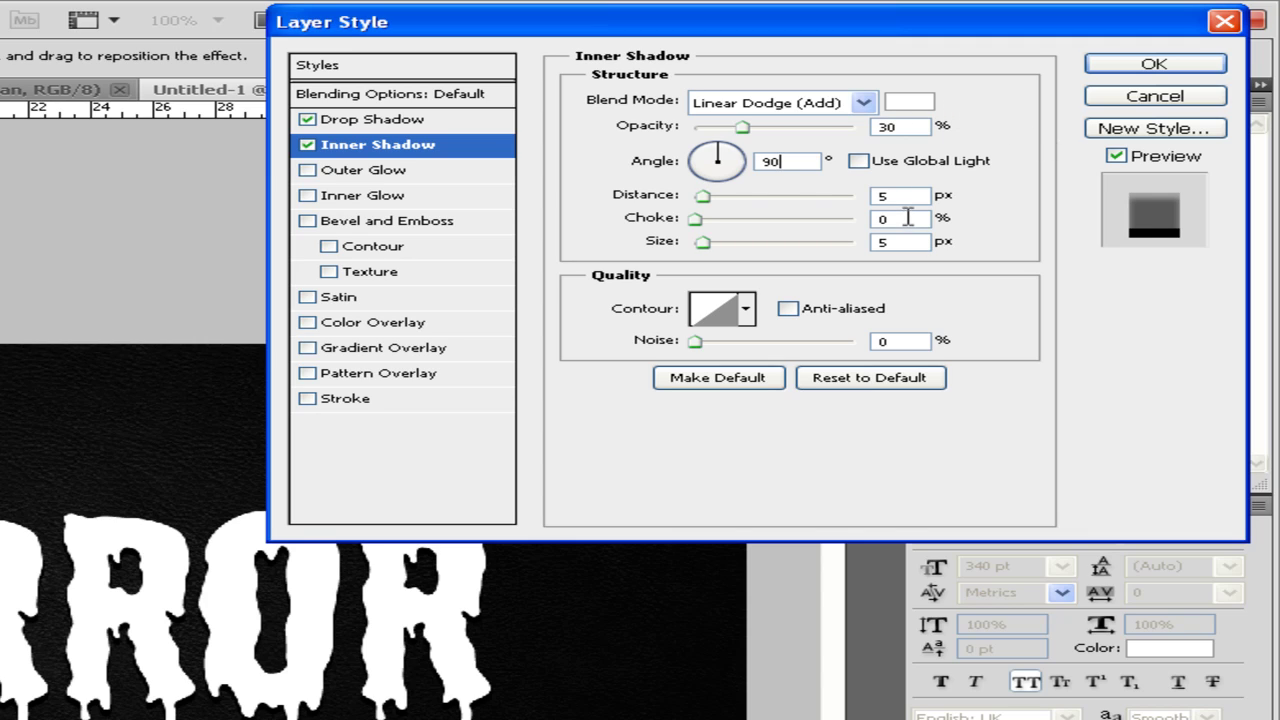
drag(911, 243, 850, 248)
text(9)
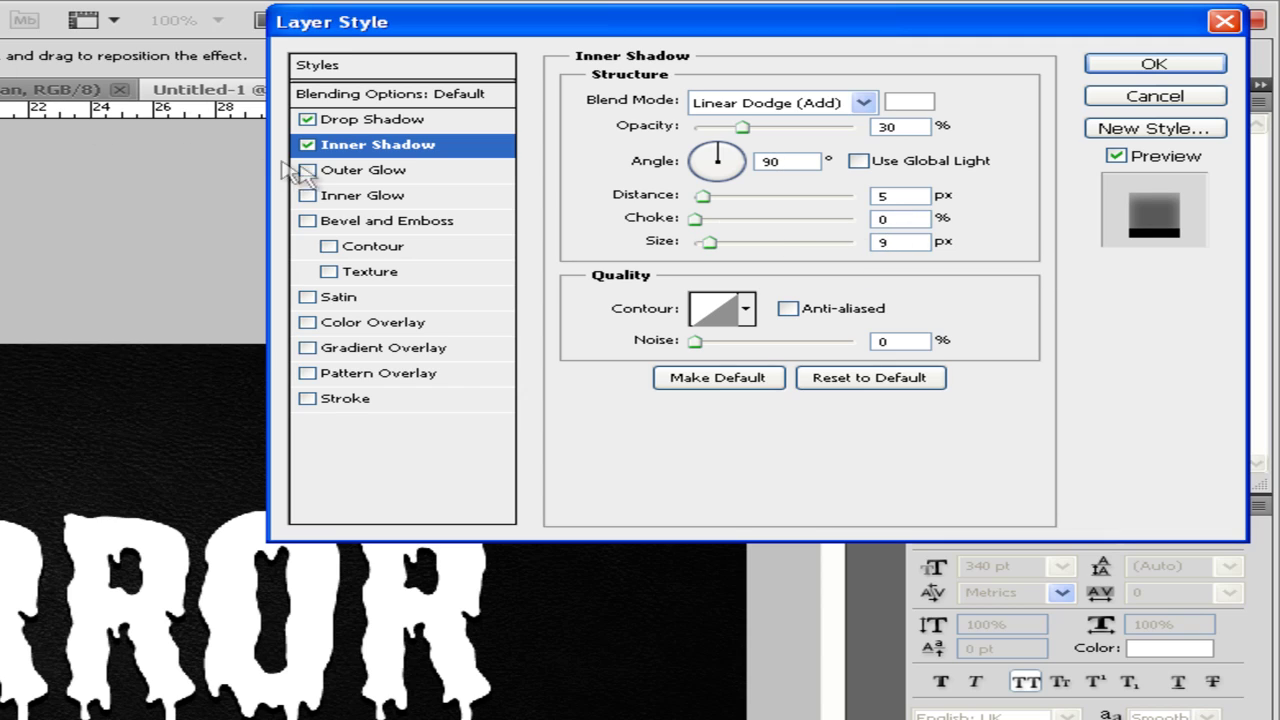
click(329, 169)
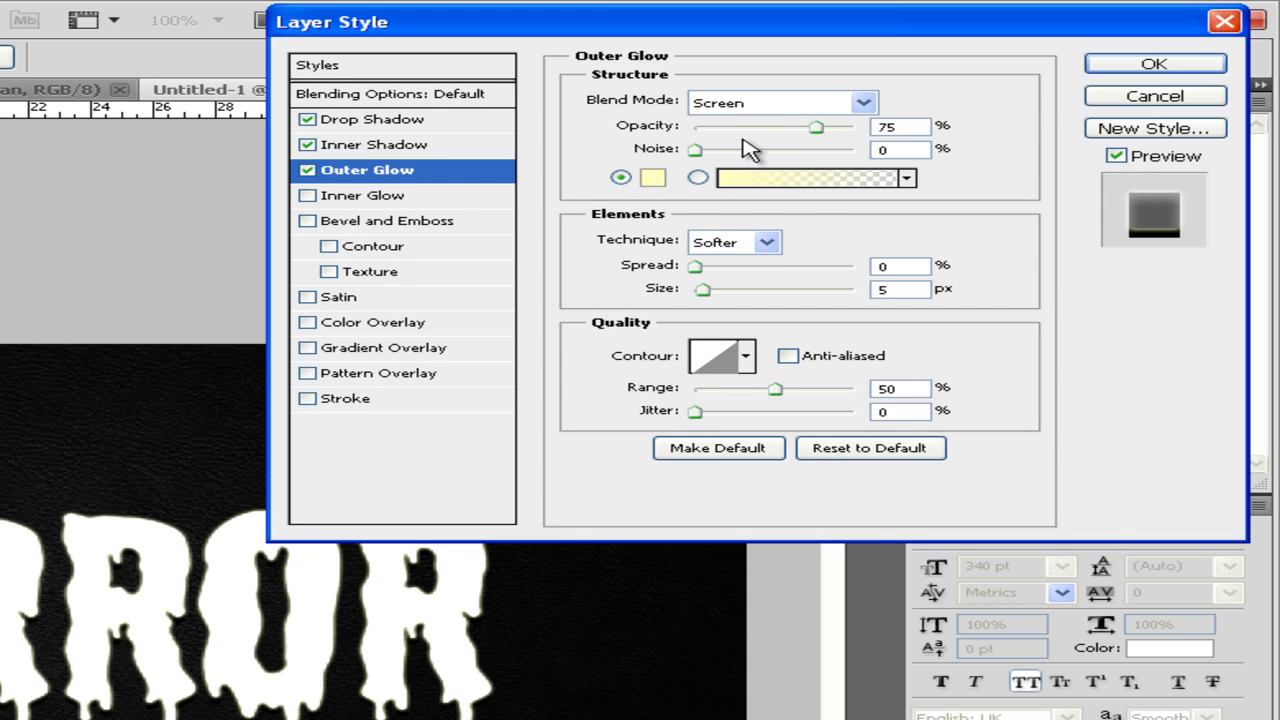
Switch HORROR's outer glow blend mode to Normal and drop its opacity to 24%
click(758, 104)
click(762, 124)
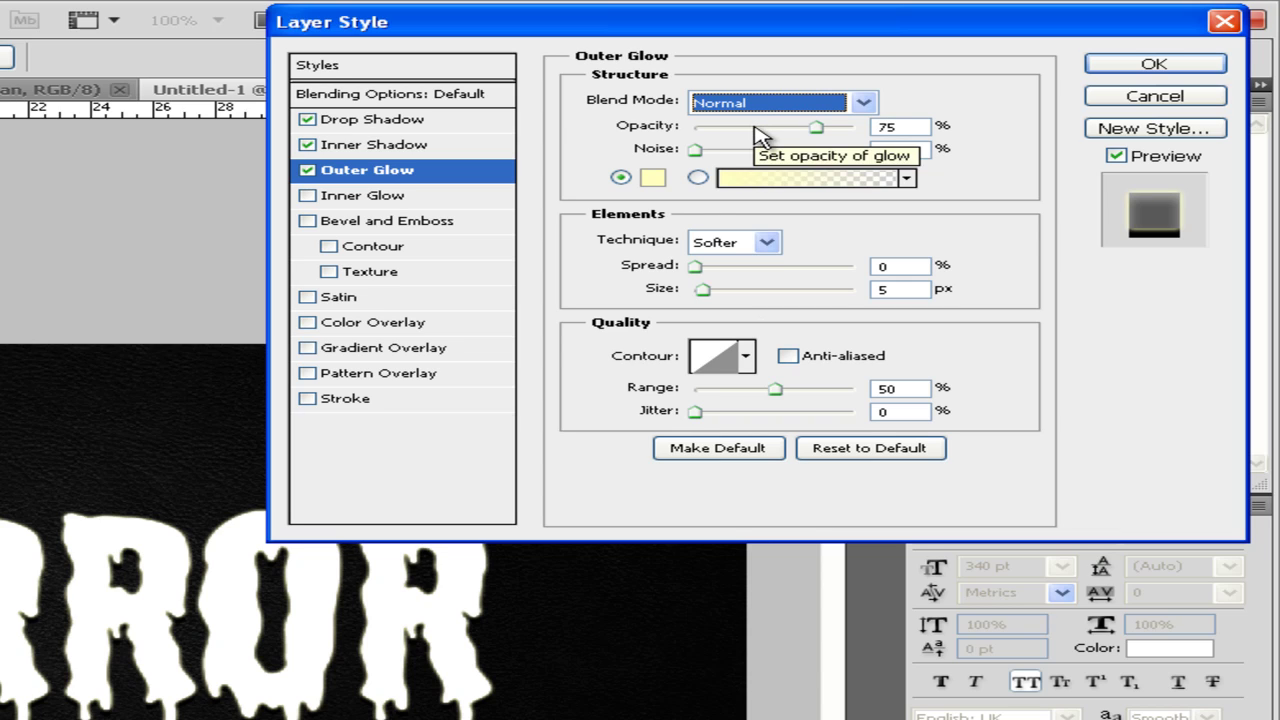
drag(814, 130, 735, 137)
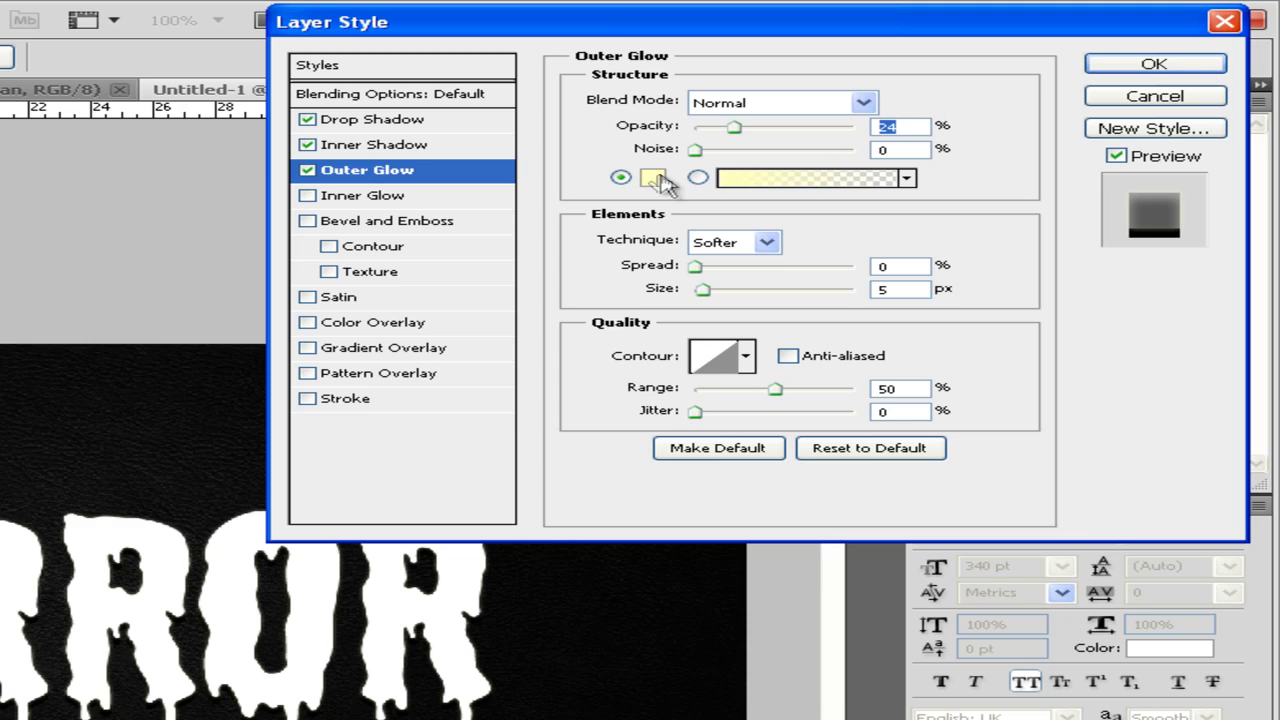
Set the outer glow colour to hex 3a8e38 green
click(653, 177)
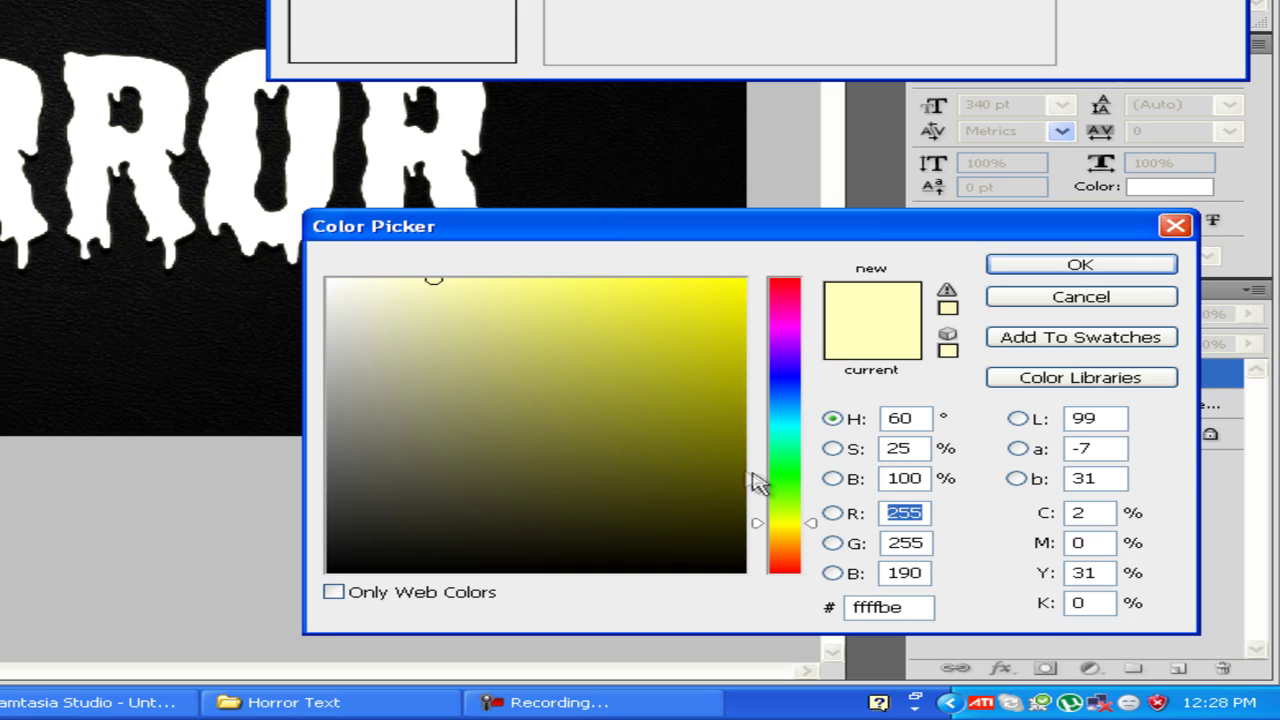
click(916, 604)
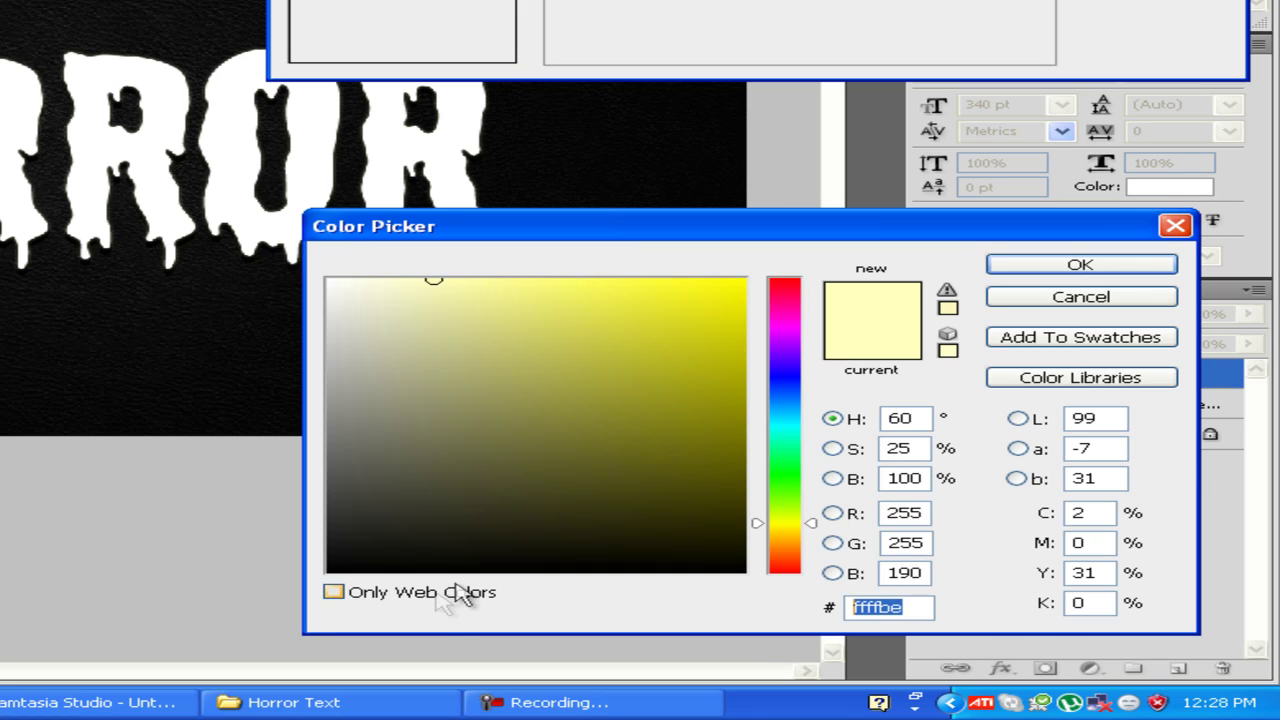
text(3)
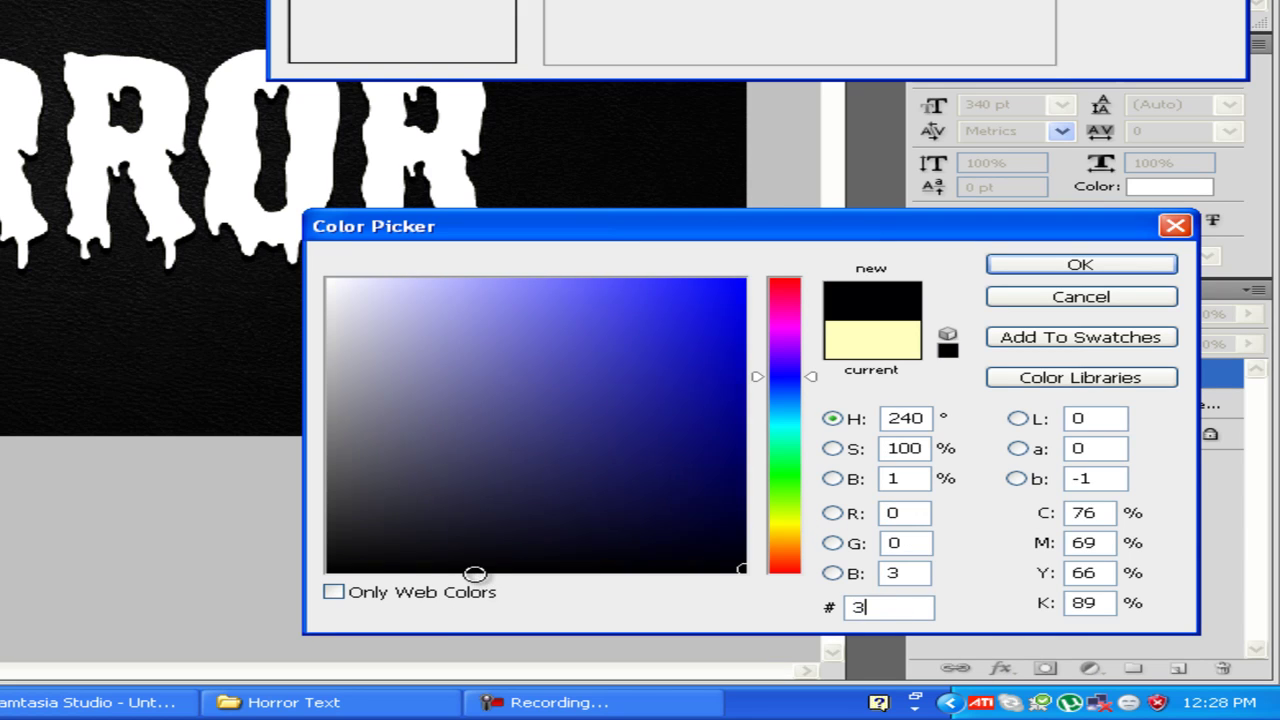
text(a8)
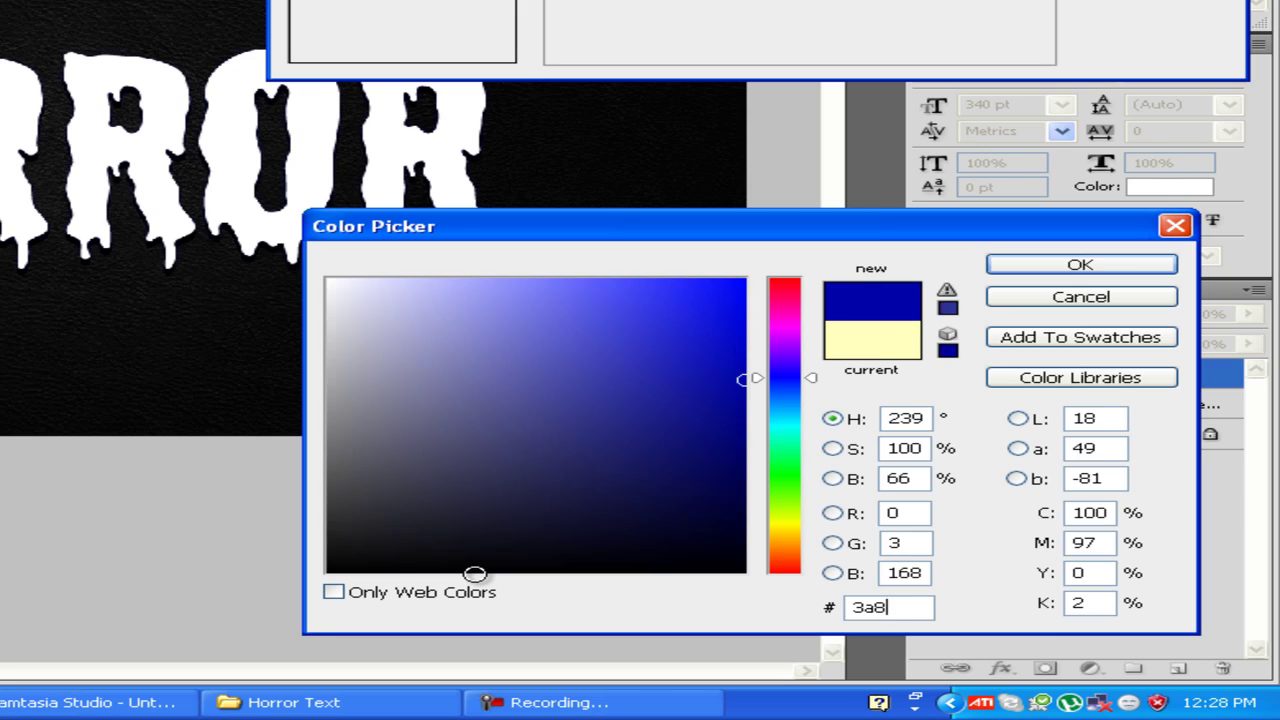
text(e38)
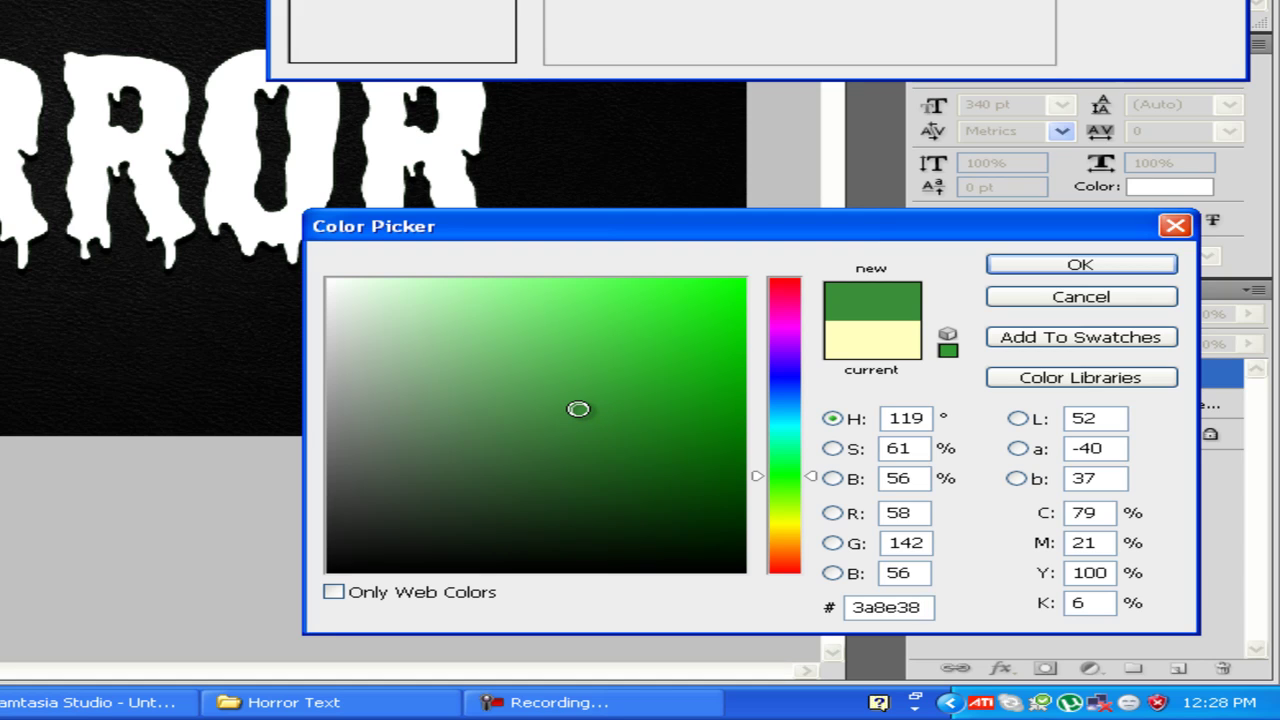
click(1082, 266)
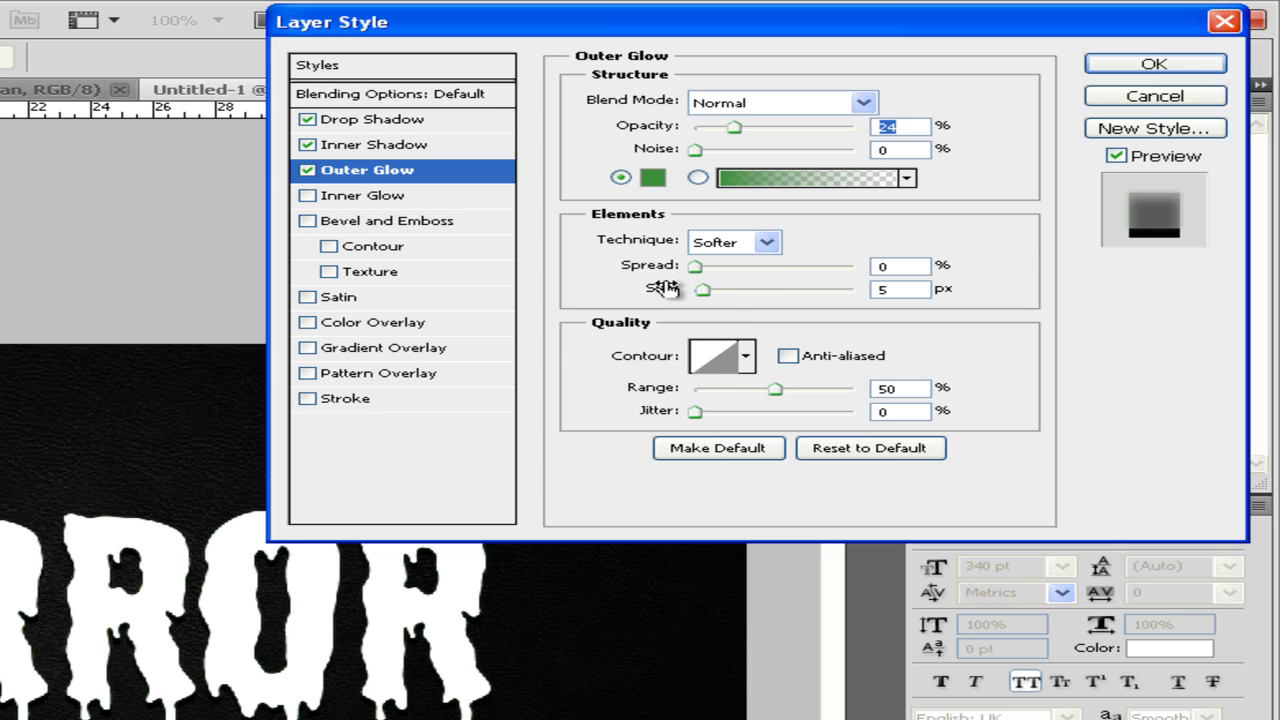
click(308, 221)
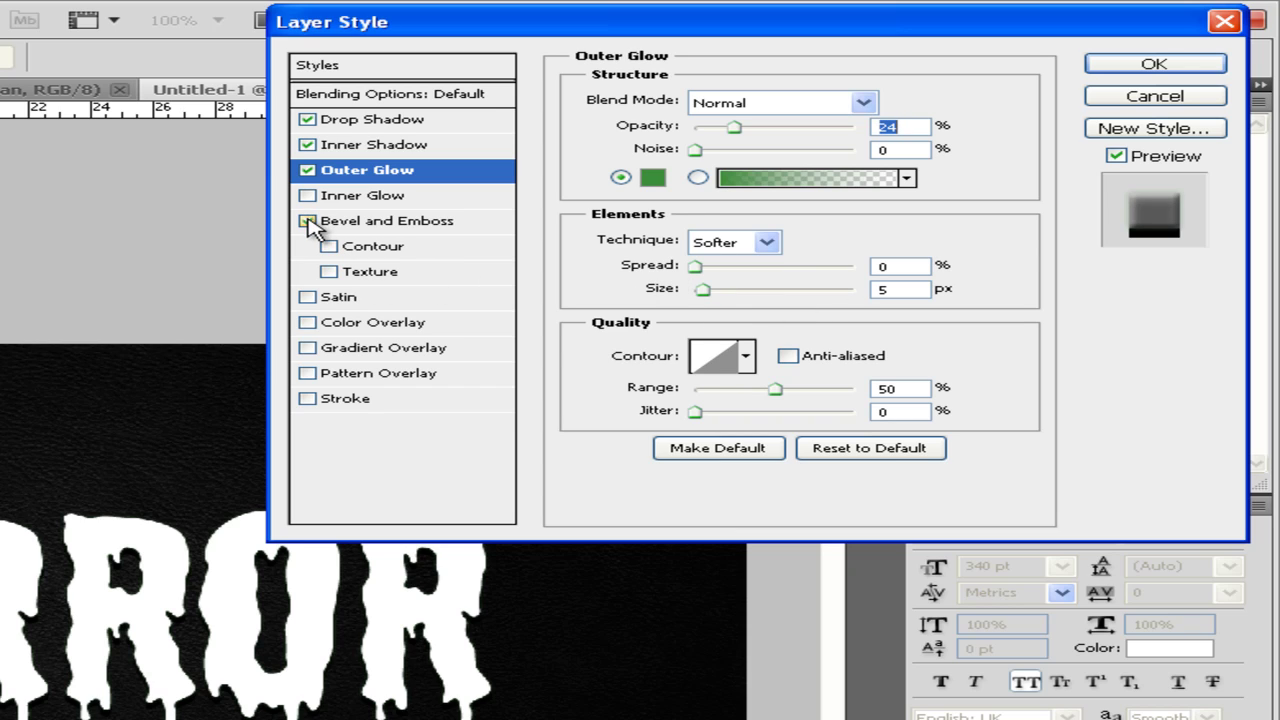
Turn on Bevel and Emboss as an Inner Bevel with a size of 10 px
click(368, 229)
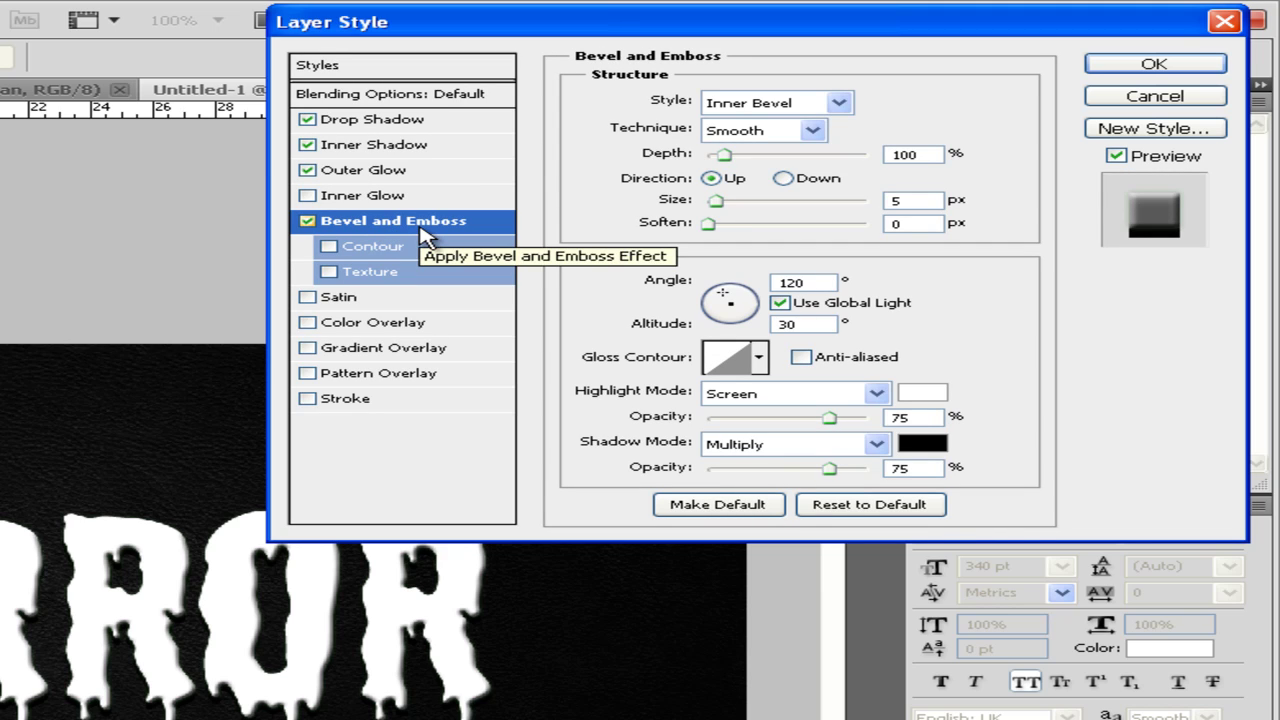
click(757, 104)
click(760, 146)
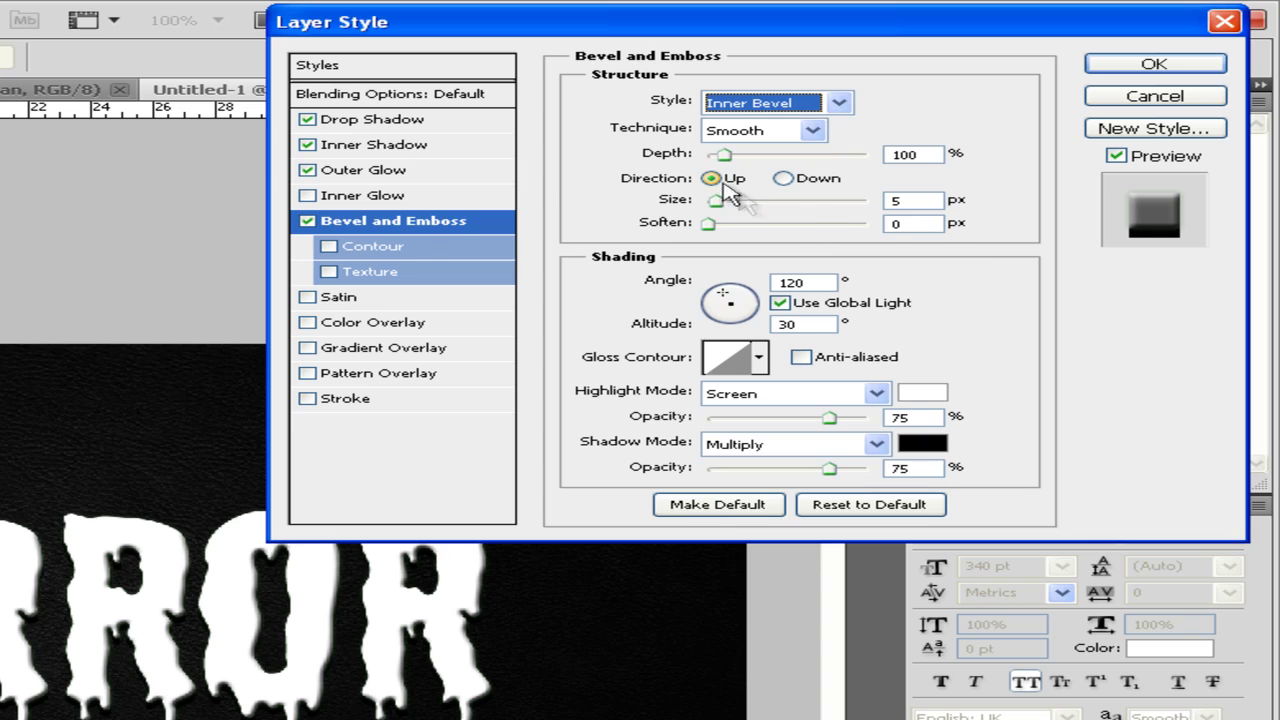
double_click(910, 201)
text(1)
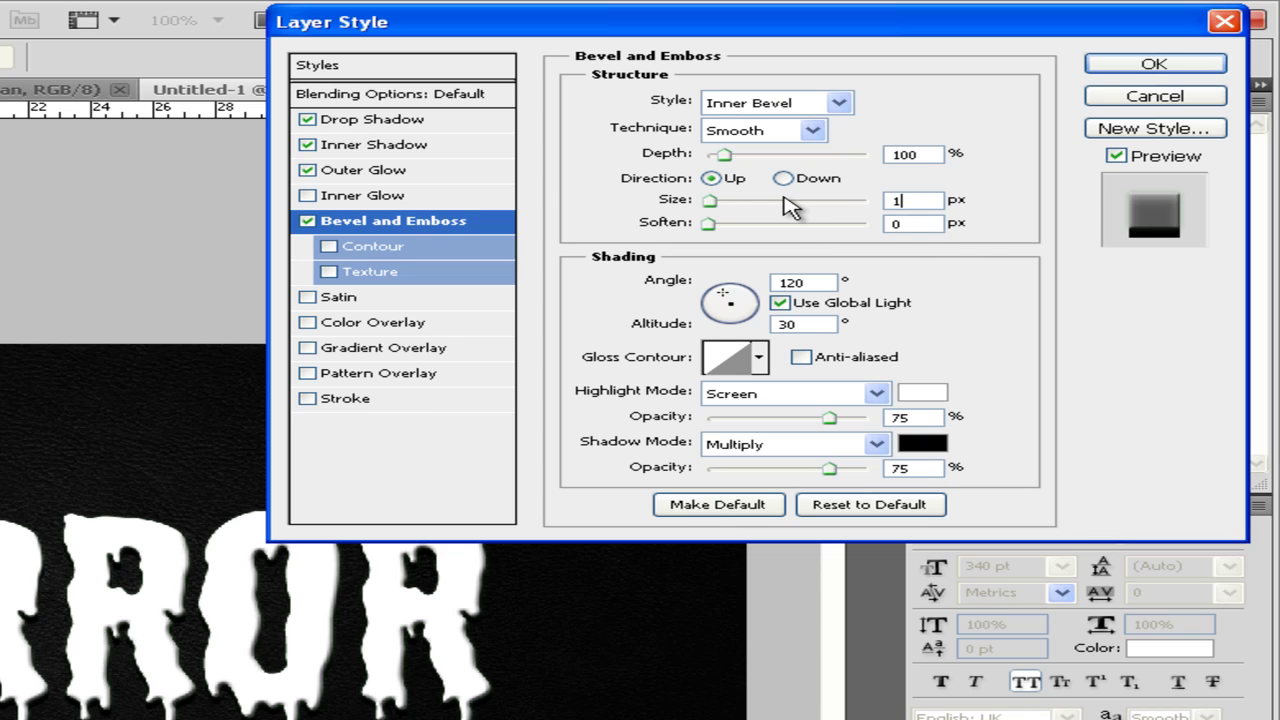
text(0)
click(909, 223)
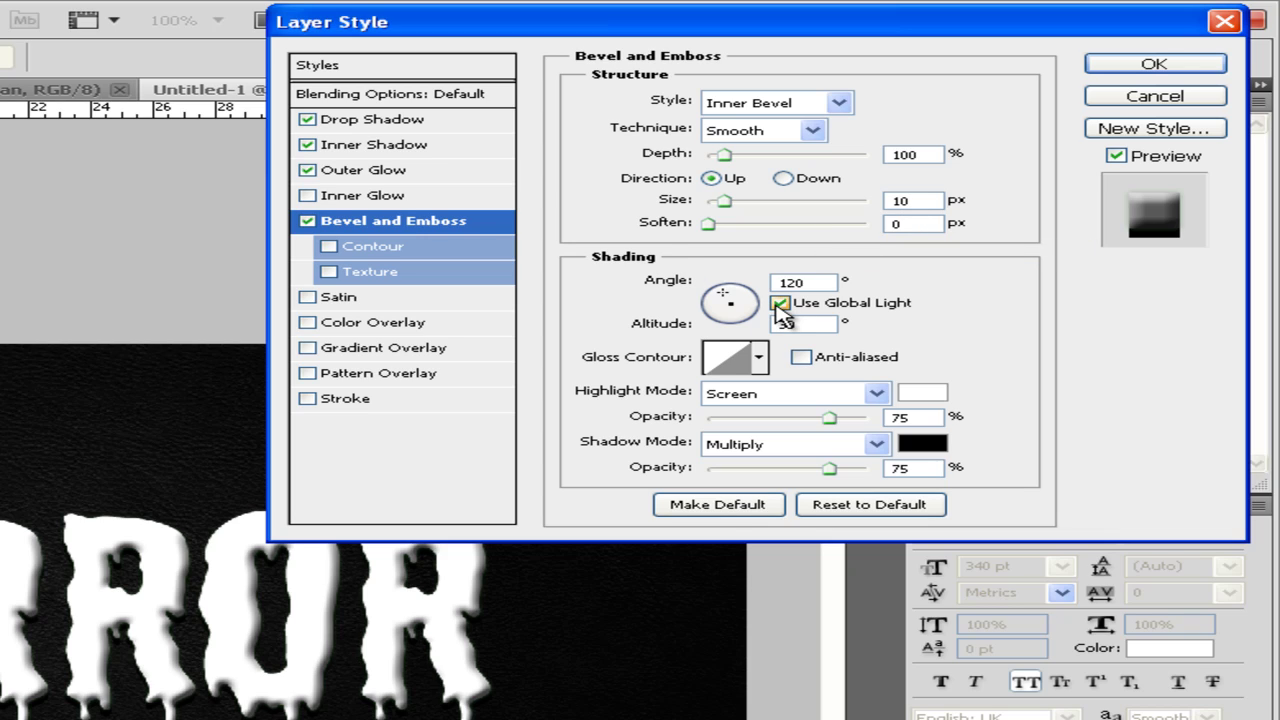
Turn off Use Global Light and light the bevel at angle 76° and altitude 69°
click(780, 303)
double_click(800, 283)
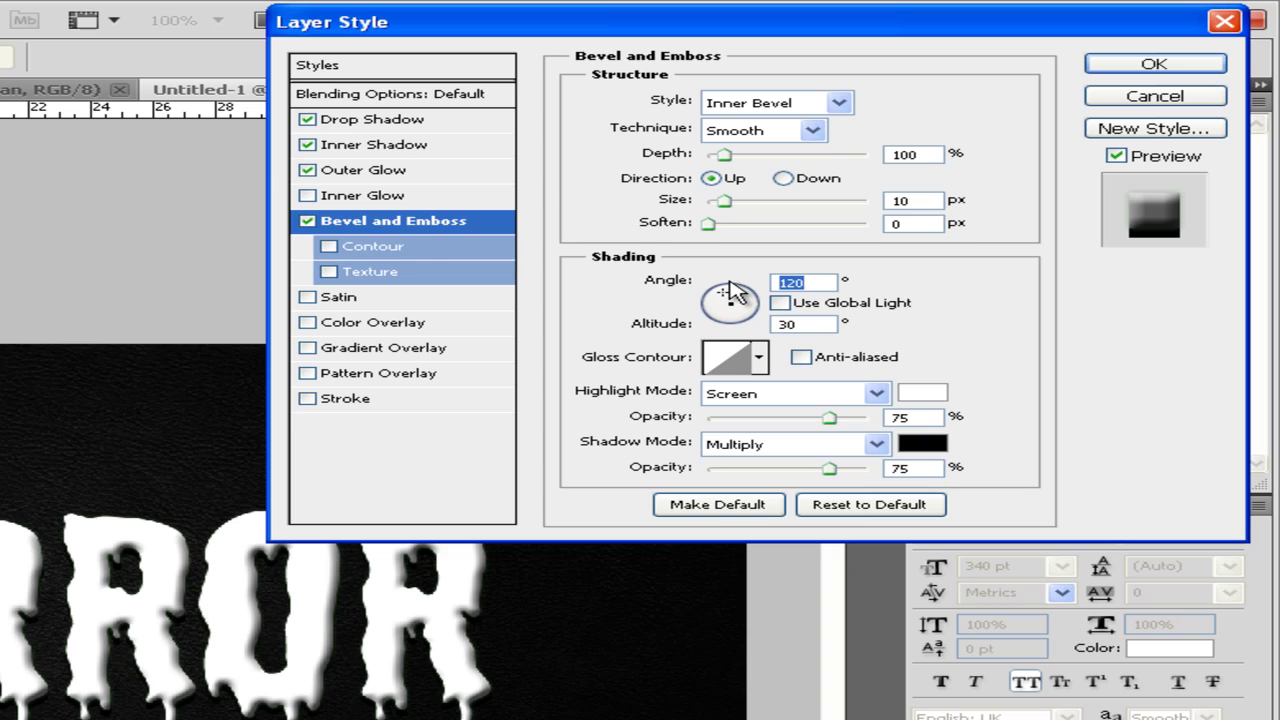
text(76)
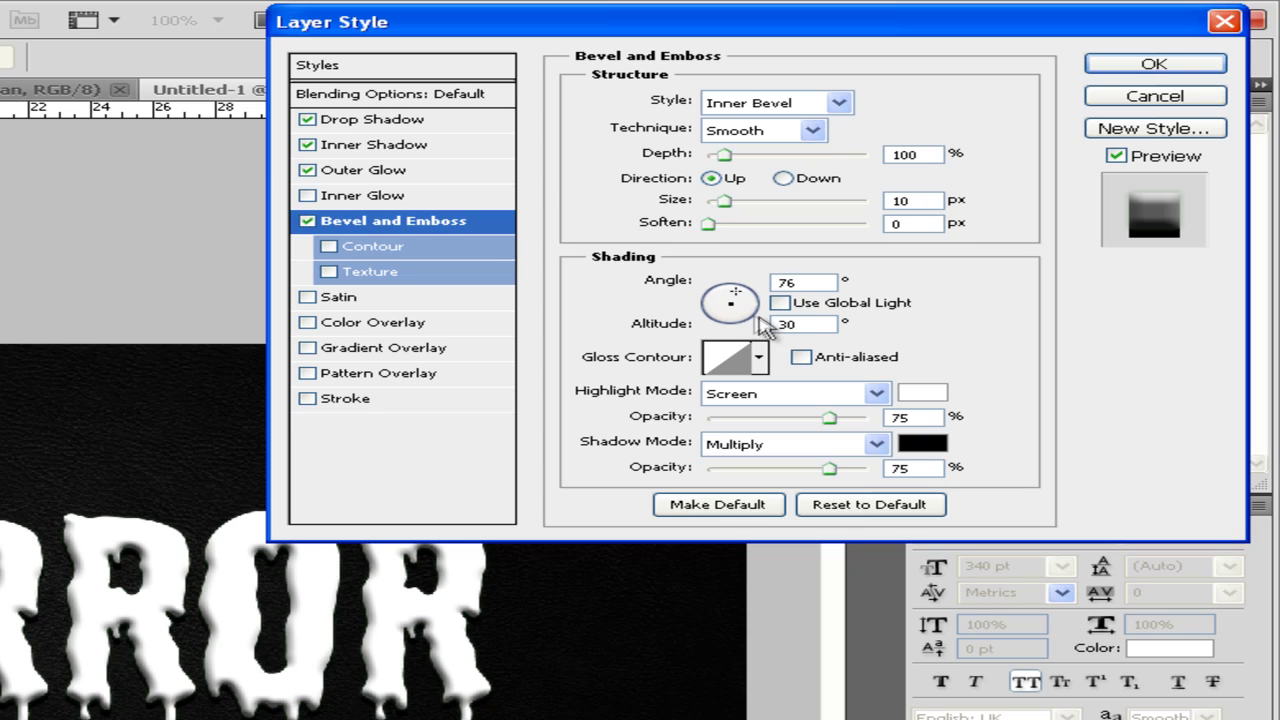
double_click(810, 322)
text(69)
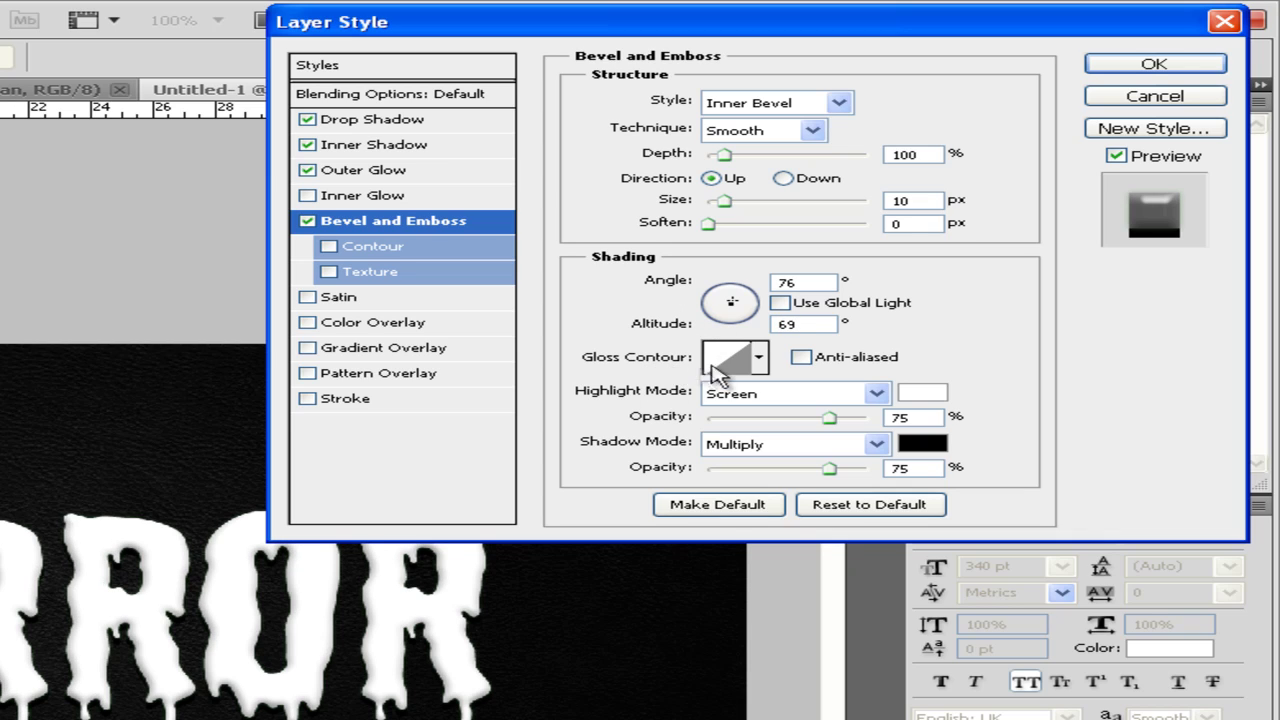
click(759, 360)
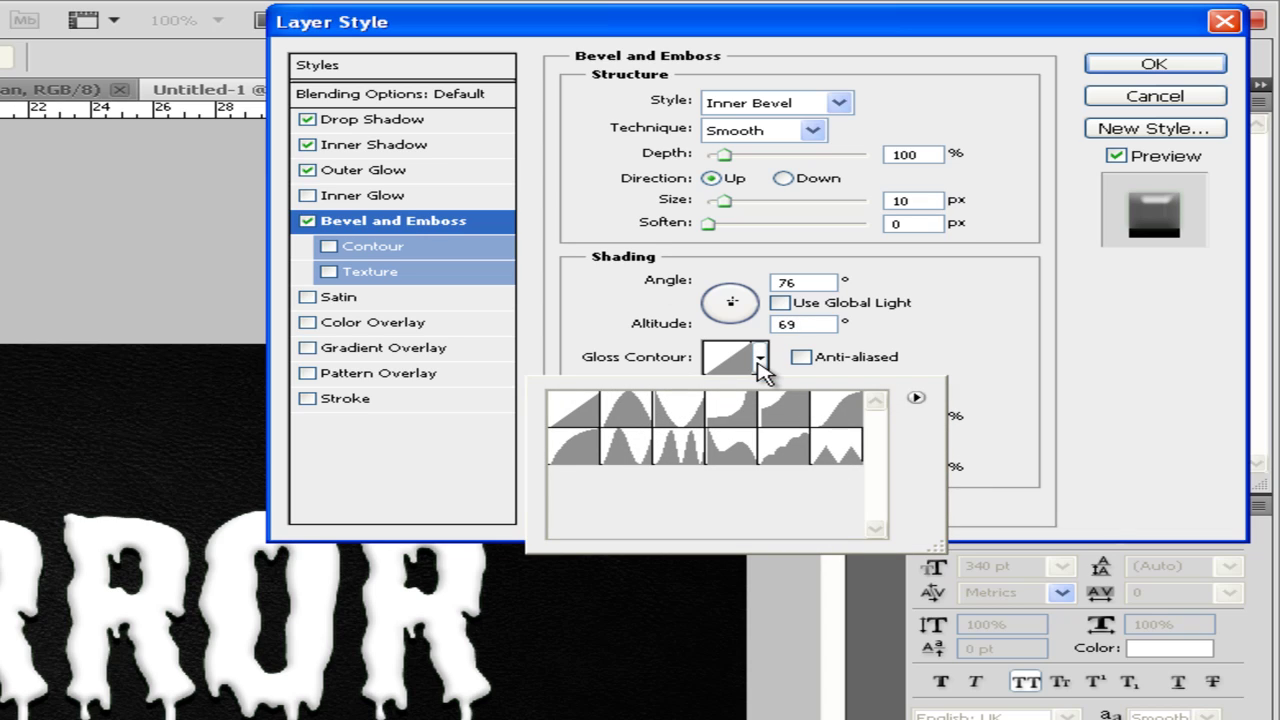
Give the bevel an anti-aliased Cone - Inverted gloss contour
click(678, 416)
click(1045, 368)
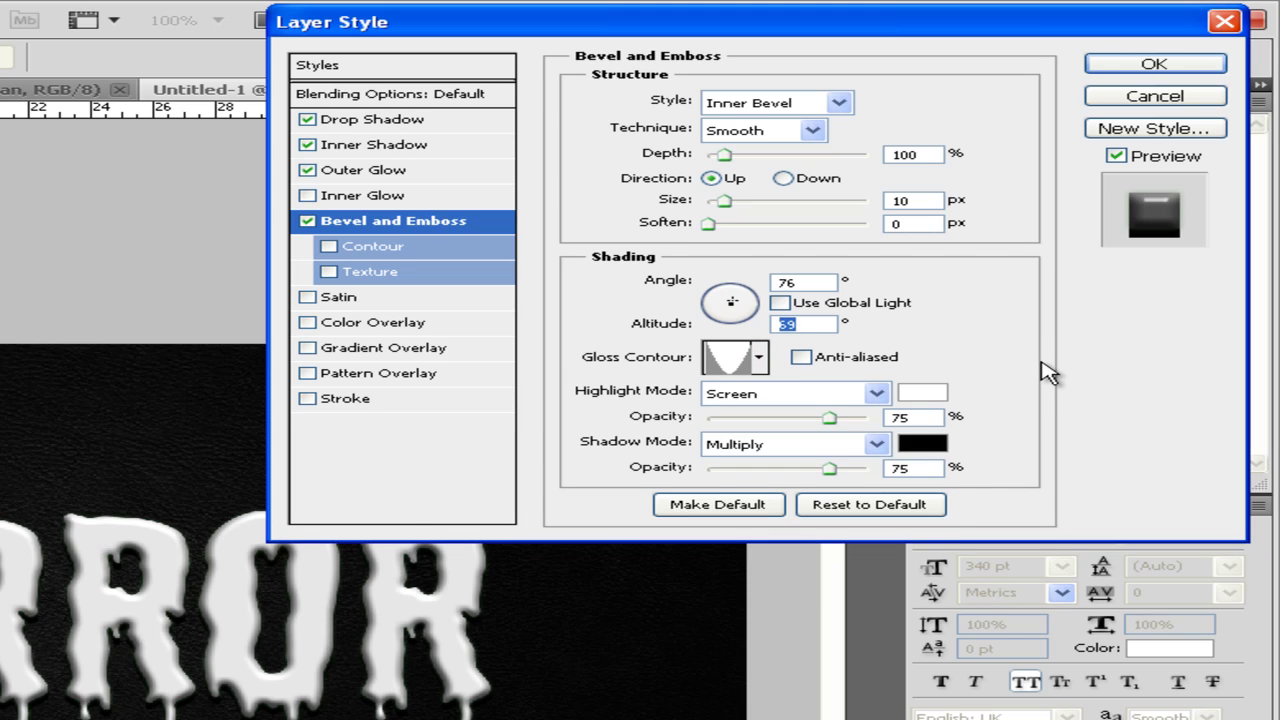
click(799, 358)
click(800, 358)
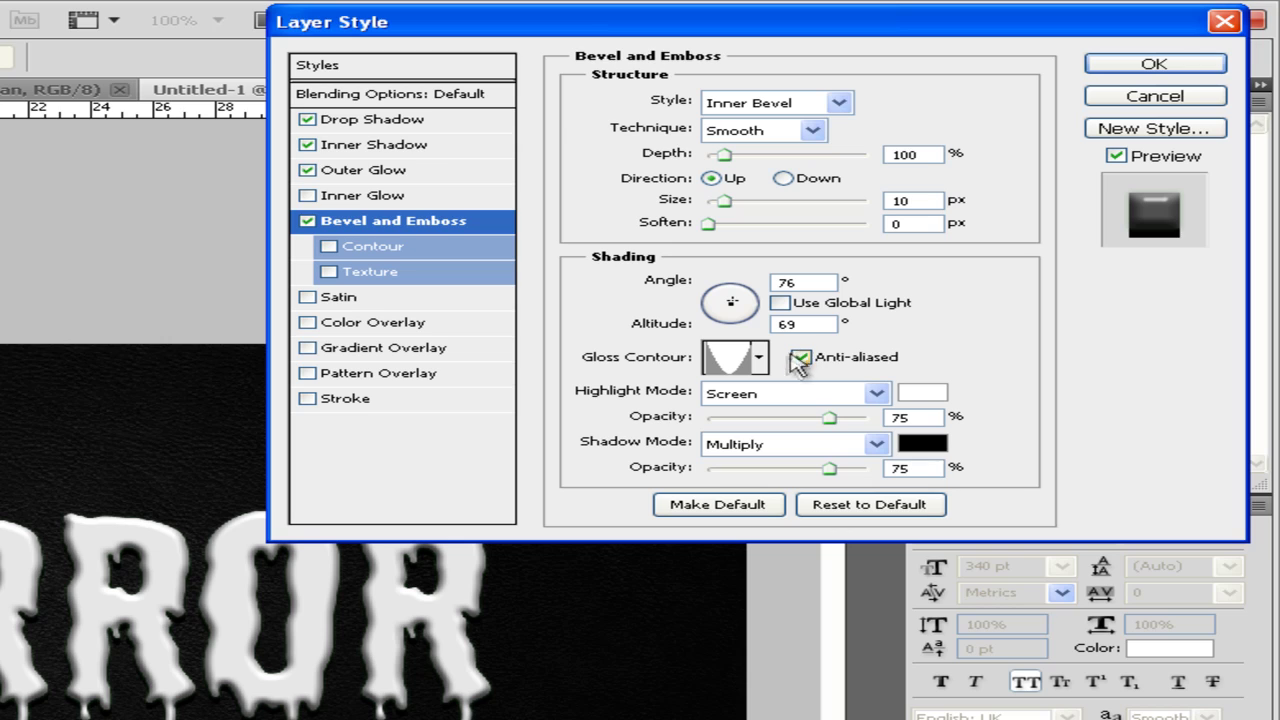
Set the bevel highlights to Linear Dodge (Add) at 100% opacity
click(760, 395)
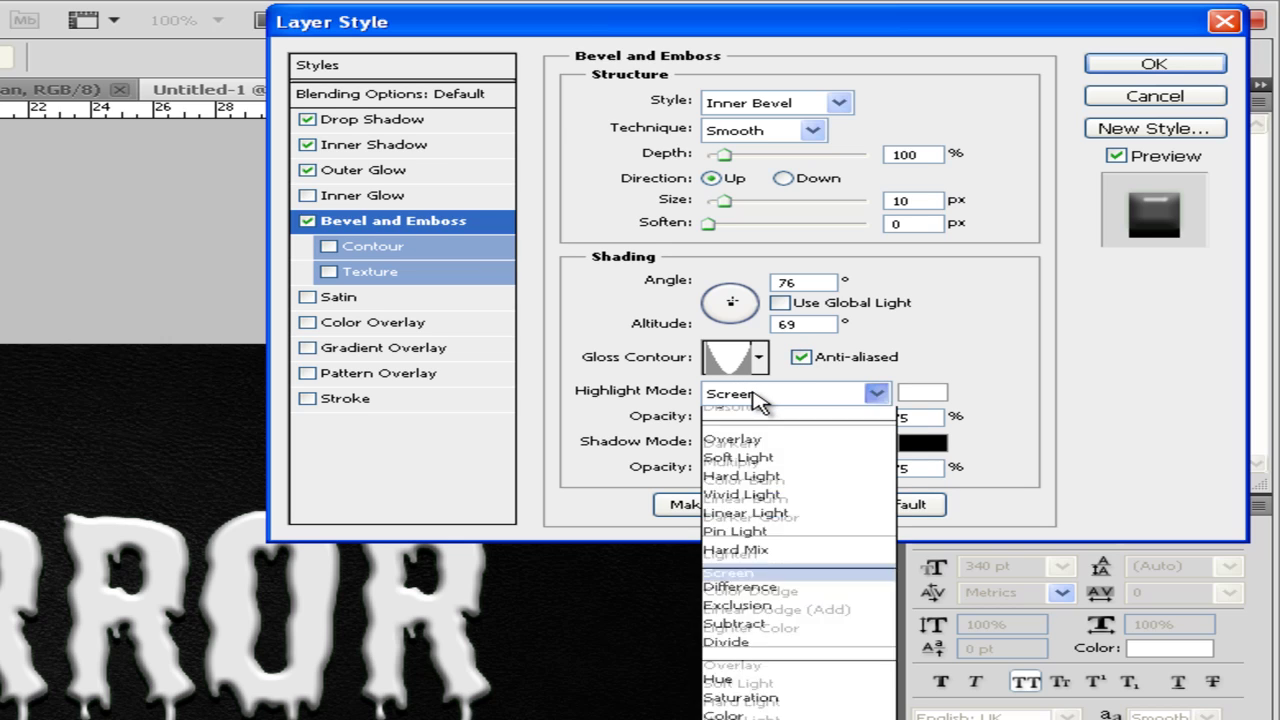
click(810, 645)
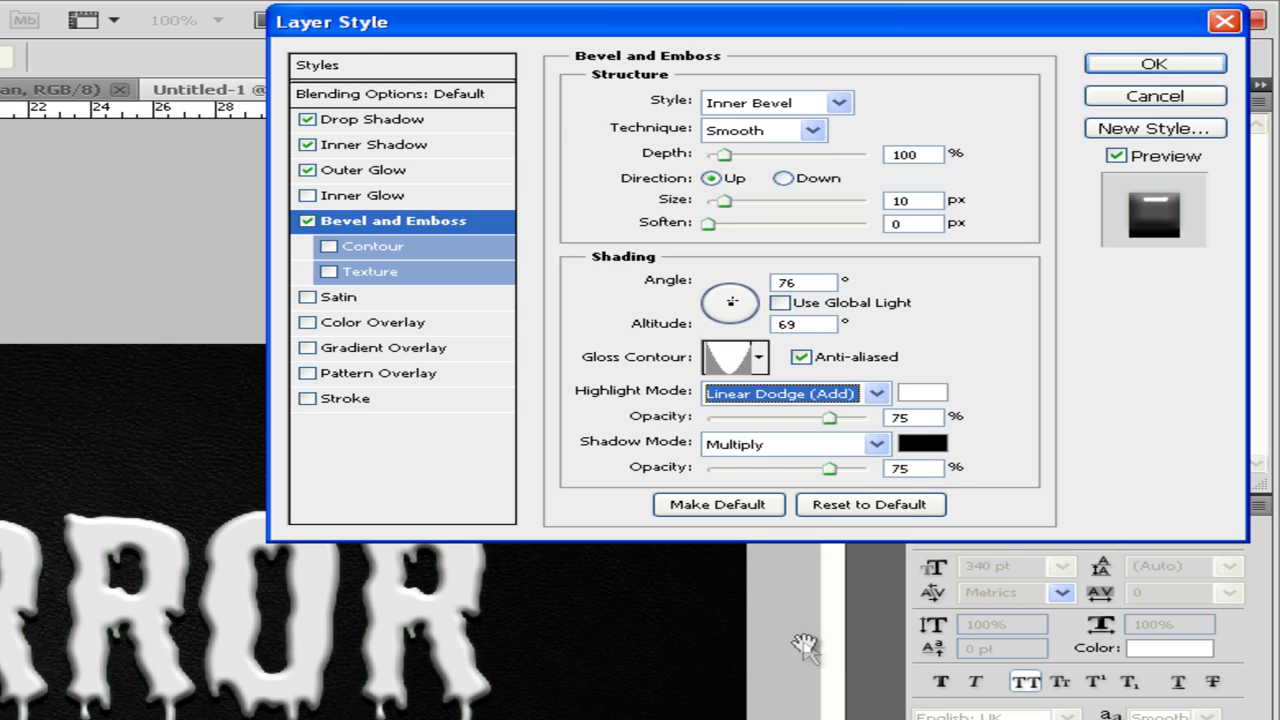
click(921, 393)
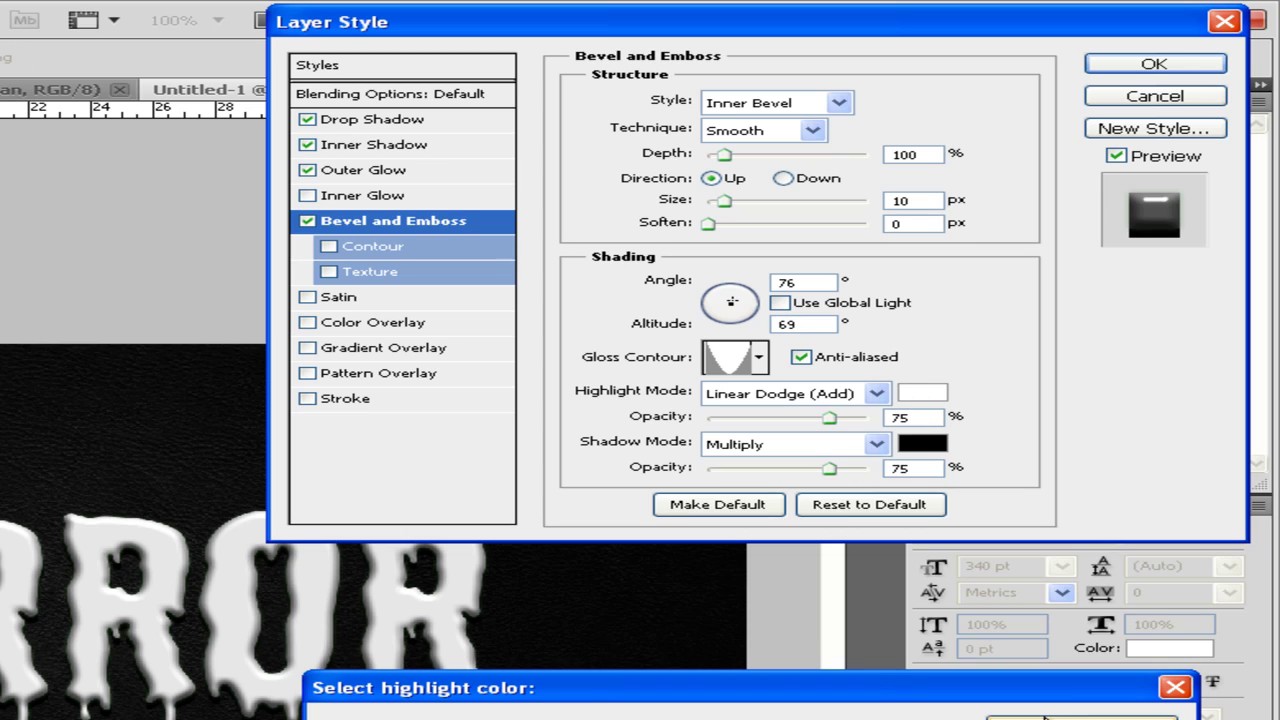
key(Return)
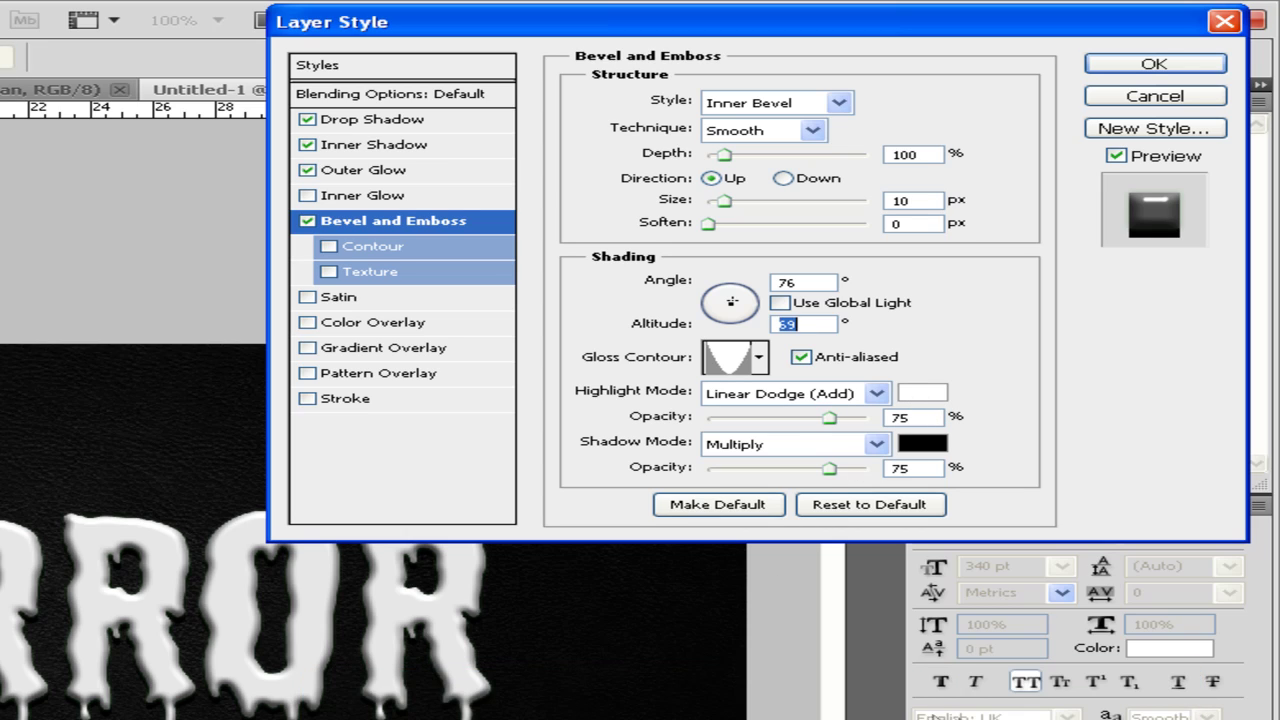
drag(829, 418, 1030, 425)
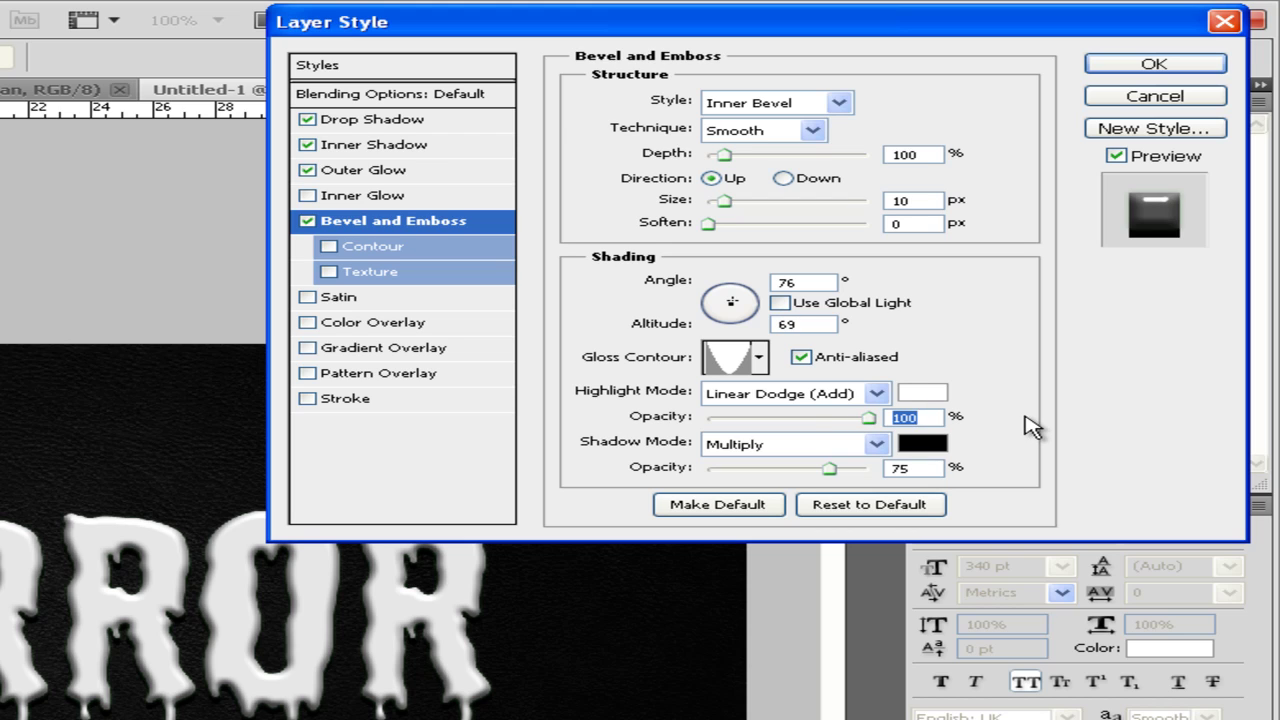
Set the bevel shadows to Linear Dodge (Add) at 10% opacity
click(718, 450)
click(785, 687)
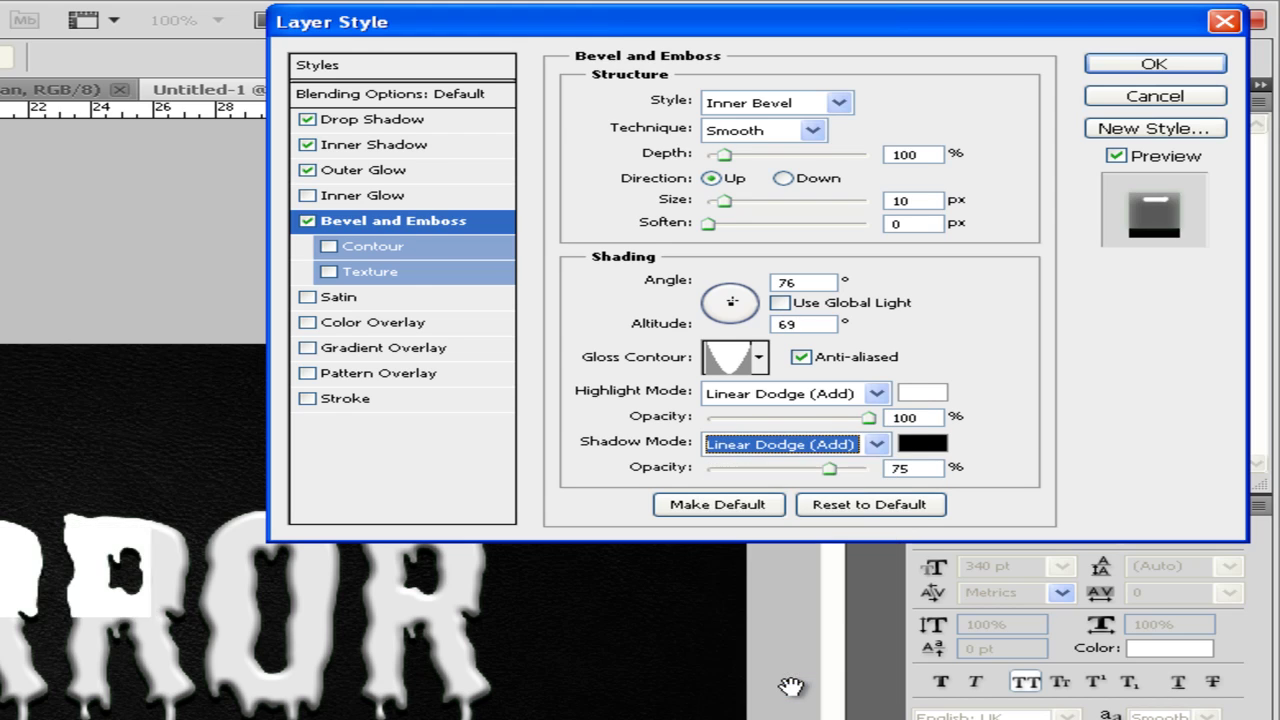
double_click(921, 468)
text(10)
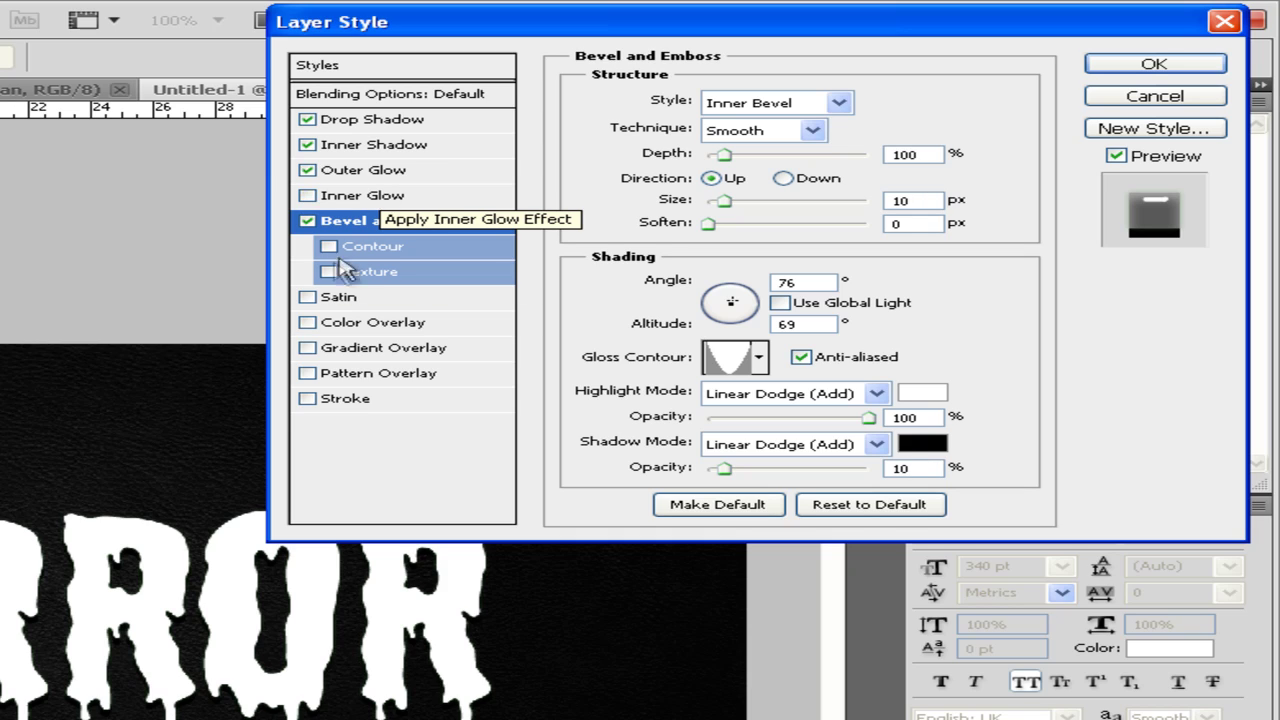
Add the bubbles pattern texture at depth +30 under the bevel, then enable Satin
click(327, 272)
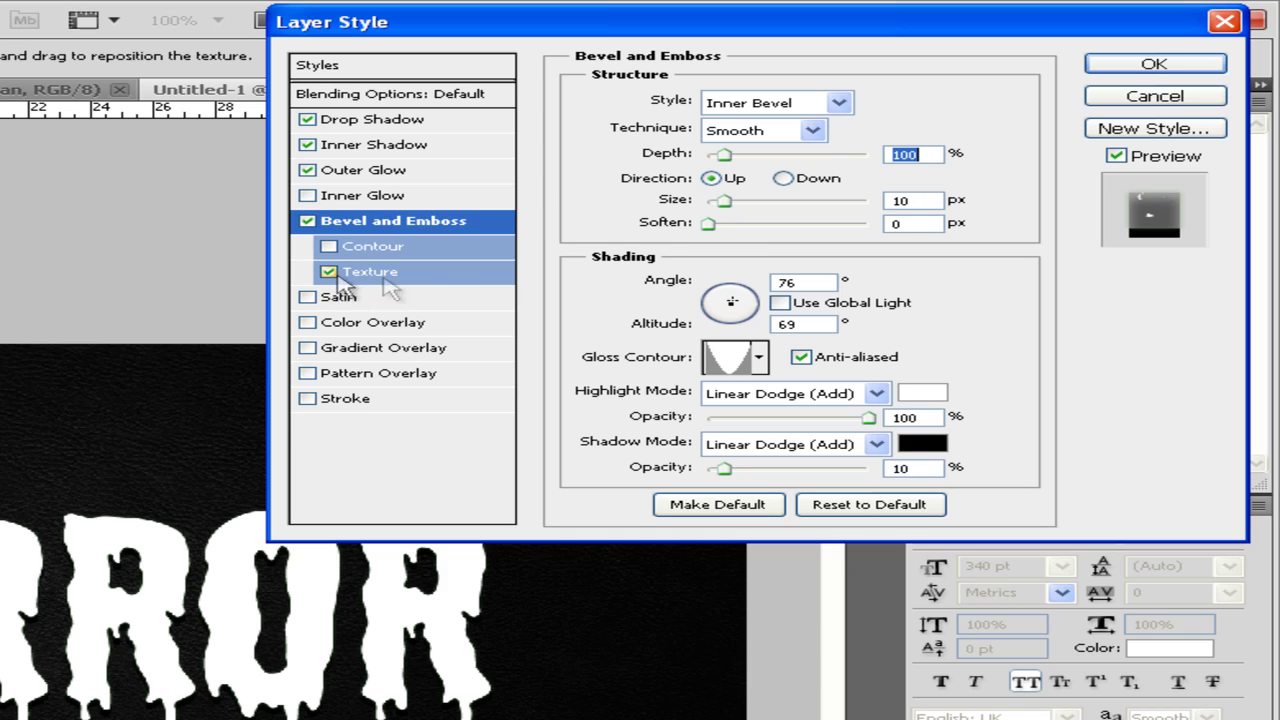
click(452, 285)
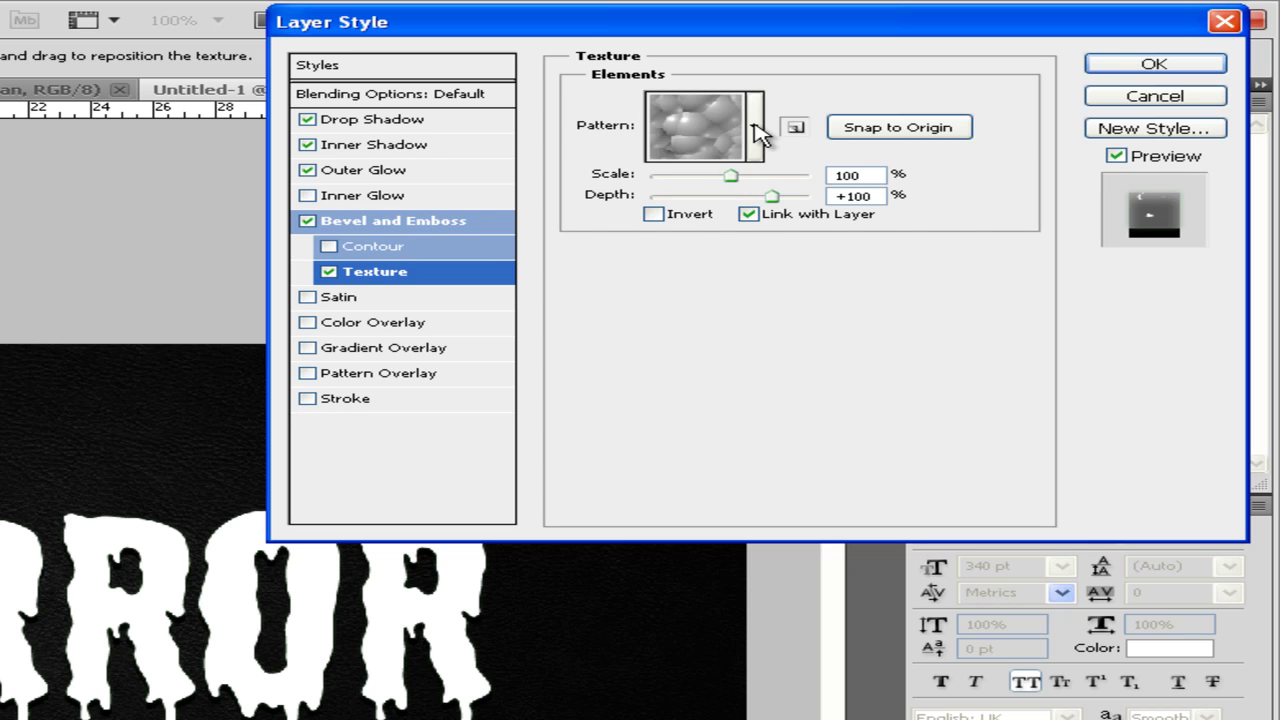
click(756, 131)
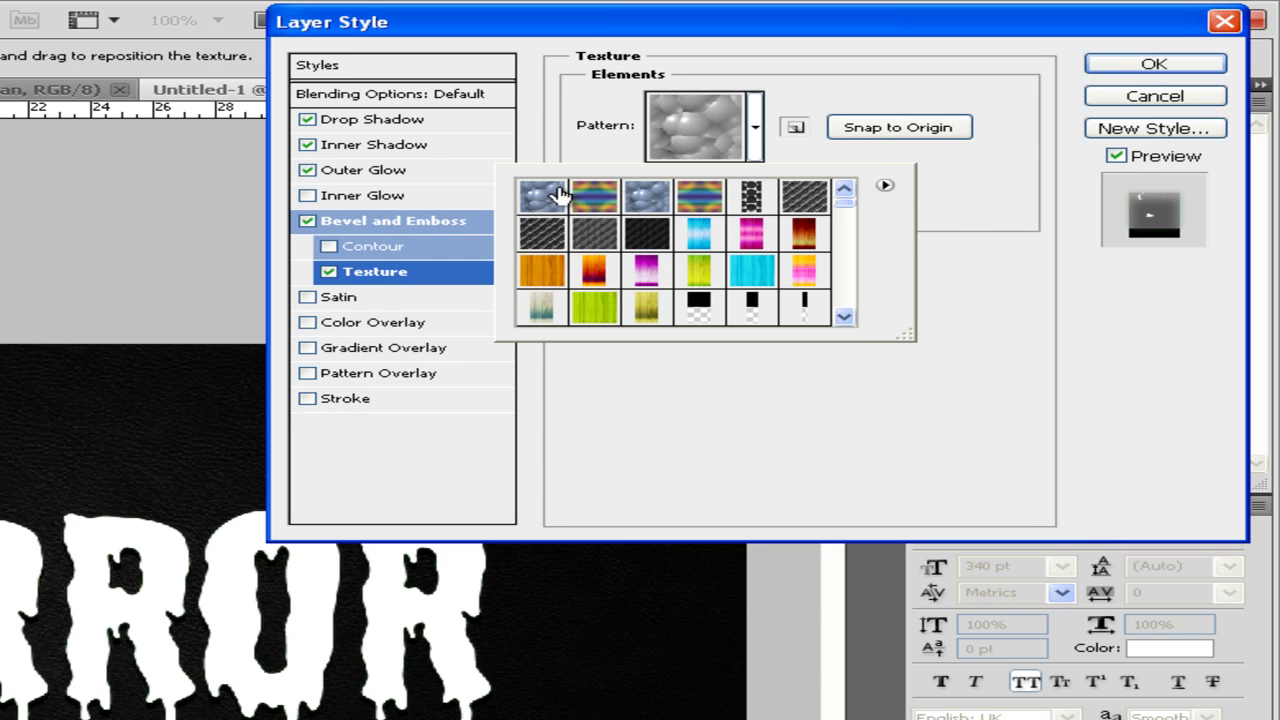
click(963, 183)
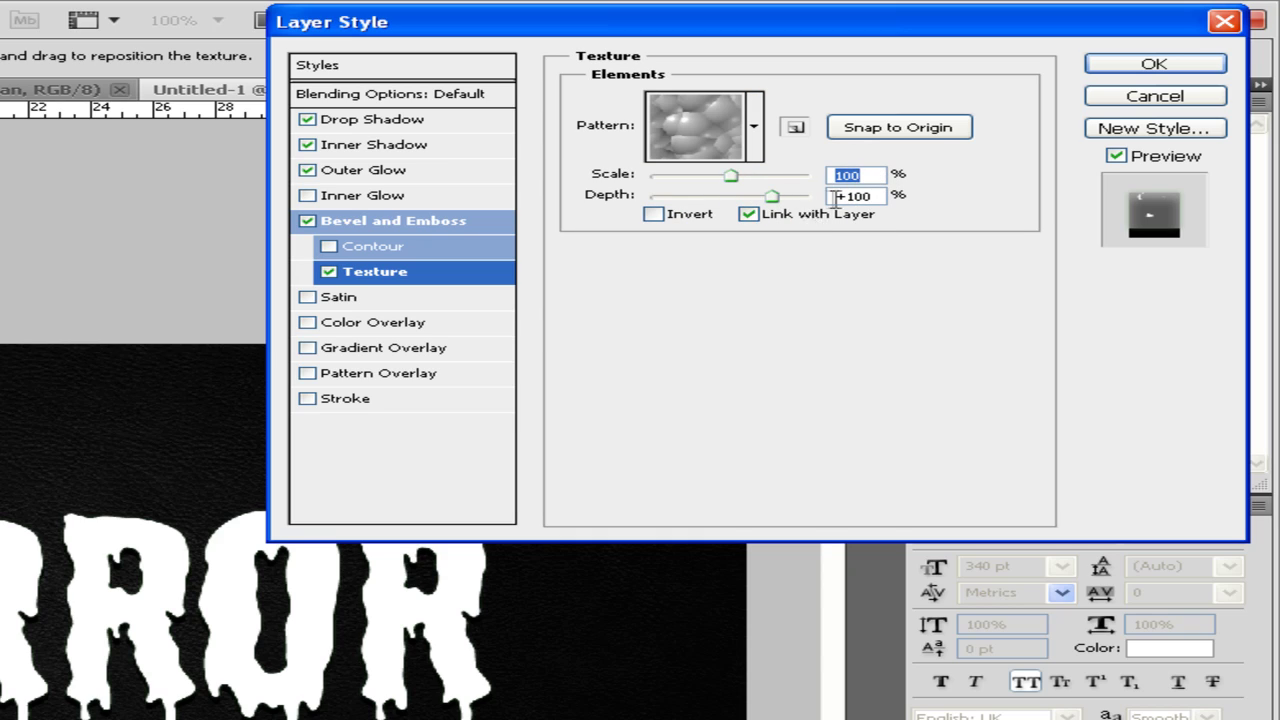
drag(772, 197, 742, 197)
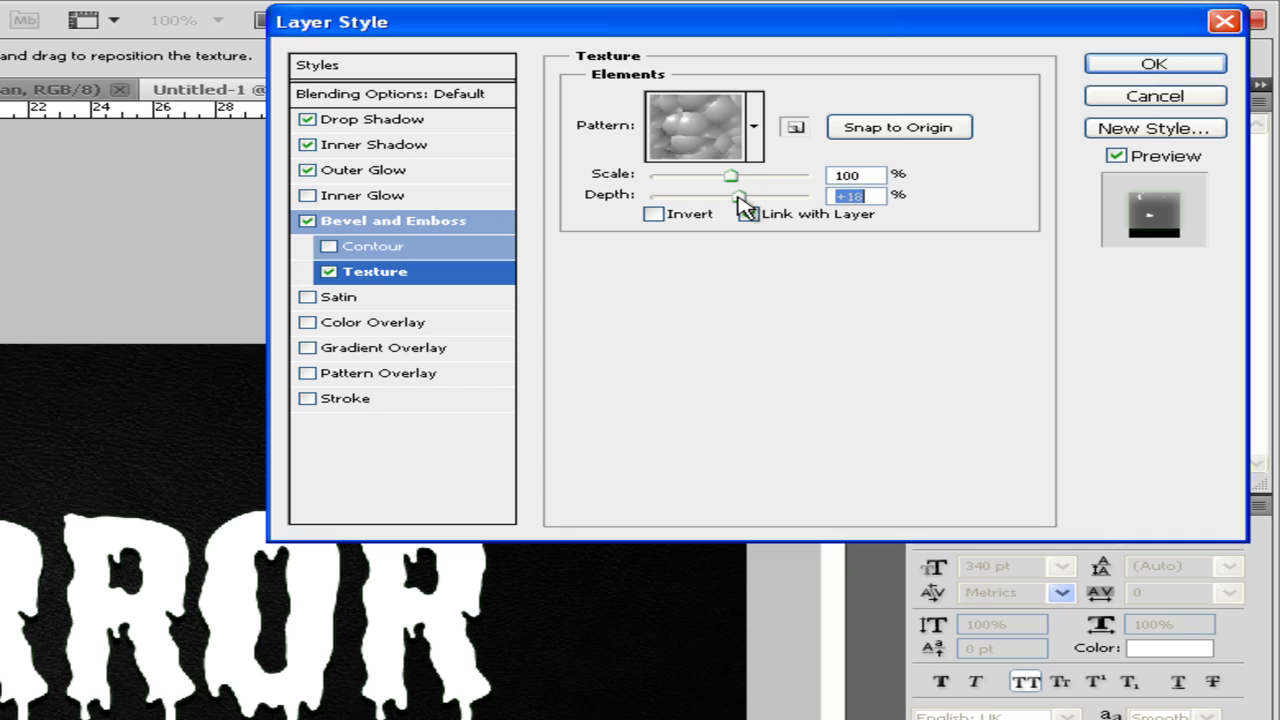
drag(743, 199, 757, 205)
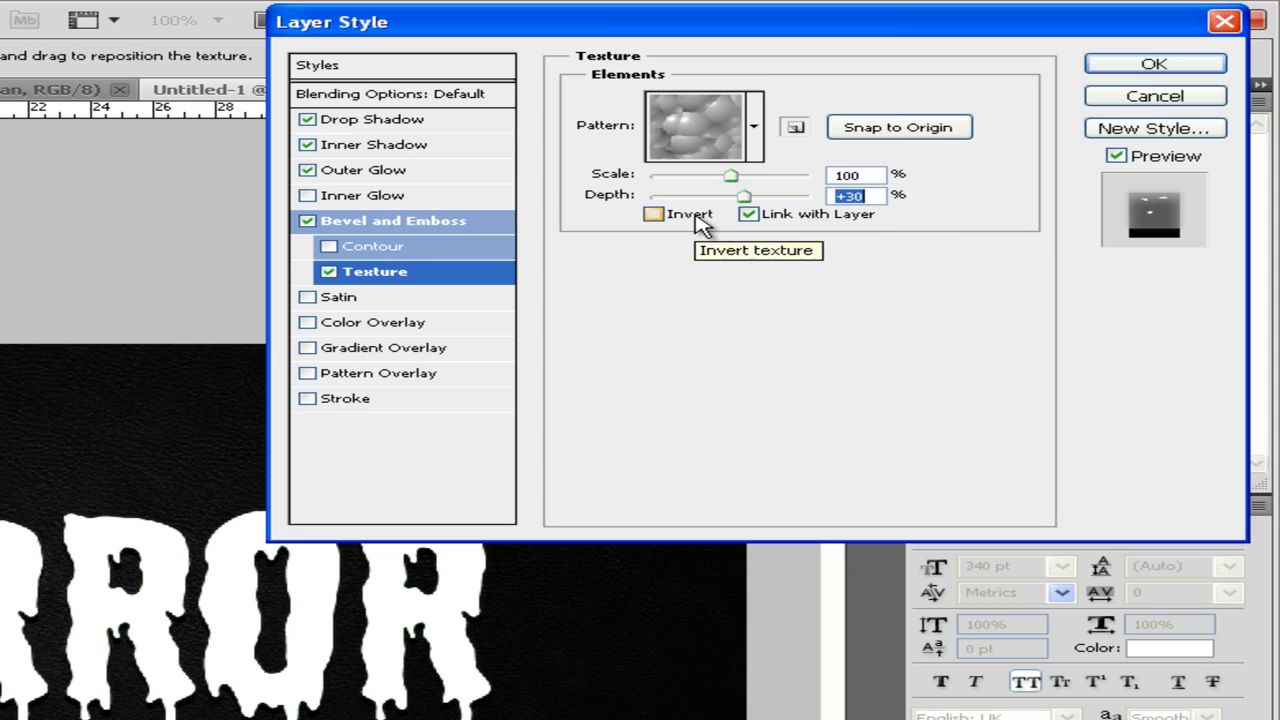
click(343, 294)
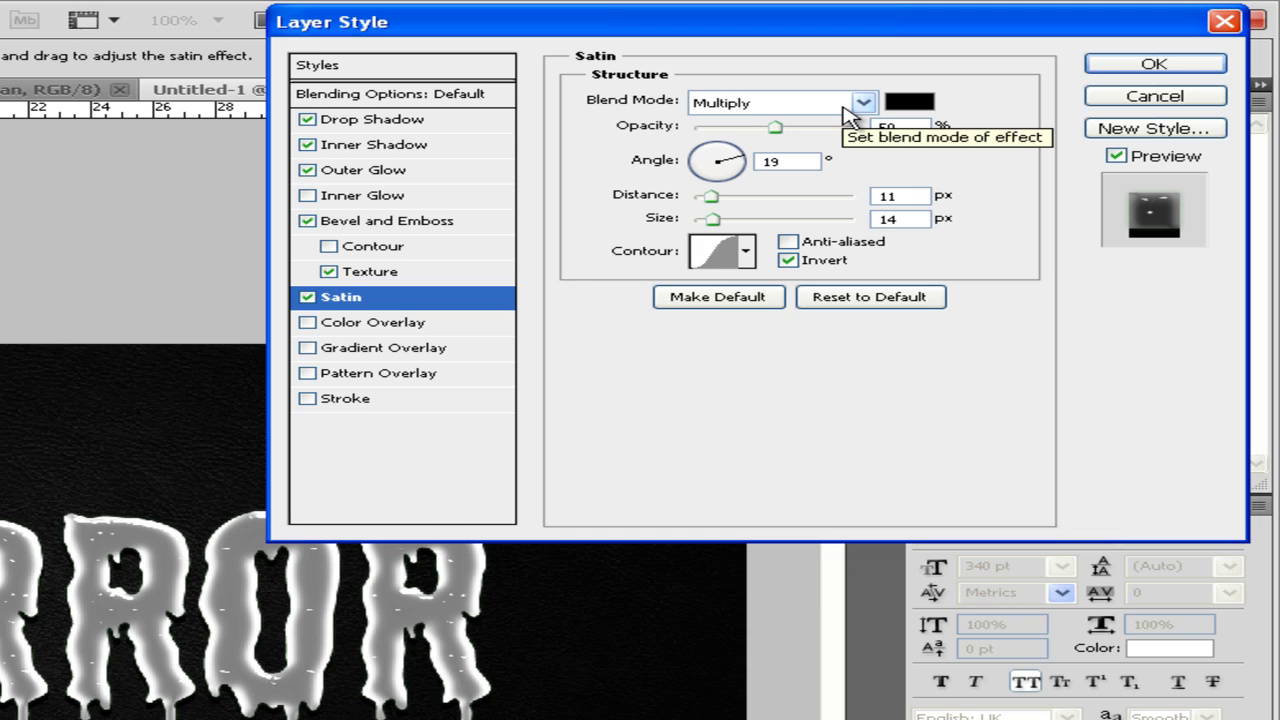
Set Satin to Soft Light blending with distance 7 px and size 7 px
click(846, 101)
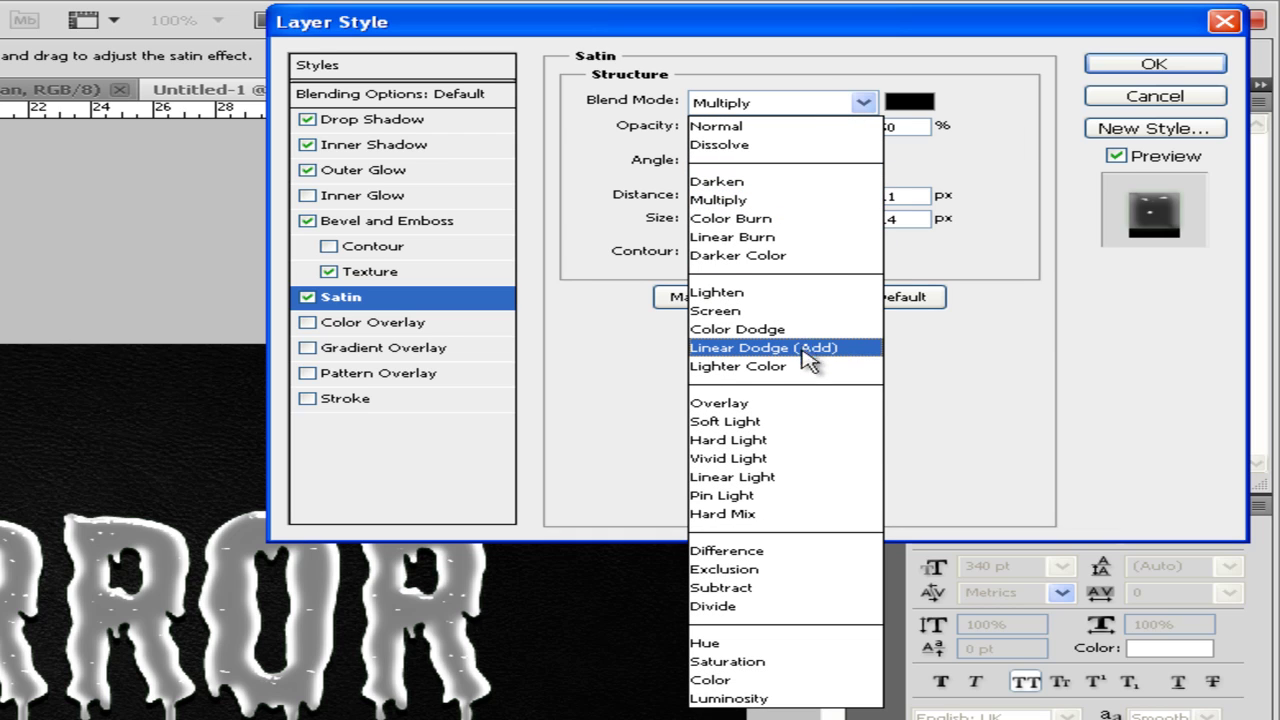
click(797, 422)
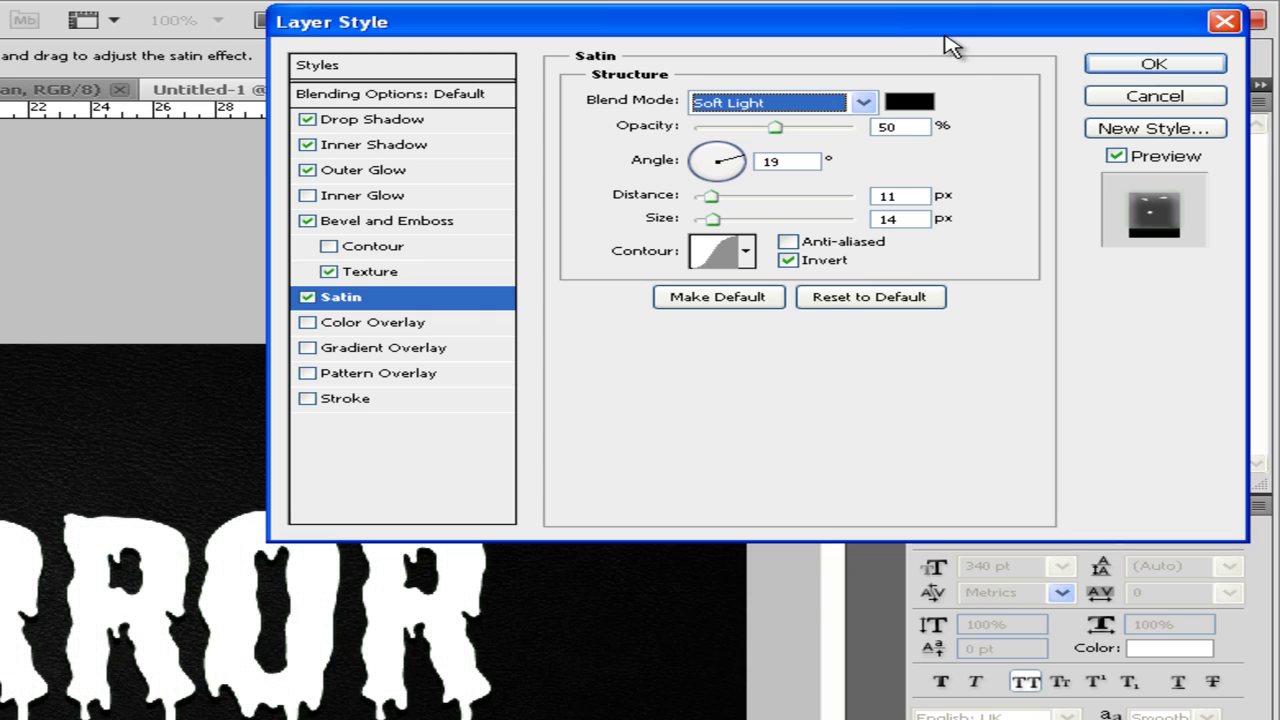
click(905, 102)
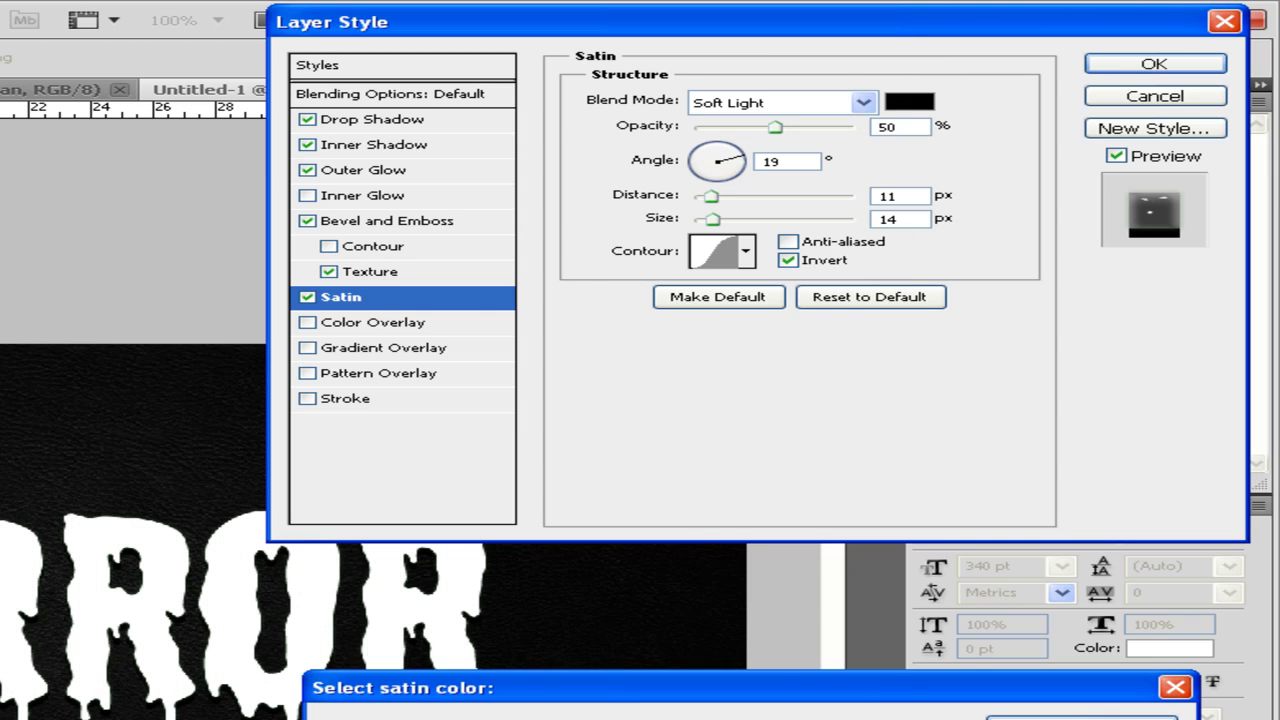
click(1068, 718)
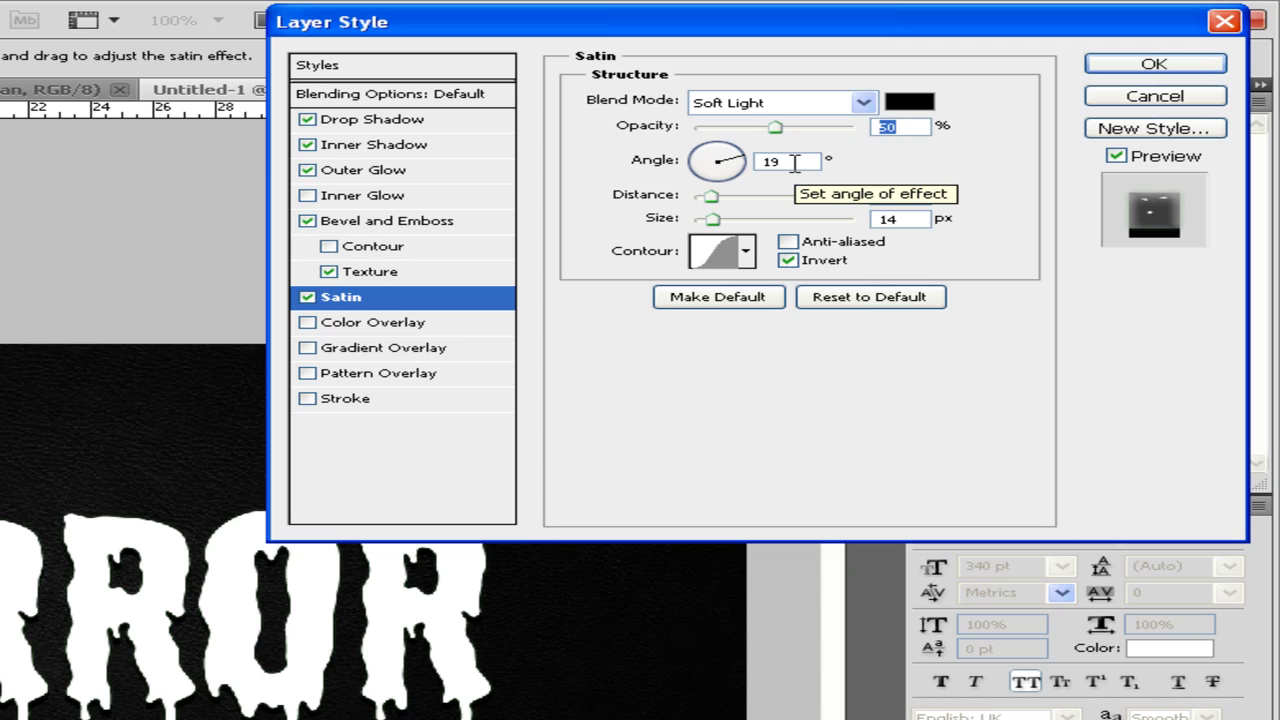
double_click(885, 195)
text(7)
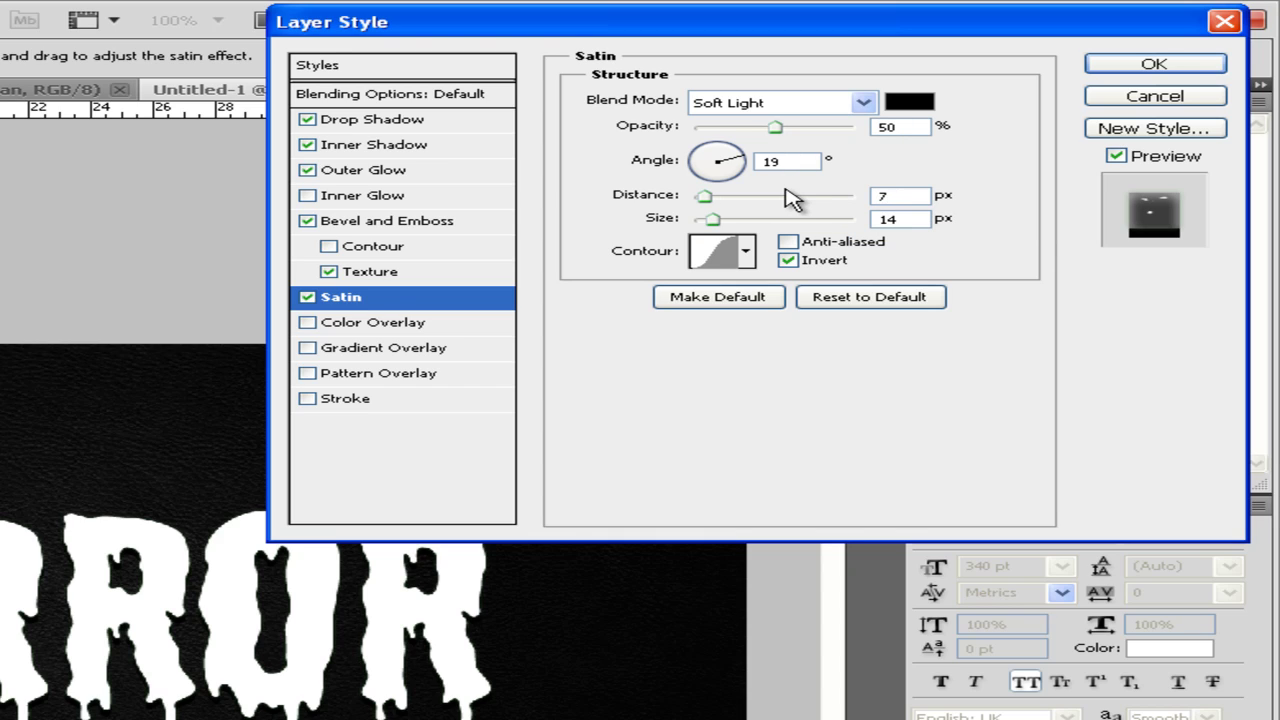
double_click(899, 220)
text(7)
Give the satin an anti-aliased, inverted Rolling Slope - Descending contour
click(746, 256)
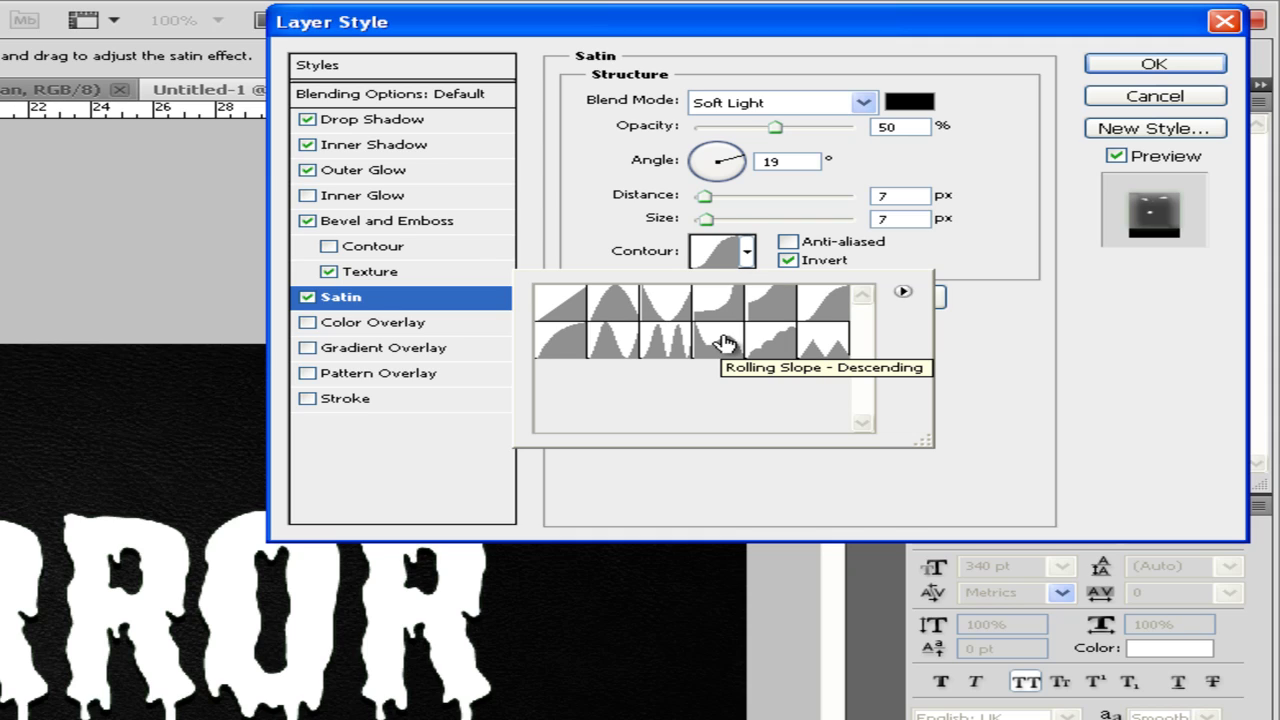
click(723, 343)
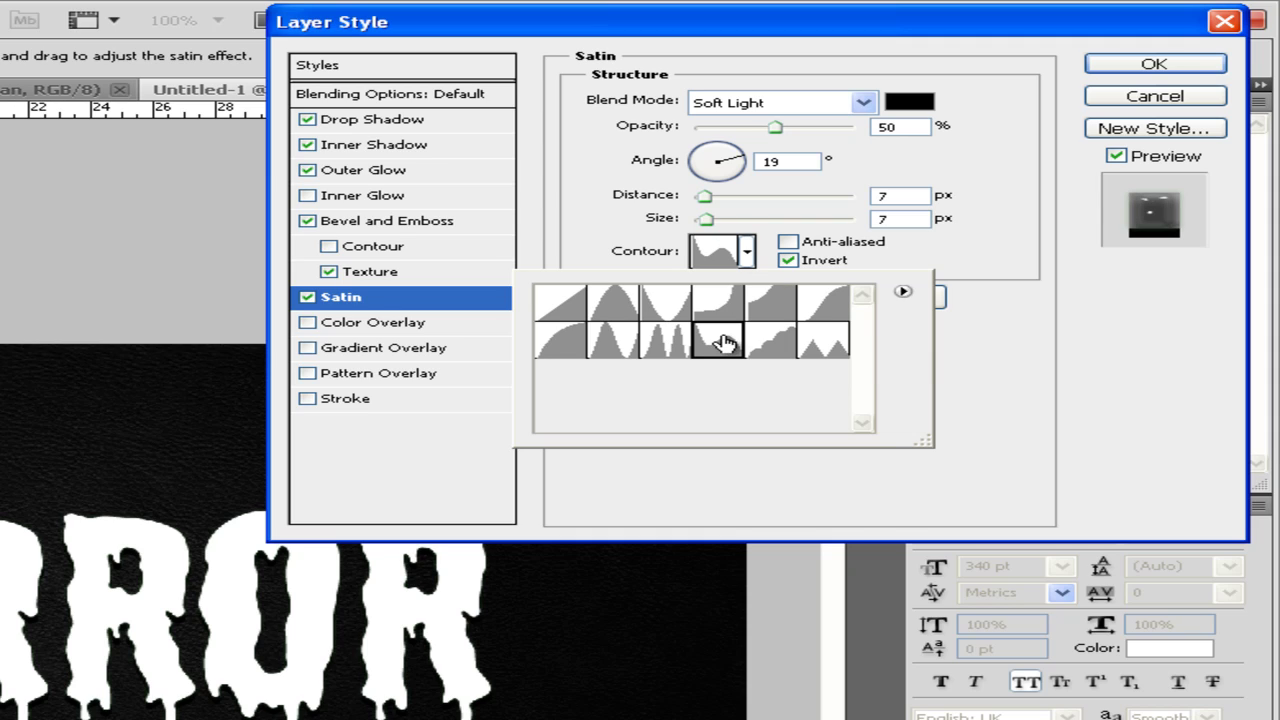
click(980, 368)
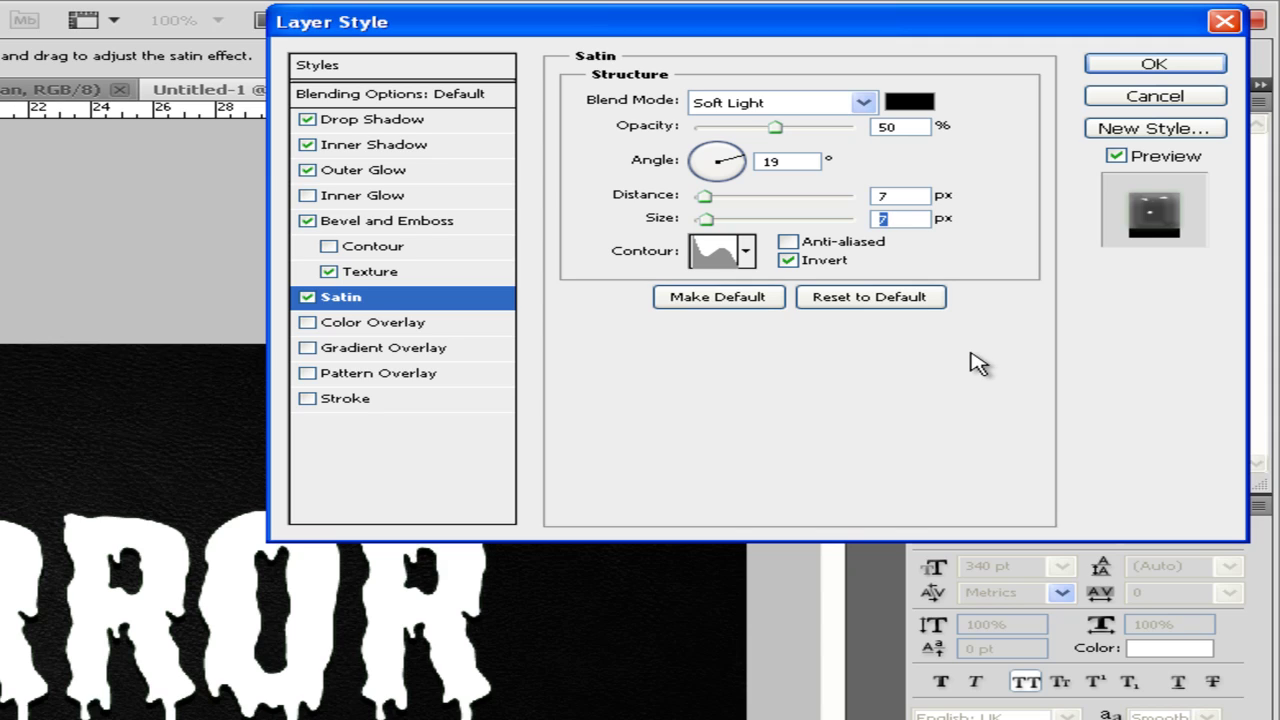
click(788, 242)
click(788, 260)
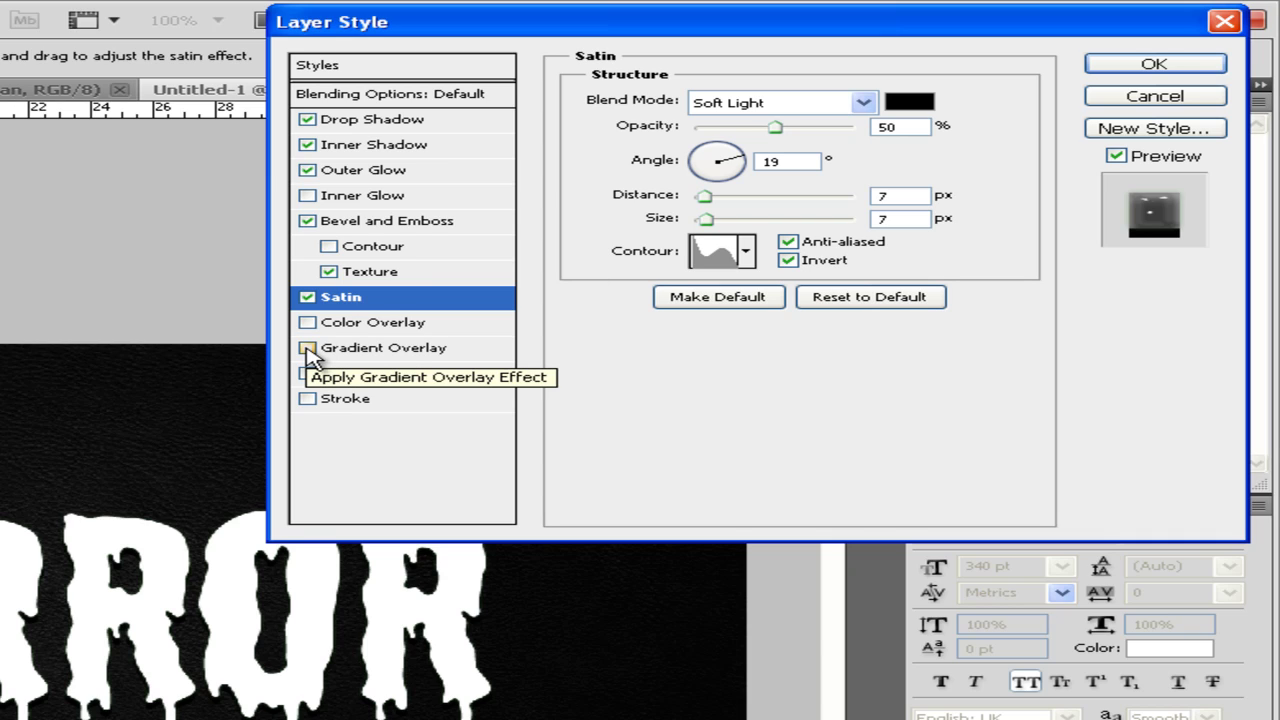
Enable Gradient Overlay on HORROR and bring up its black-to-white gradient in the Gradient Editor
click(308, 349)
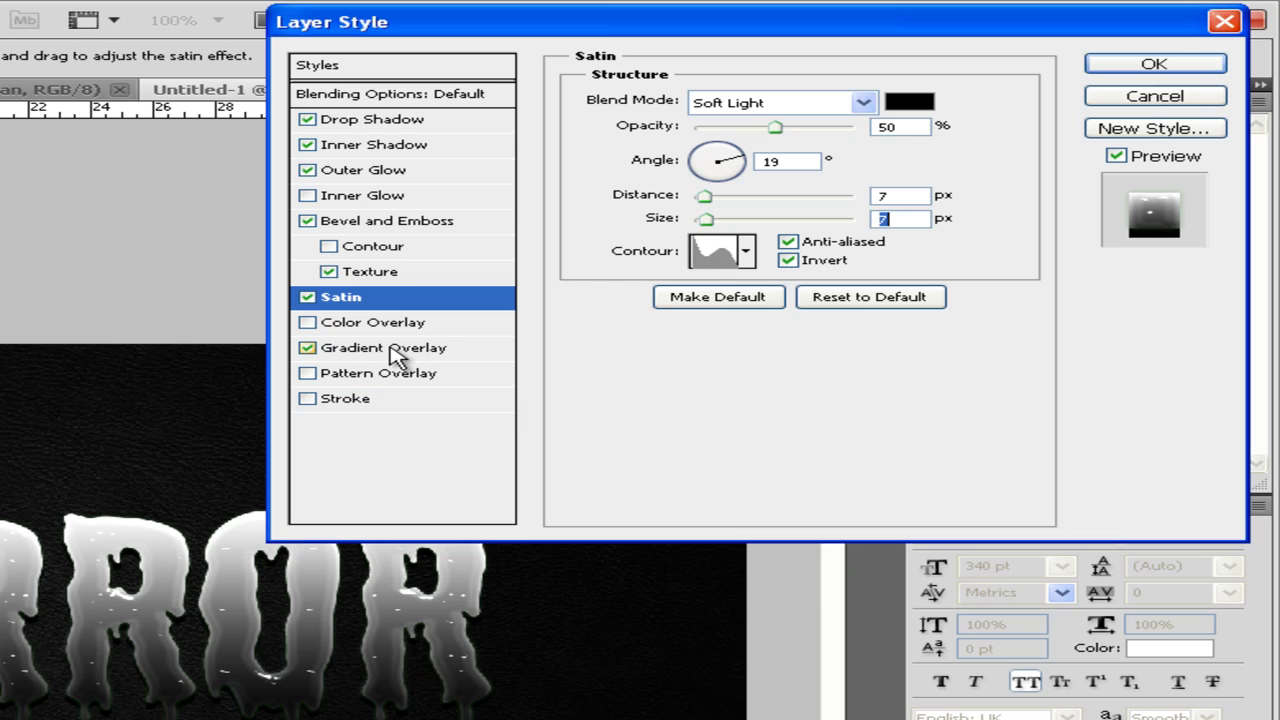
click(395, 350)
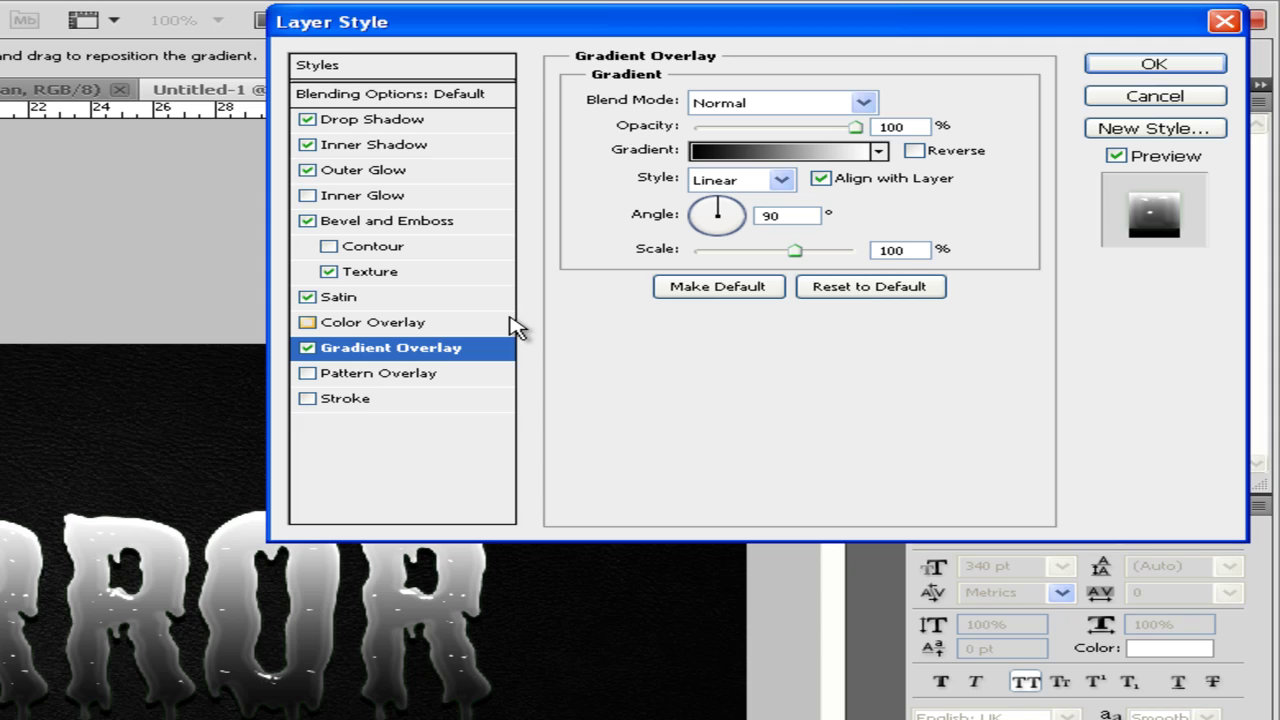
click(718, 152)
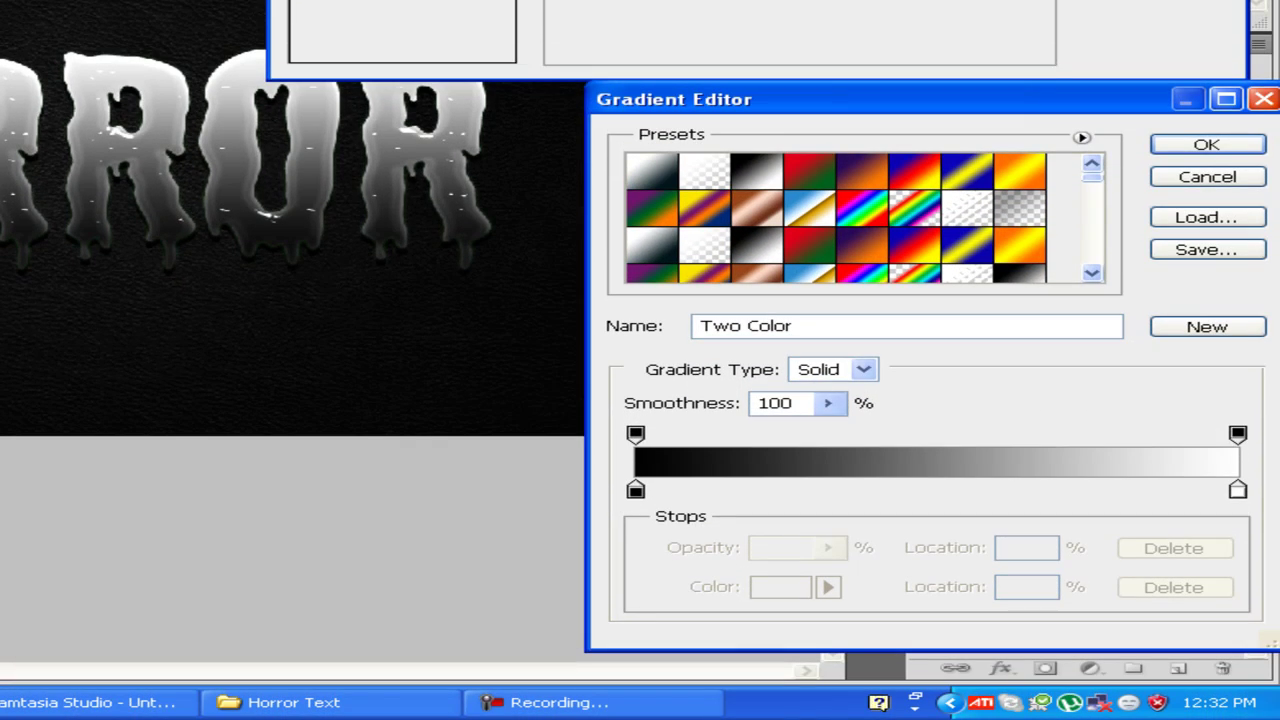
Change the gradient's right white stop to bright green #06ff00
click(1237, 492)
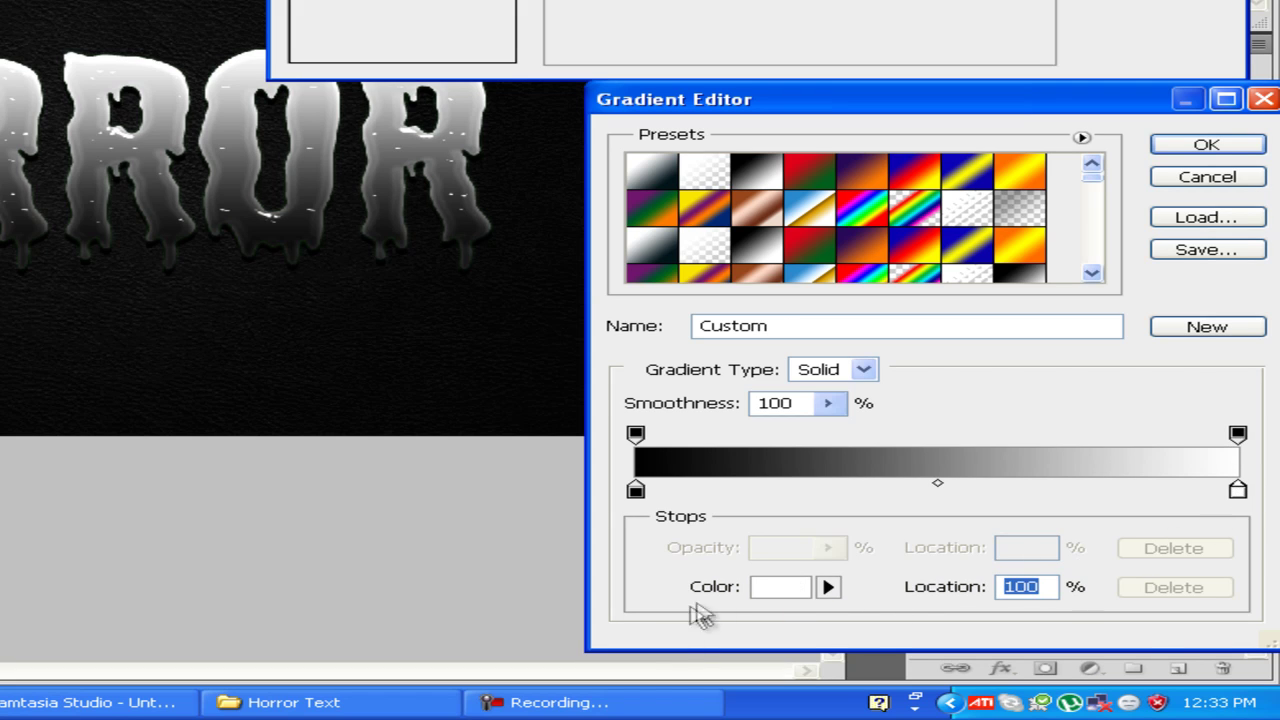
click(783, 592)
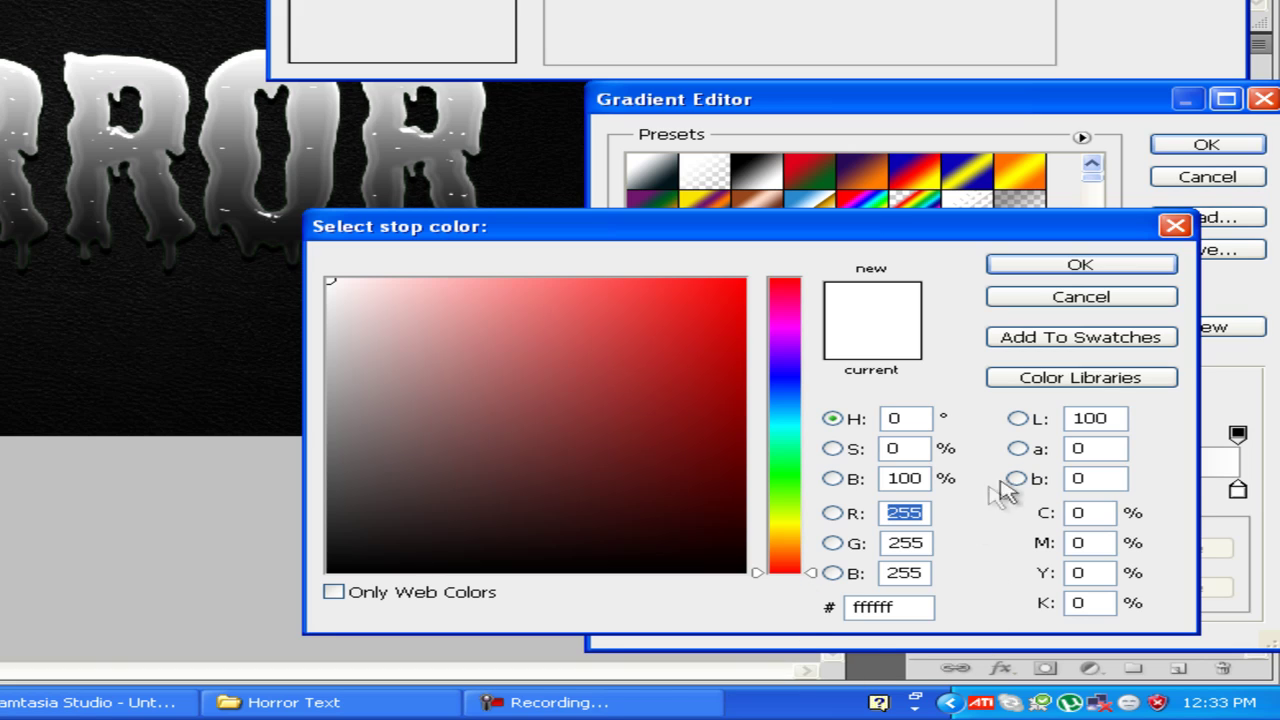
double_click(895, 606)
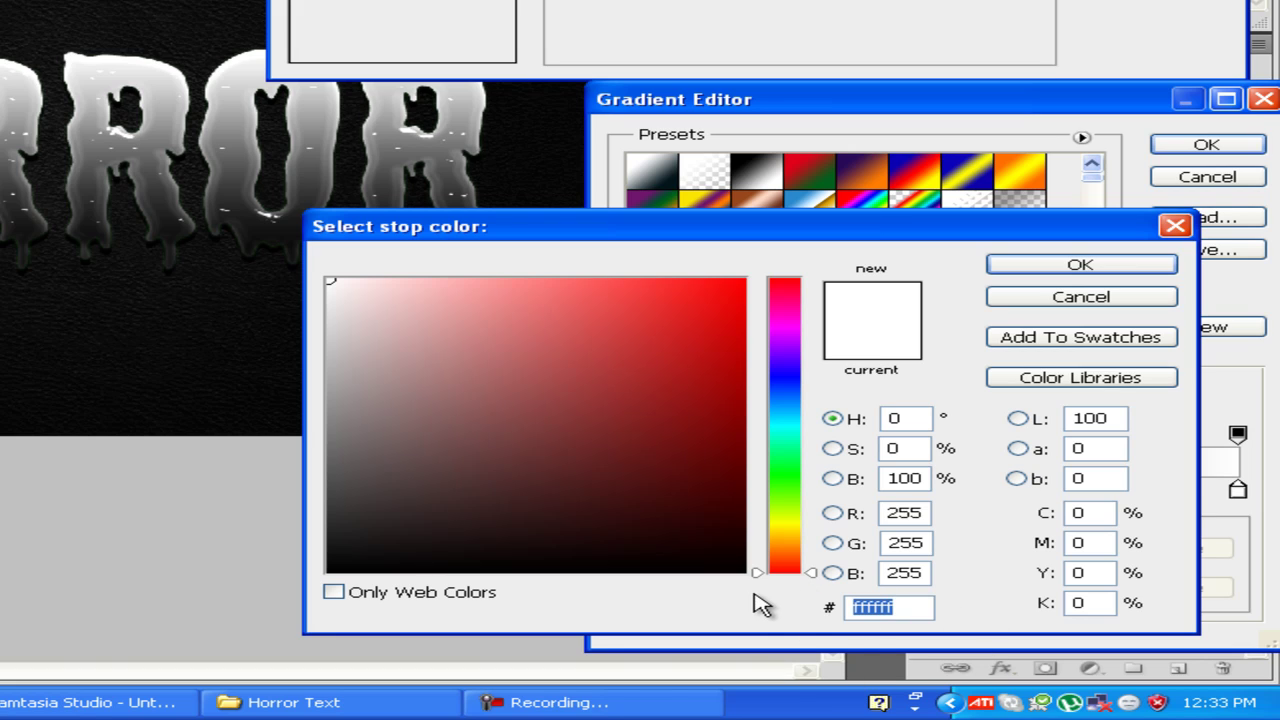
text(06)
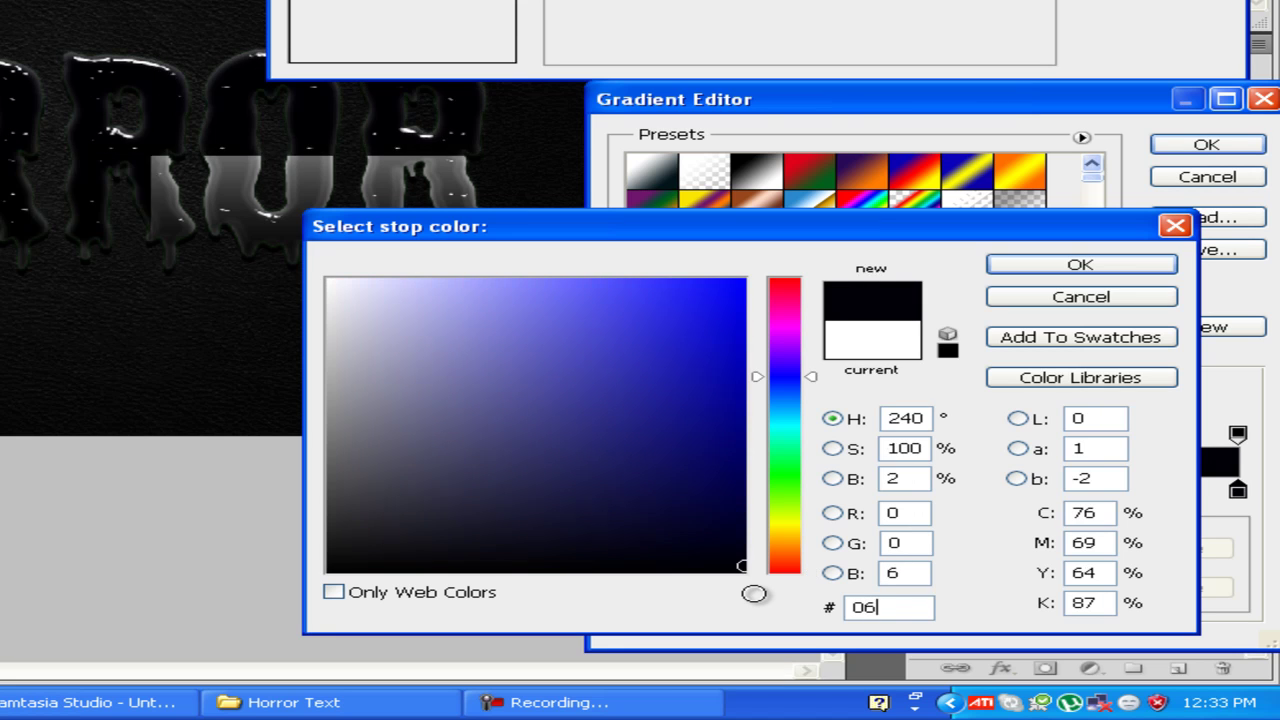
text(ff00)
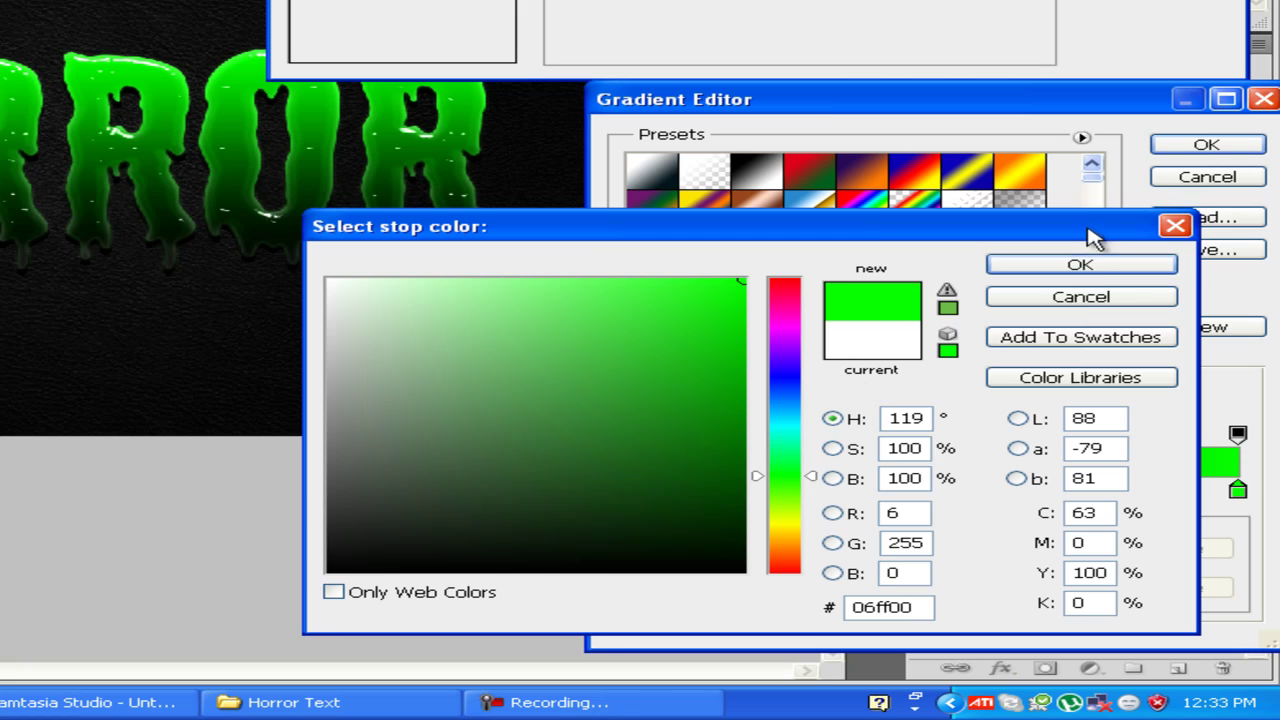
click(1080, 265)
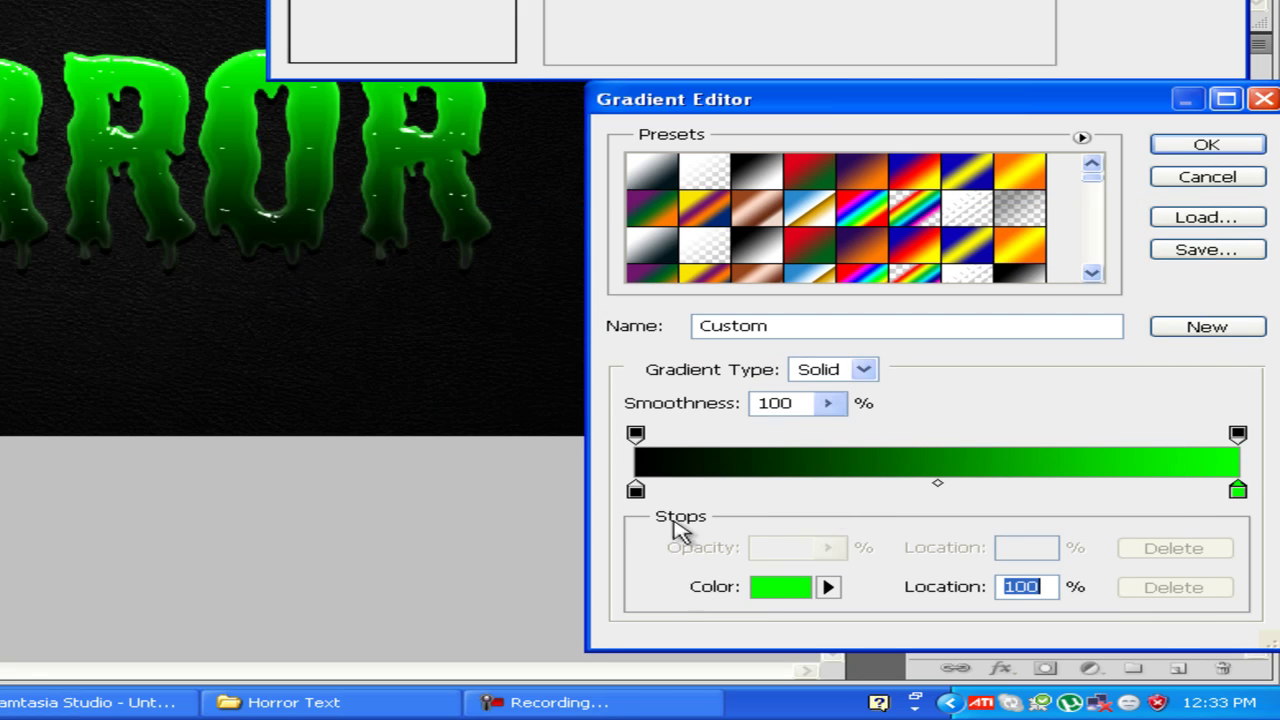
Change the left black stop to green #05b300 and accept the new gradient
click(632, 493)
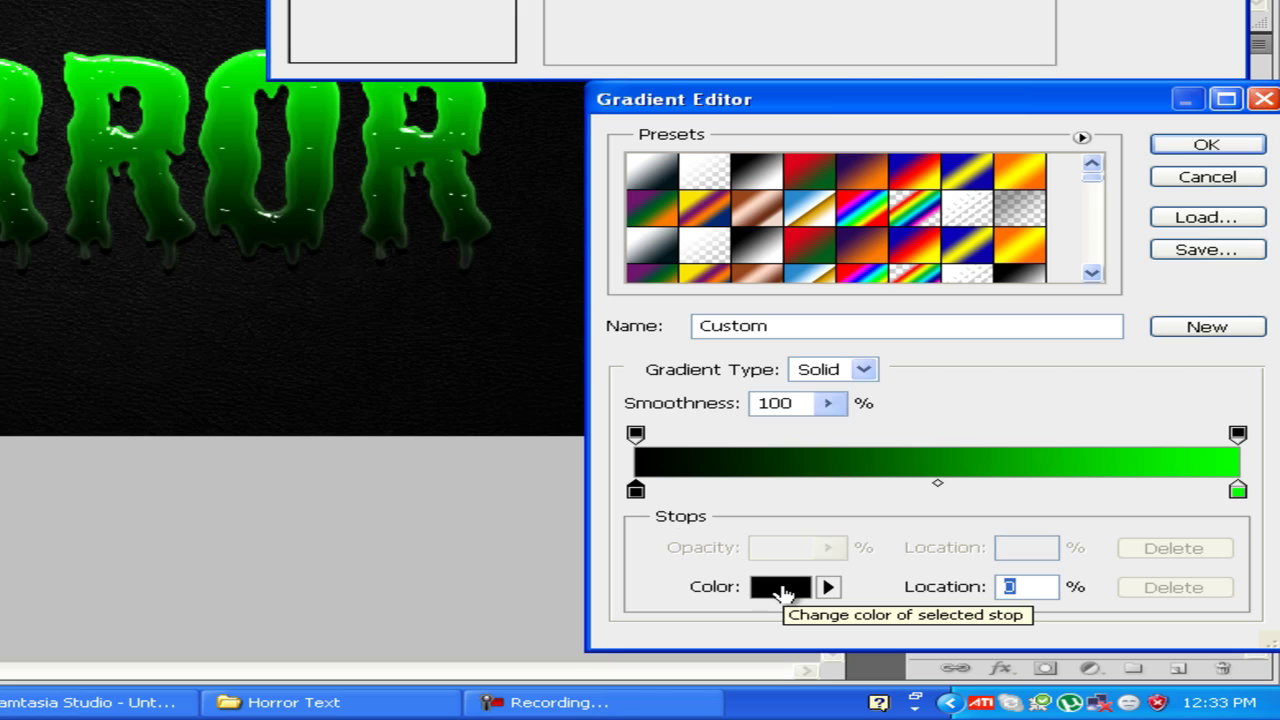
click(784, 592)
click(925, 608)
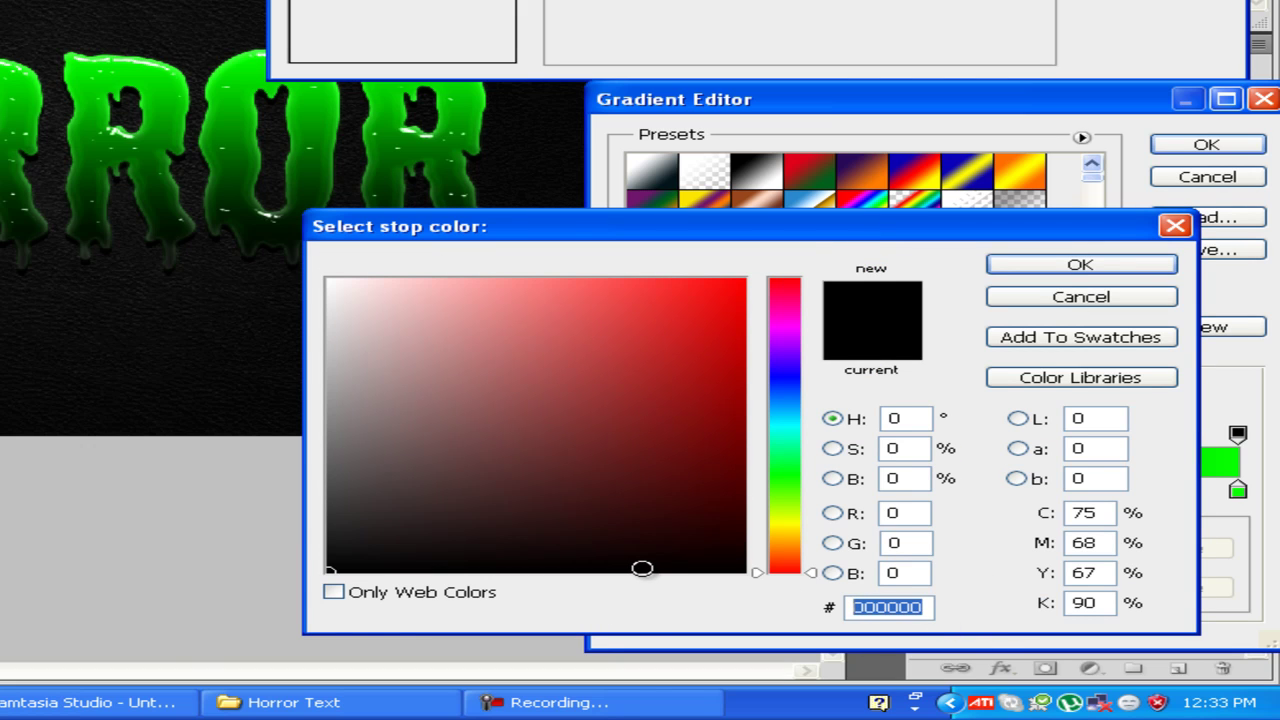
text(05b)
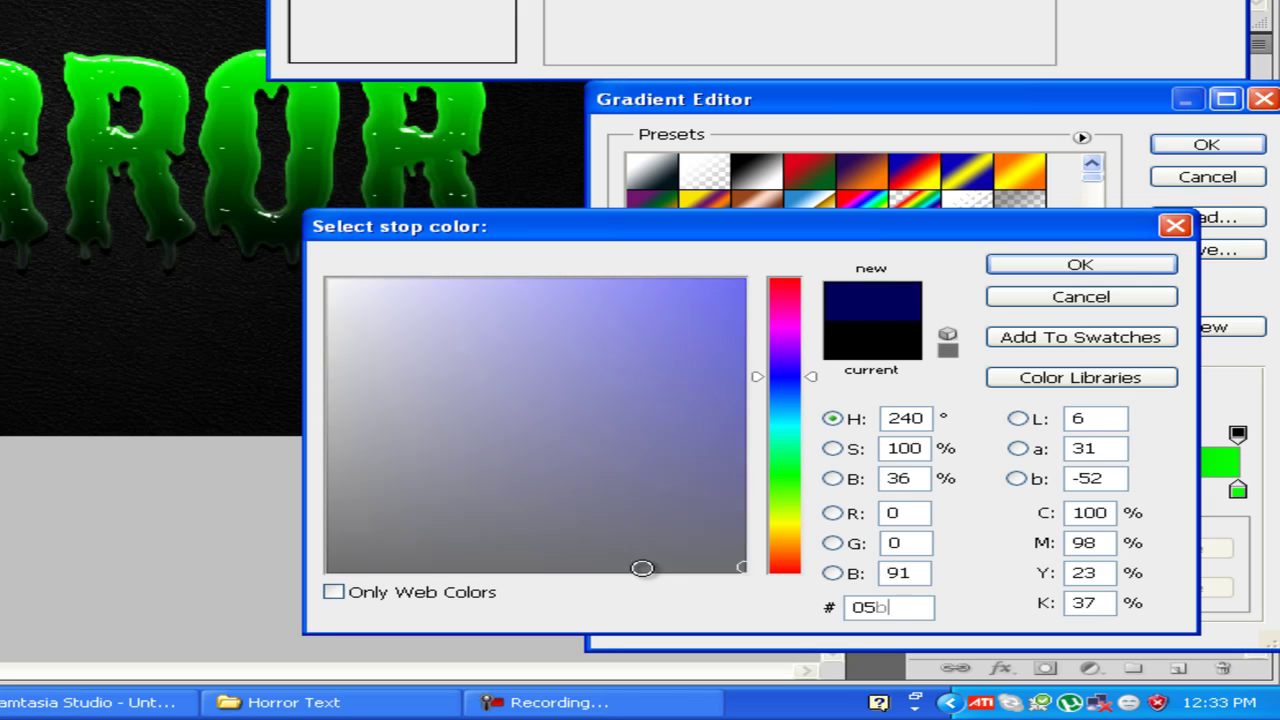
text(300)
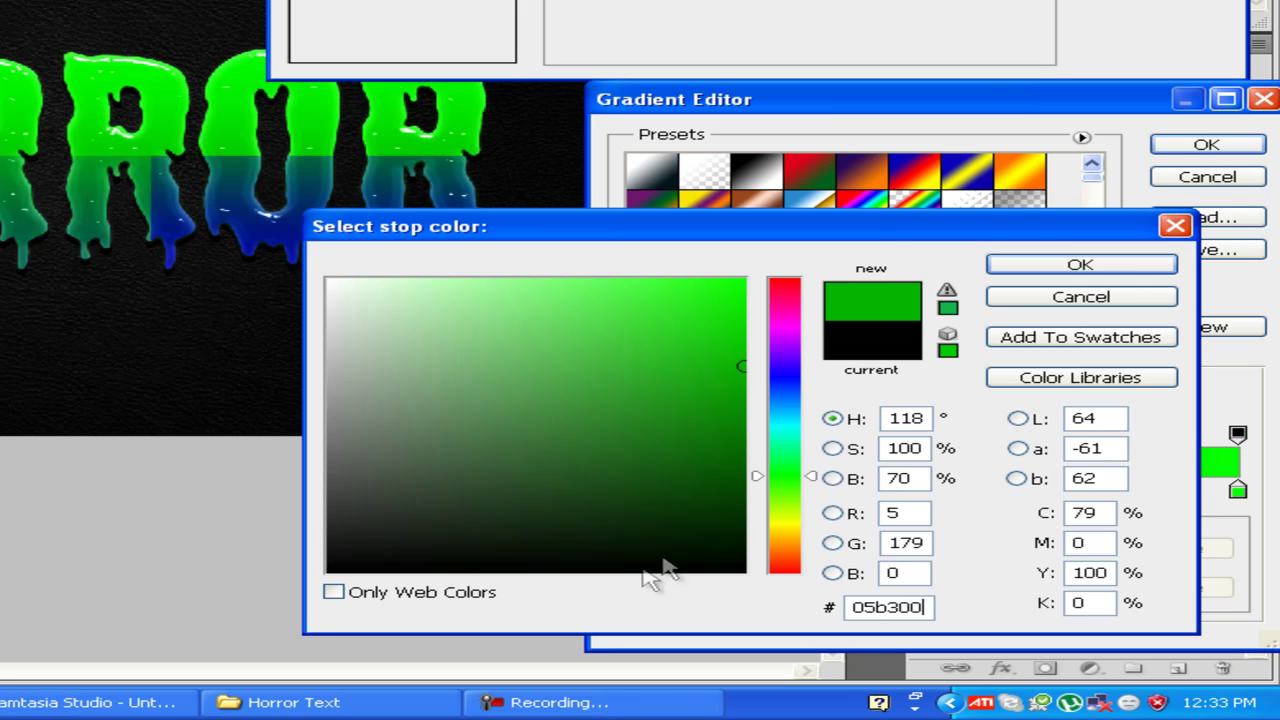
click(1052, 268)
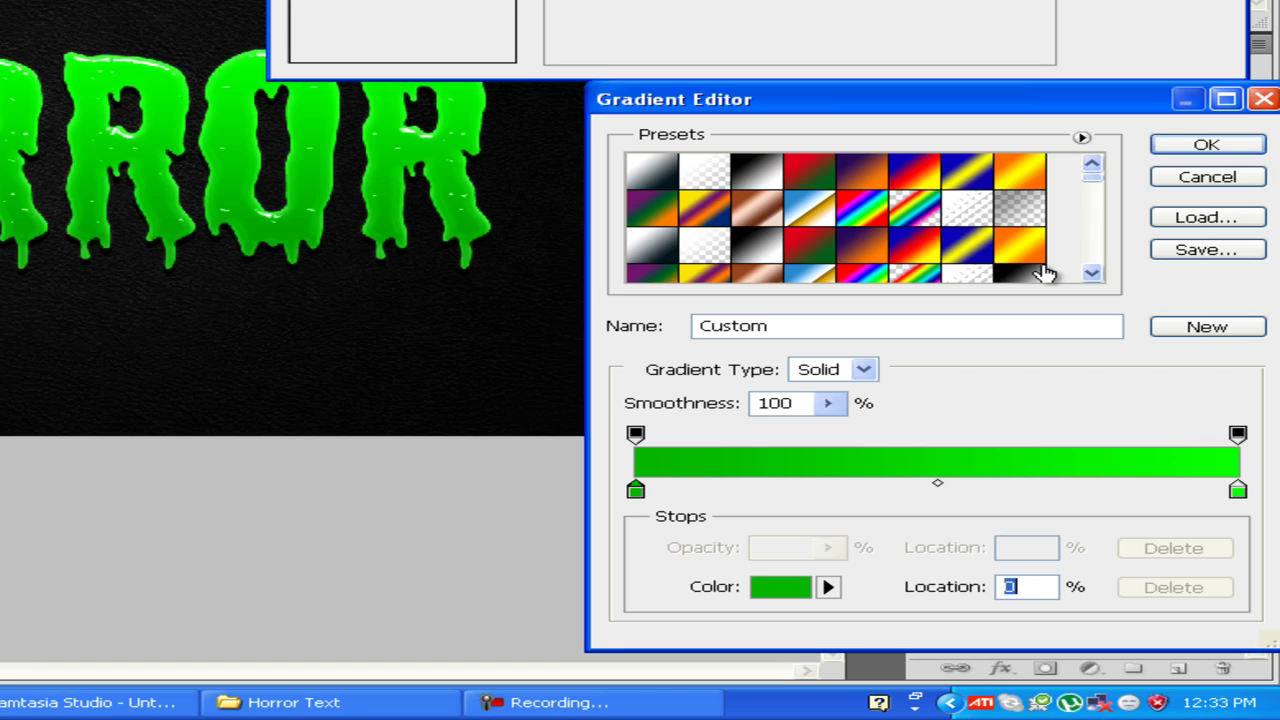
click(1172, 148)
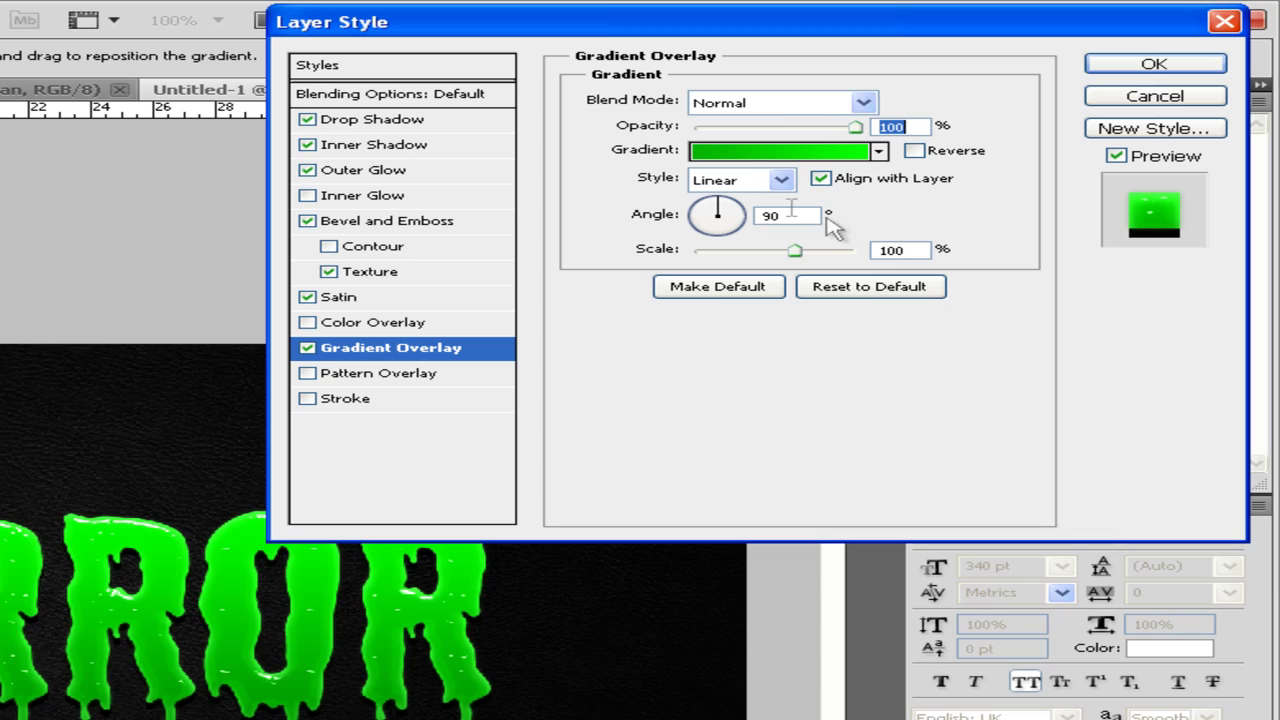
Enter 110 in the Gradient Overlay Scale field
drag(925, 251, 757, 252)
text(11)
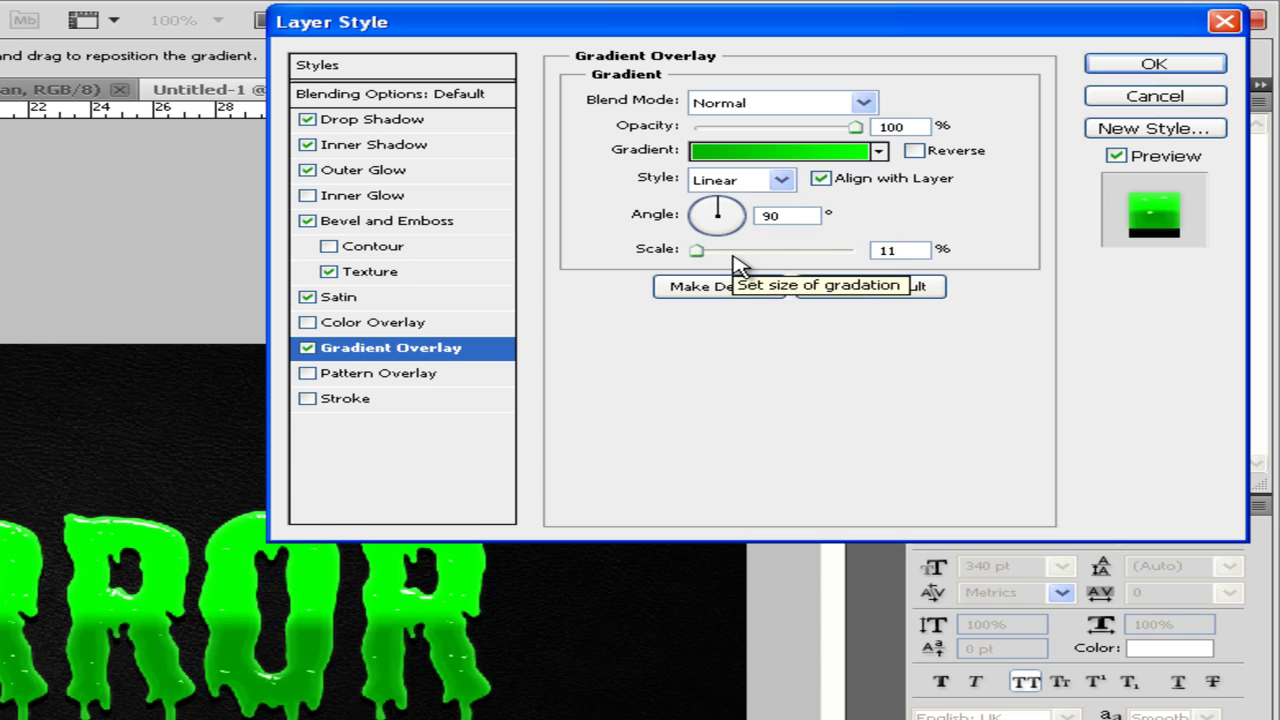
text(0)
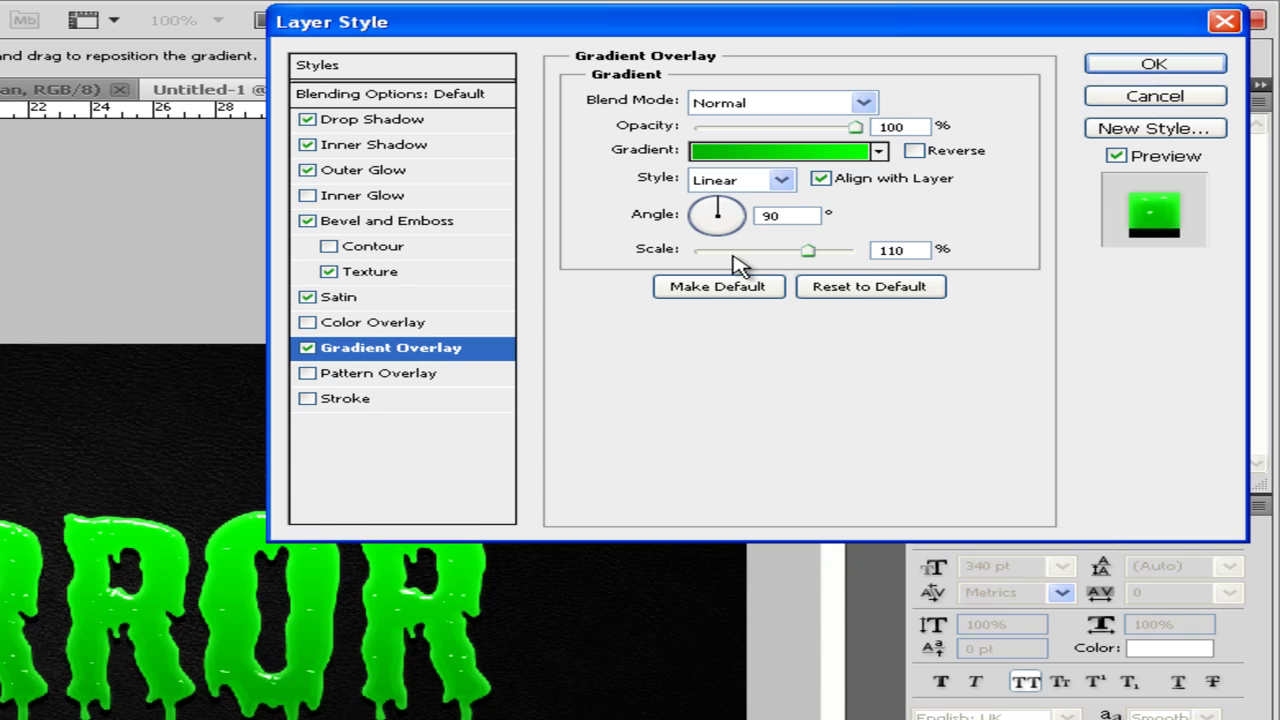